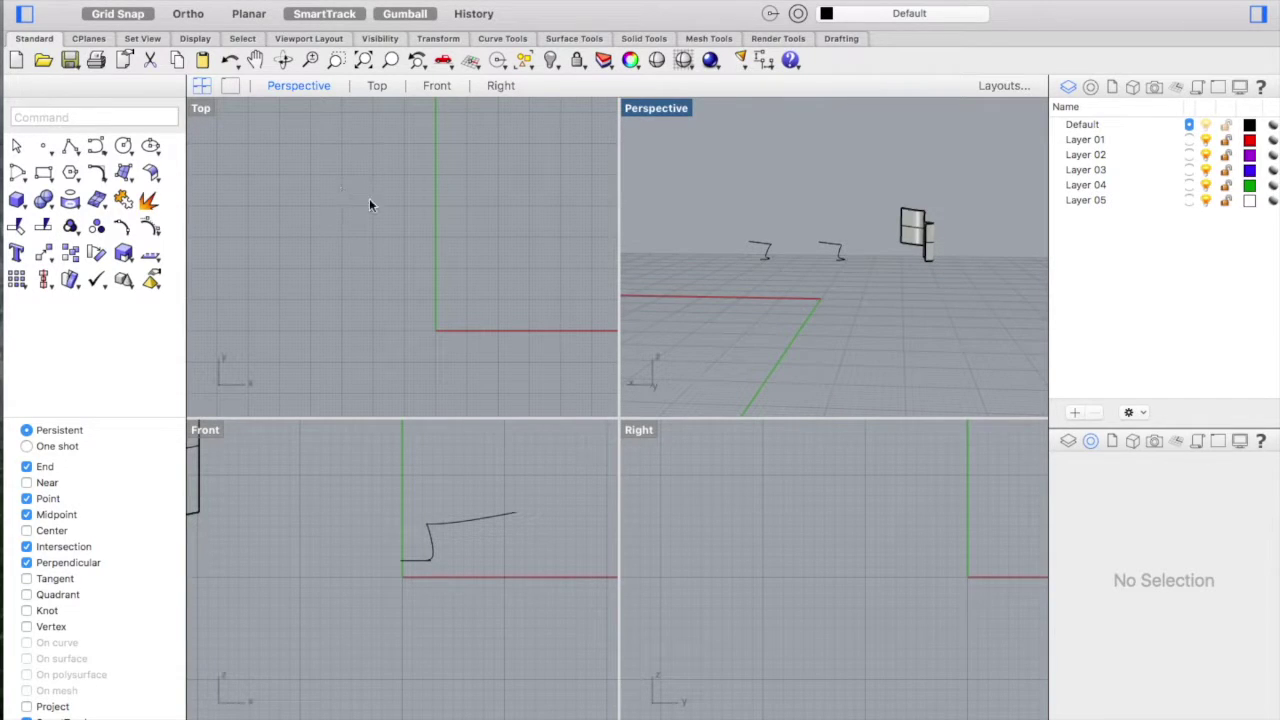
scroll(424, 237, "up", 1)
scroll(424, 237, "right", 2)
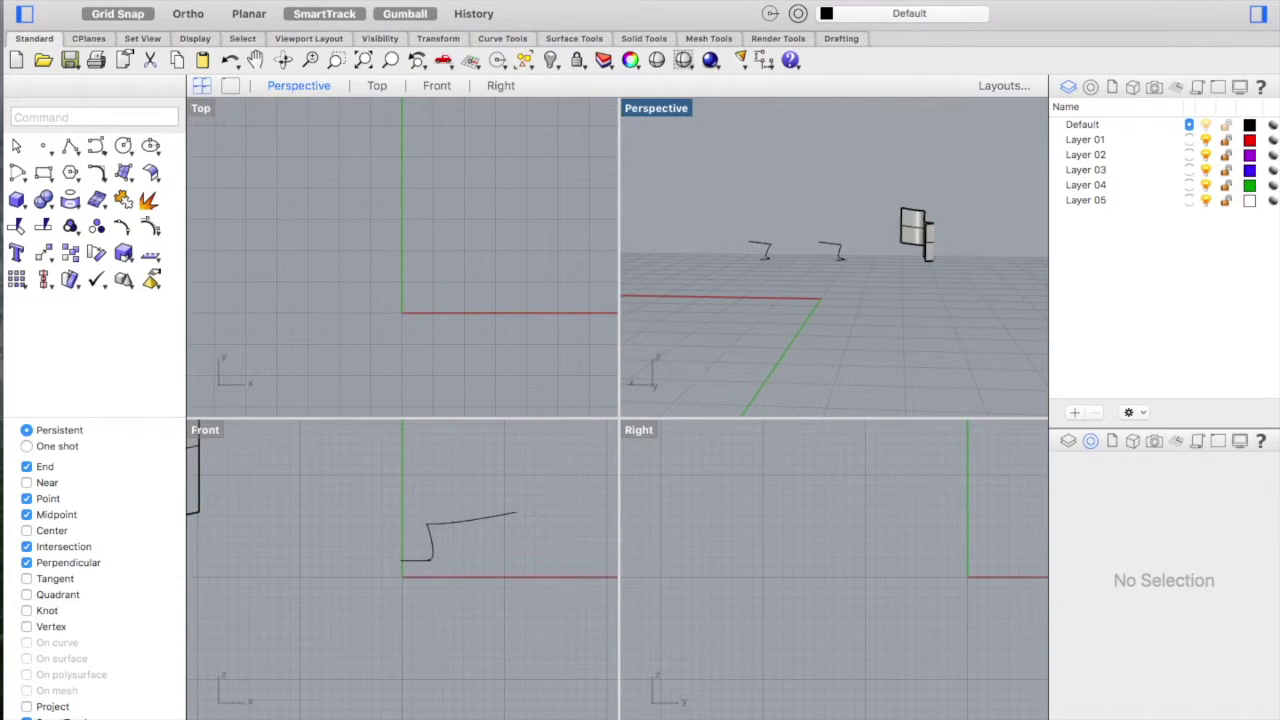
left_click(16, 0)
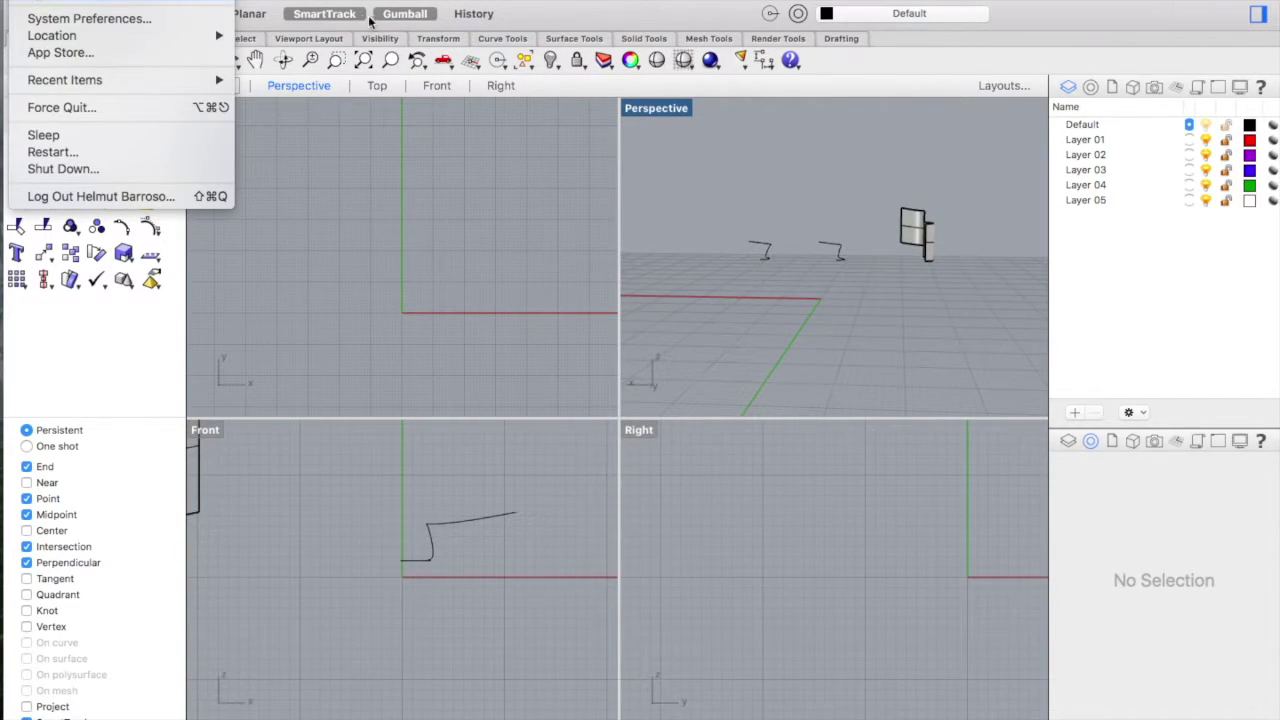
left_click(580, 227)
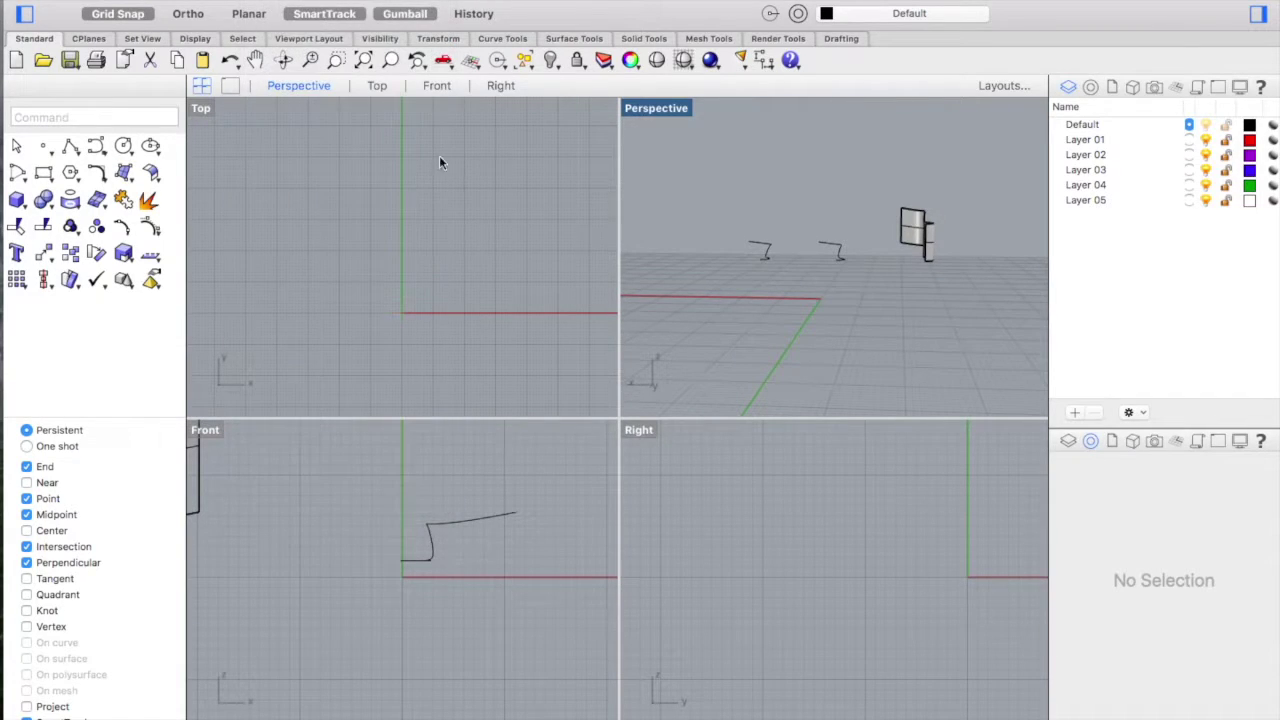
left_click(406, 142)
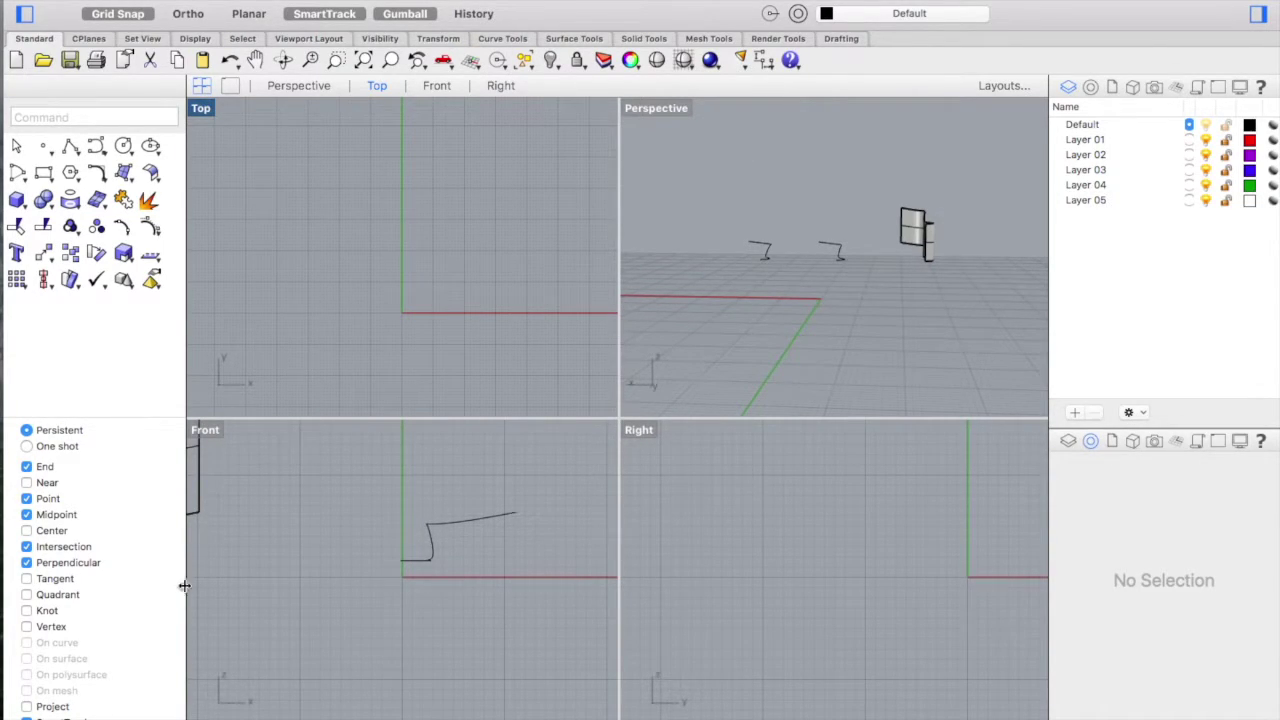
- Examine the wavy extruded surface and the nearby profile curves from several sides in a maximized Perspective view
left_click(298, 86)
scroll(627, 303, "right", 10)
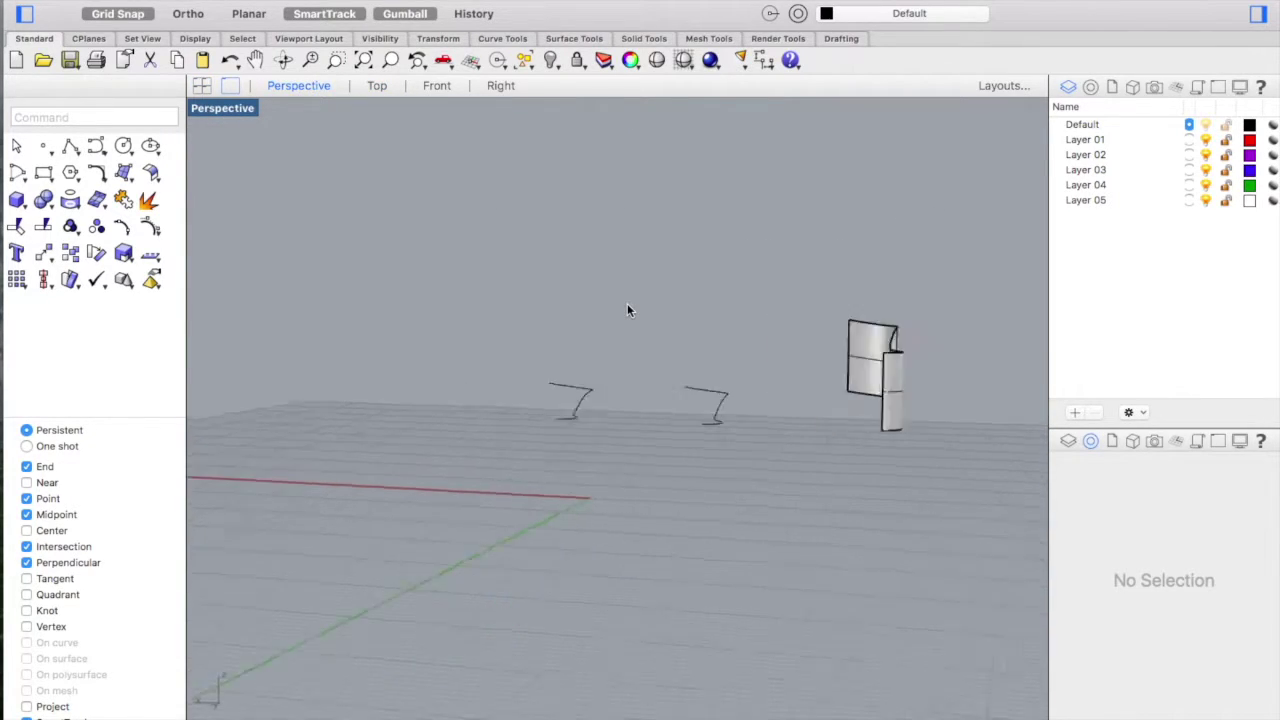
scroll(627, 310, "right", 15)
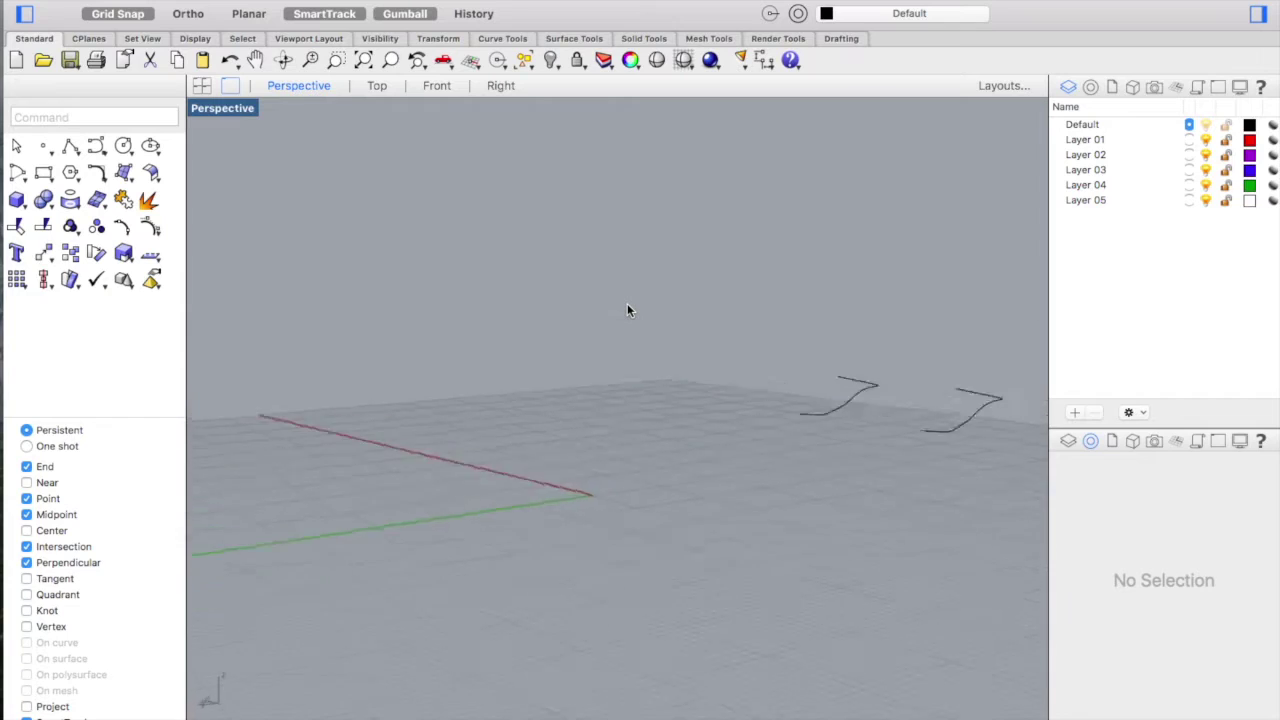
scroll(627, 310, "right", 3)
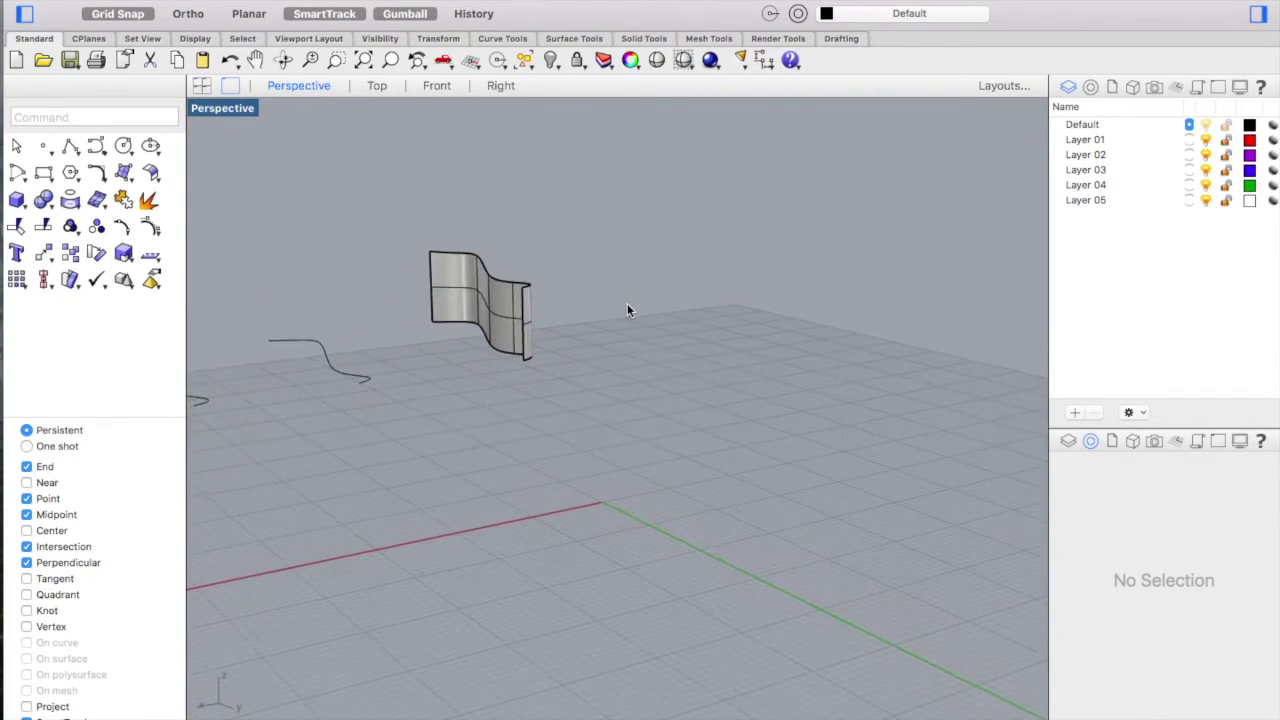
scroll(508, 290, "up", 3)
scroll(506, 291, "up", 2)
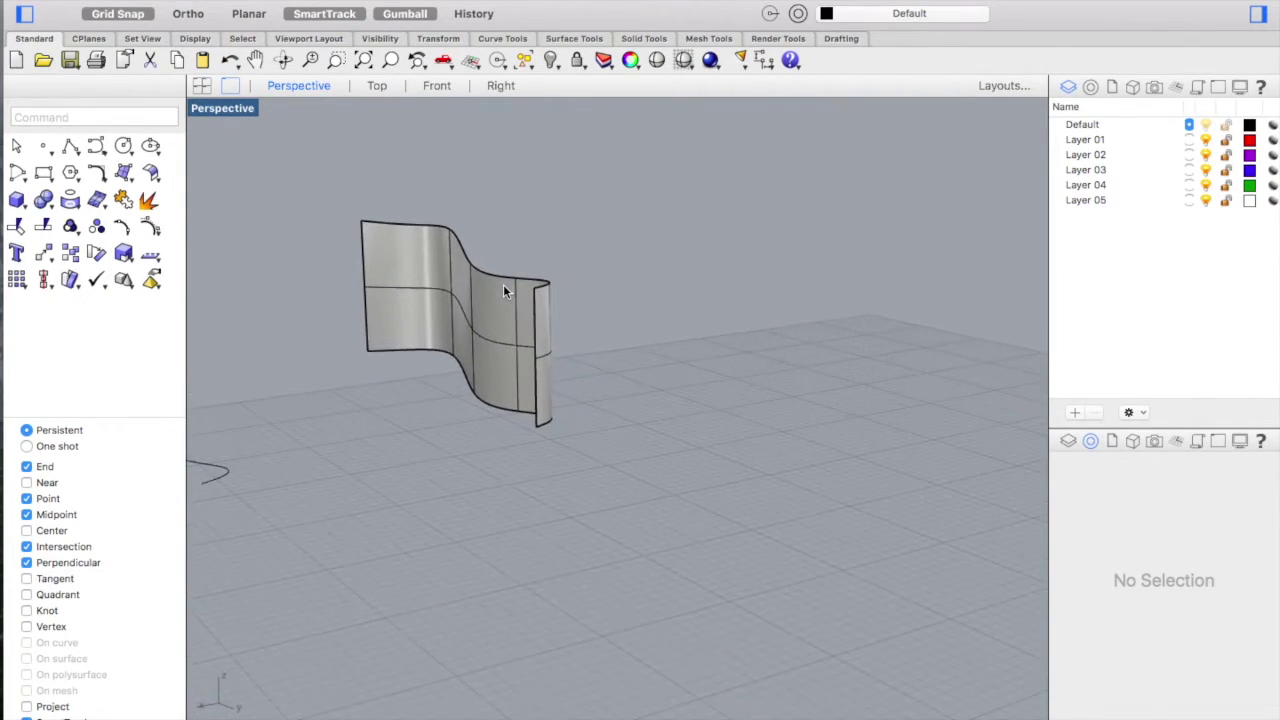
scroll(454, 317, "up", 3)
scroll(454, 317, "up", 5)
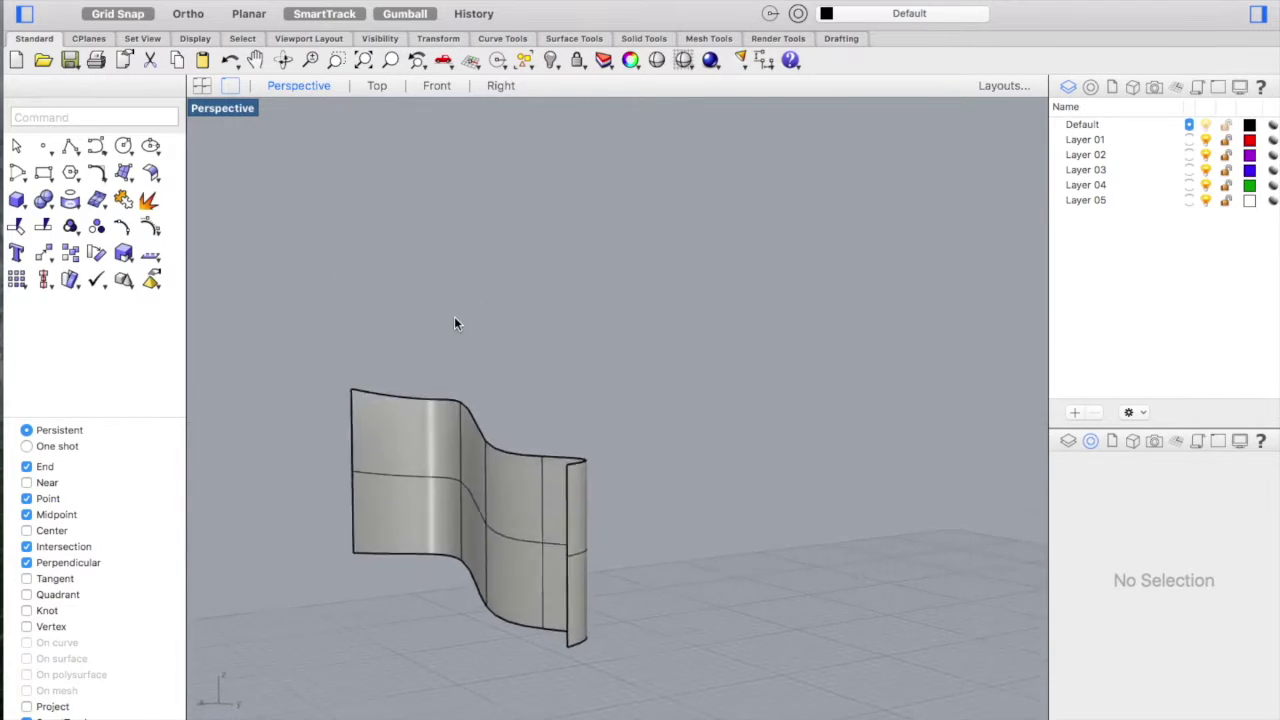
scroll(454, 317, "down", 5)
scroll(455, 318, "down", 3)
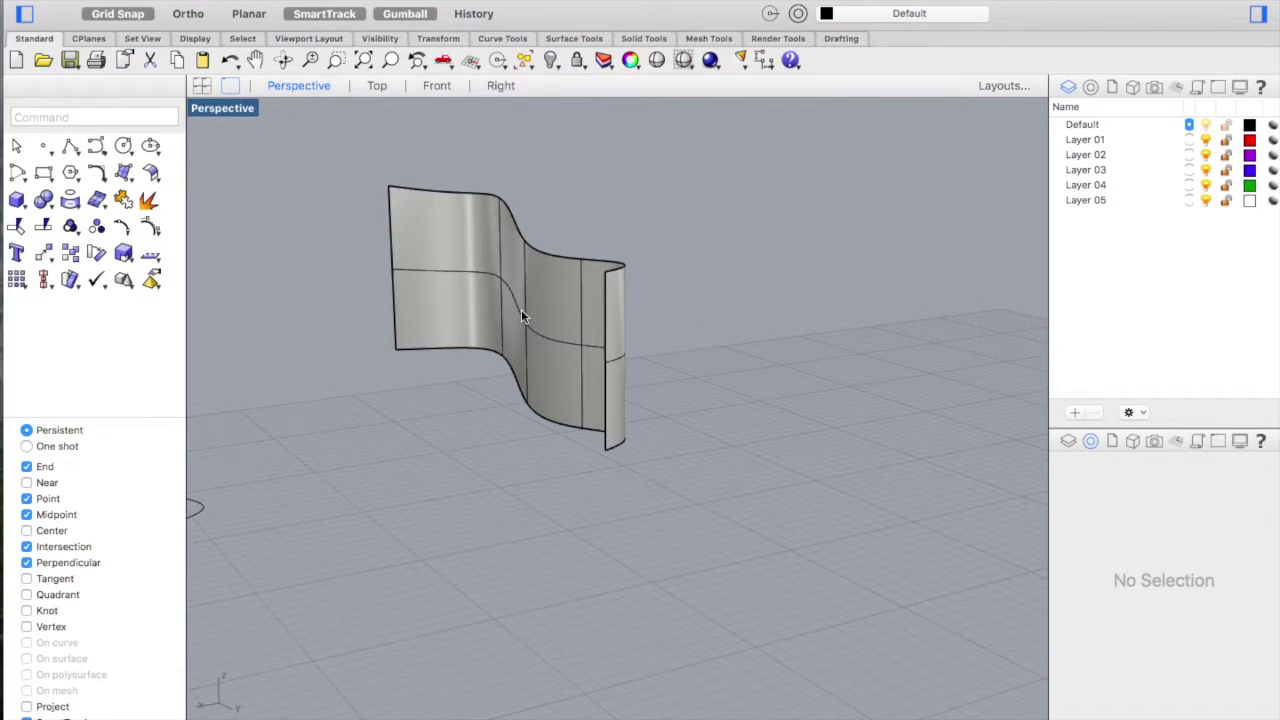
scroll(566, 259, "left", 5, "shift")
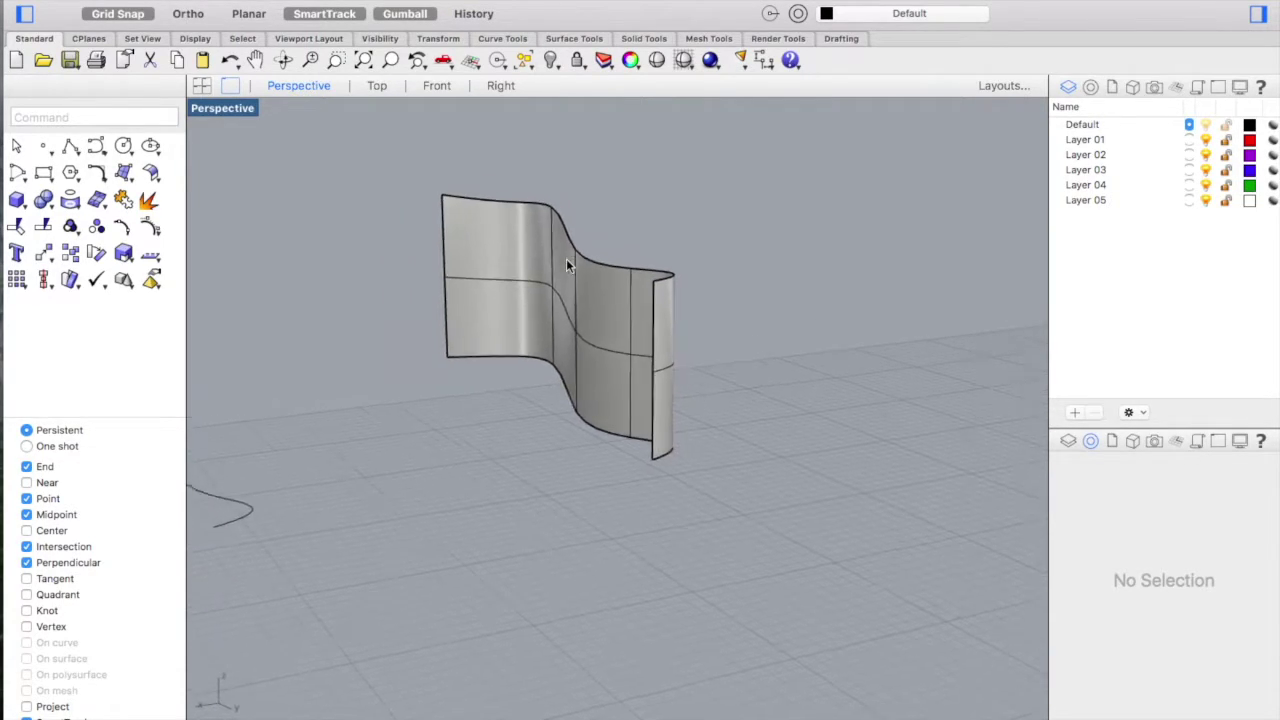
scroll(566, 259, "right", 4, "shift")
scroll(566, 258, "right", 4)
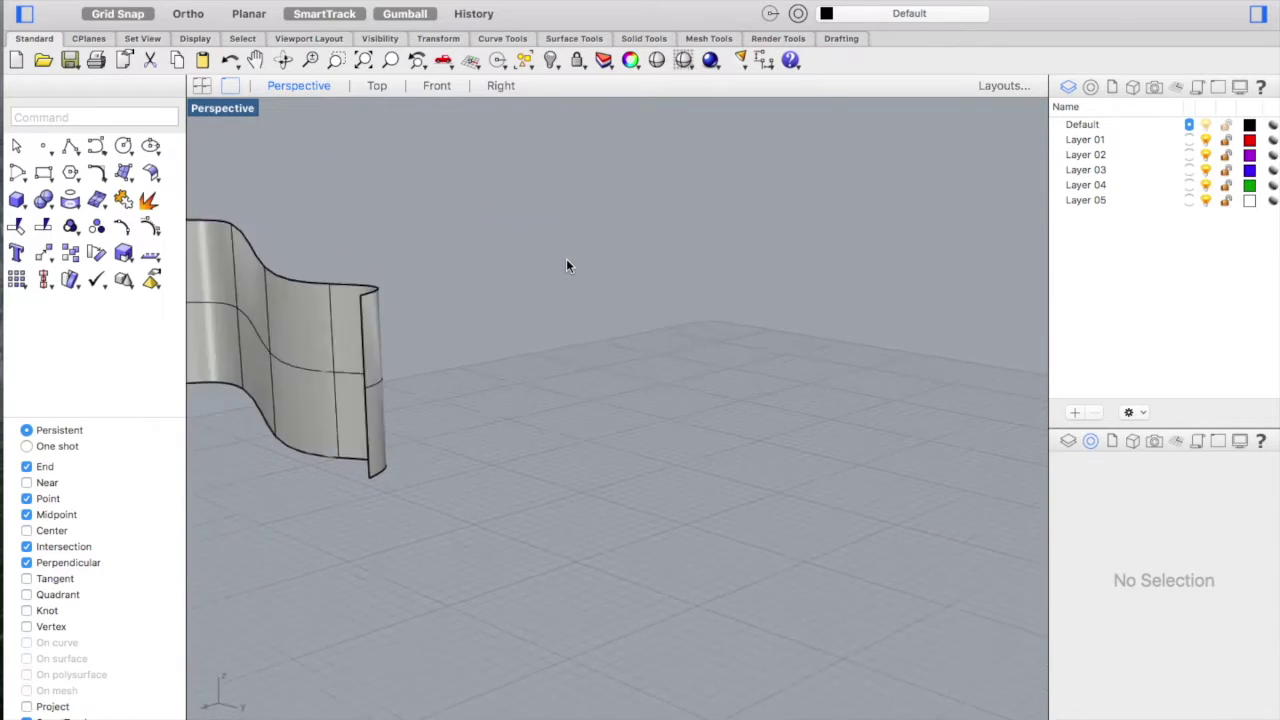
scroll(566, 258, "left", 8)
scroll(566, 264, "down", 3)
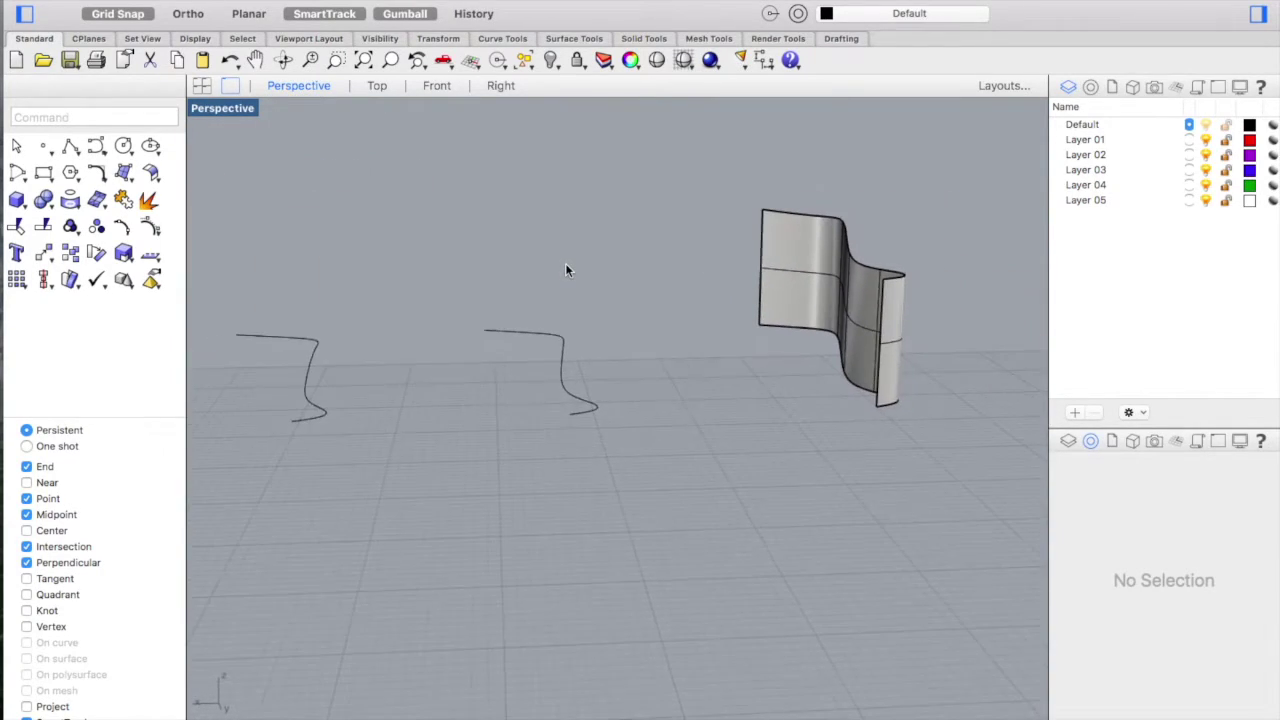
scroll(847, 310, "right", 10)
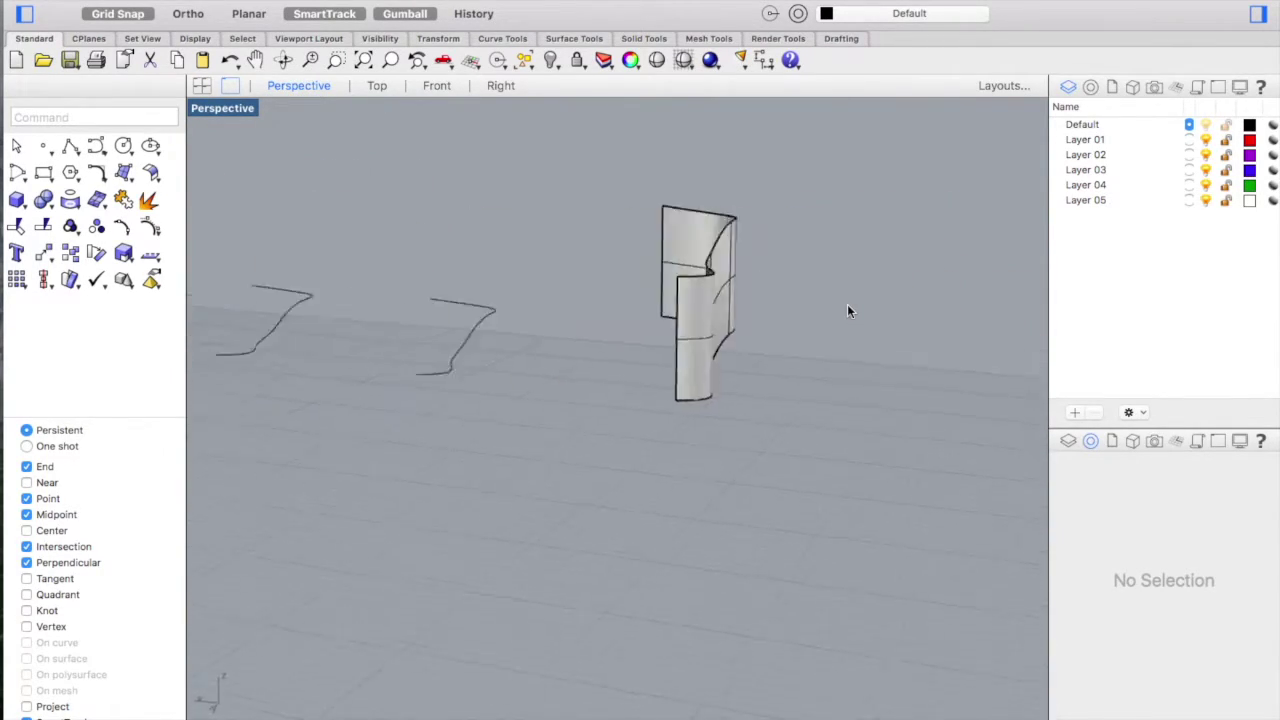
scroll(848, 311, "right", 8)
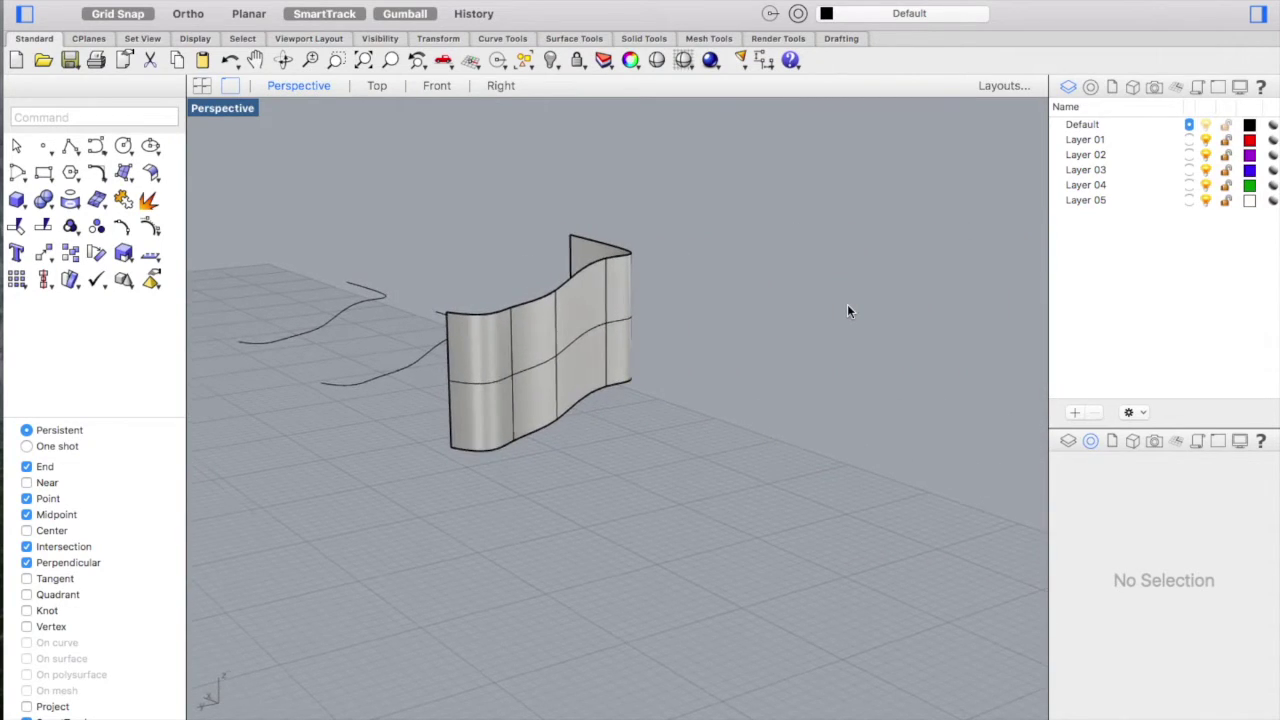
scroll(848, 311, "left", 8)
scroll(848, 305, "right", 8)
scroll(852, 300, "left", 8)
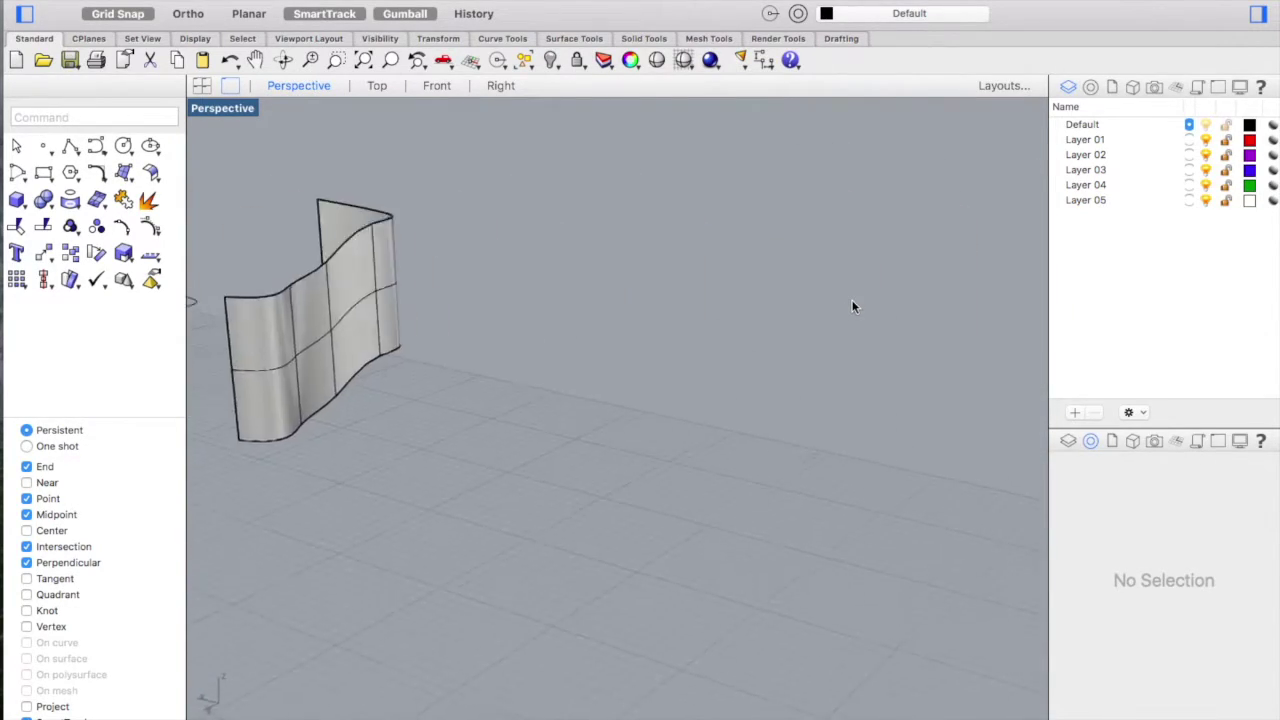
scroll(852, 300, "left", 5)
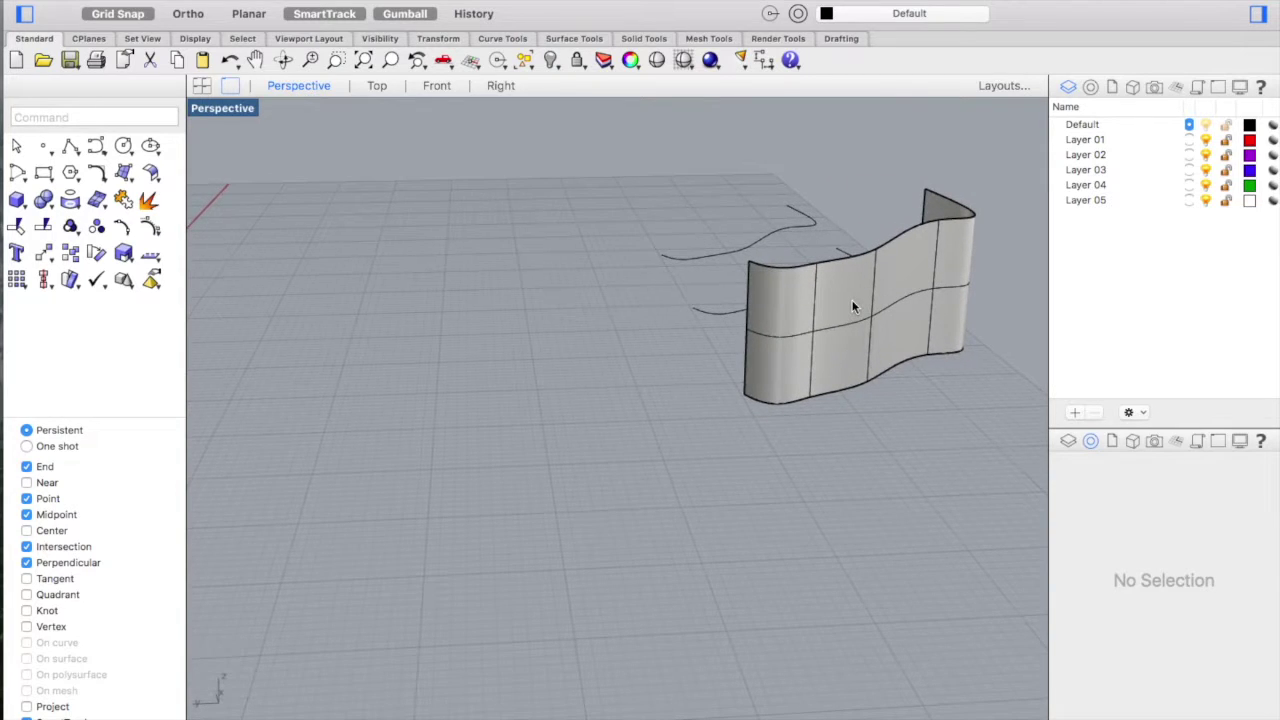
scroll(852, 300, "right", 2)
scroll(852, 300, "right", 1)
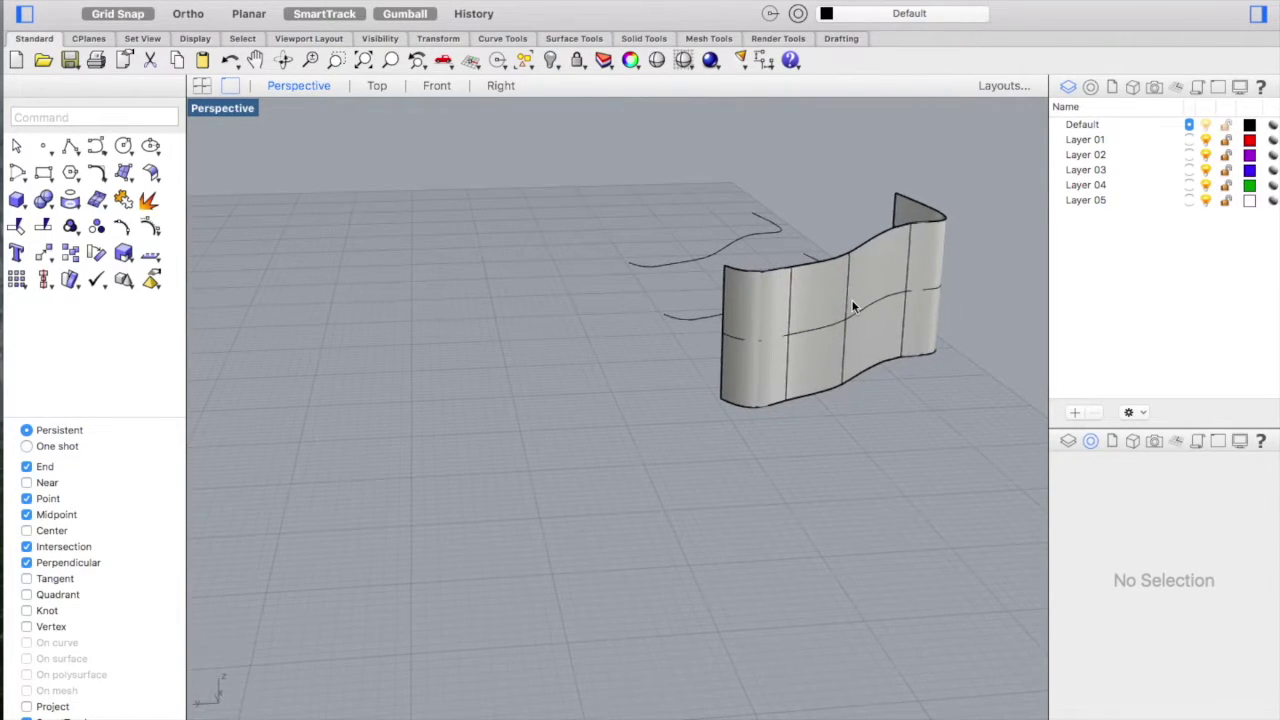
scroll(807, 310, "right", 10)
scroll(807, 310, "left", 5)
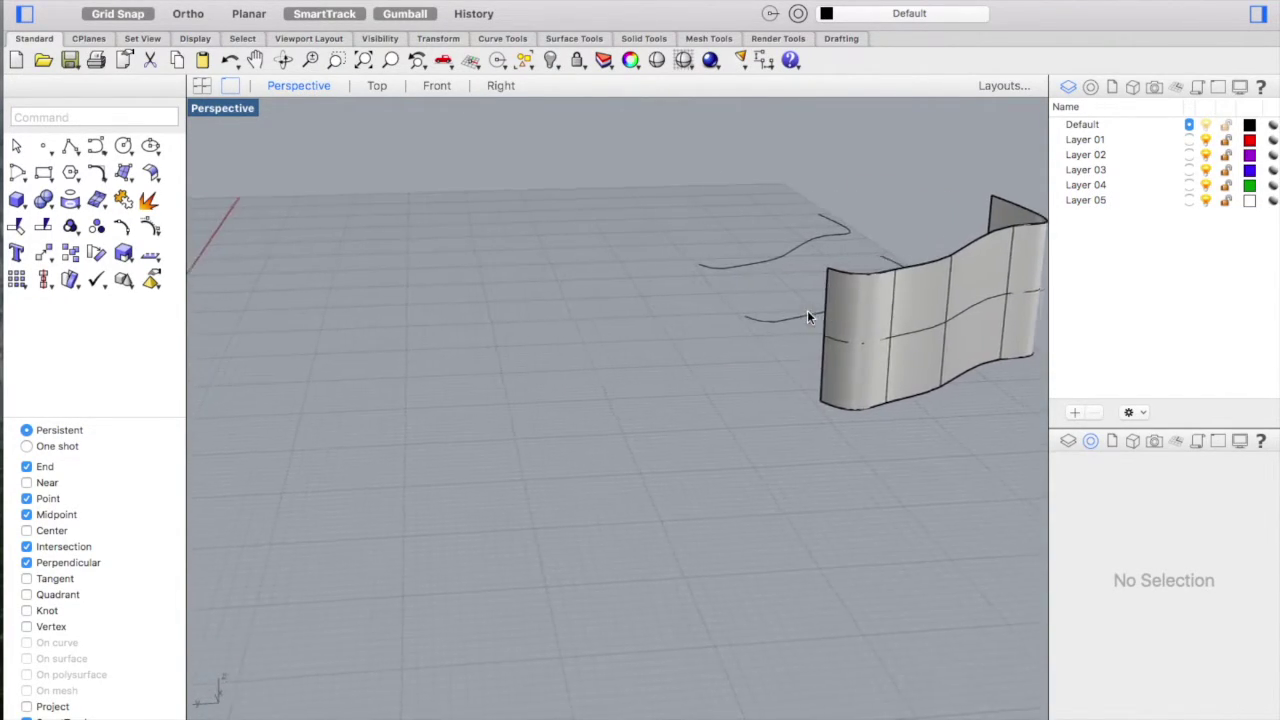
scroll(791, 310, "right", 10)
scroll(791, 310, "left", 5)
scroll(791, 317, "left", 1)
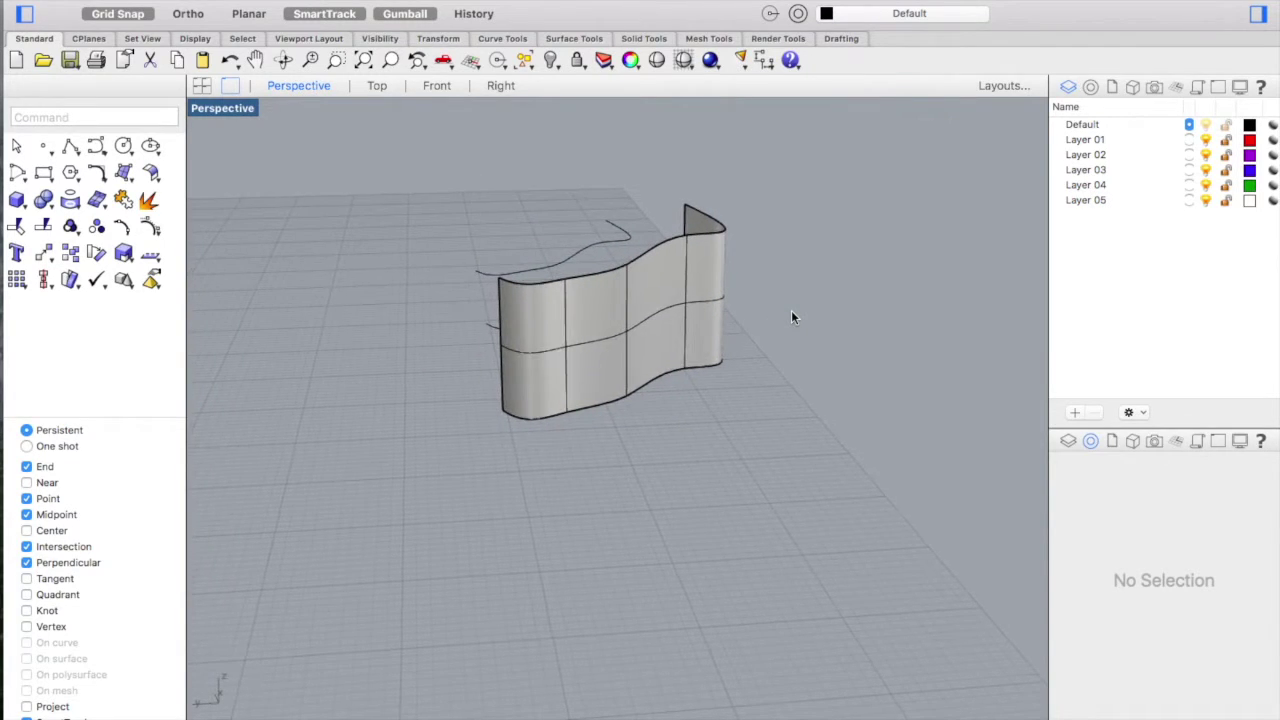
scroll(791, 317, "right", 10)
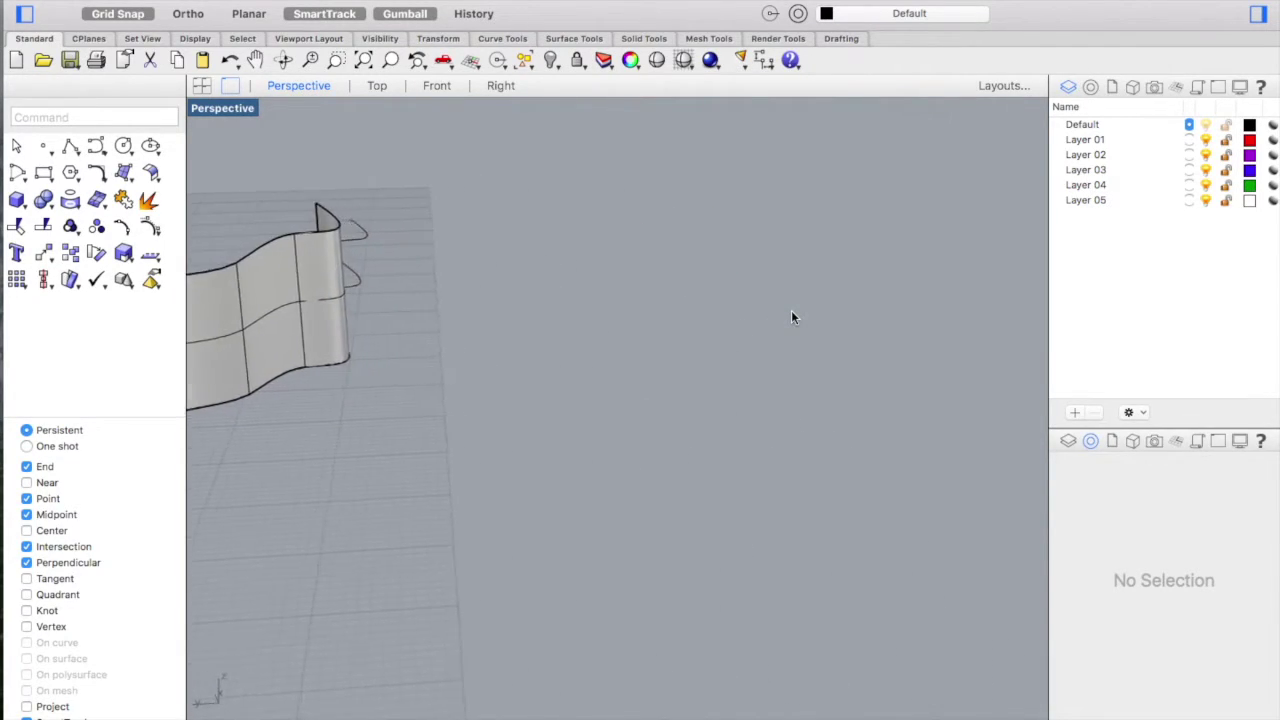
scroll(880, 317, "left", 10)
scroll(879, 311, "right", 8)
scroll(879, 311, "down", 6)
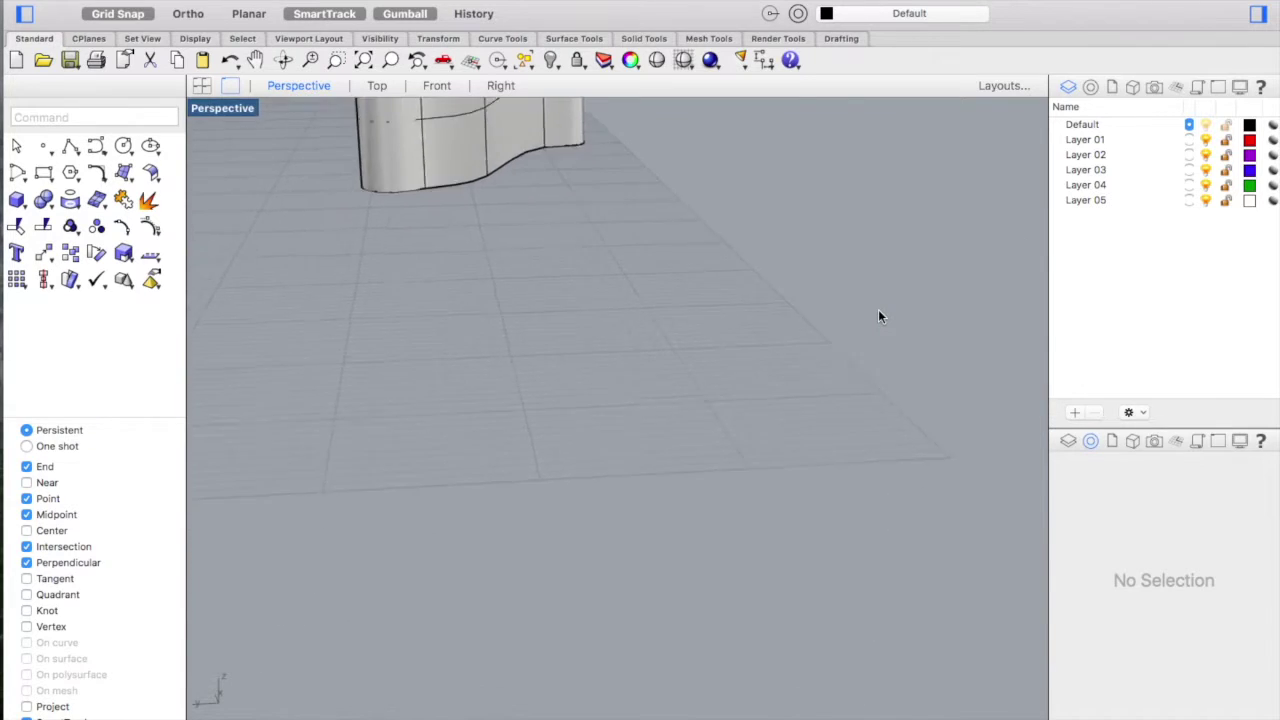
scroll(879, 311, "up", 10)
scroll(879, 311, "down", 5)
scroll(879, 309, "left", 8)
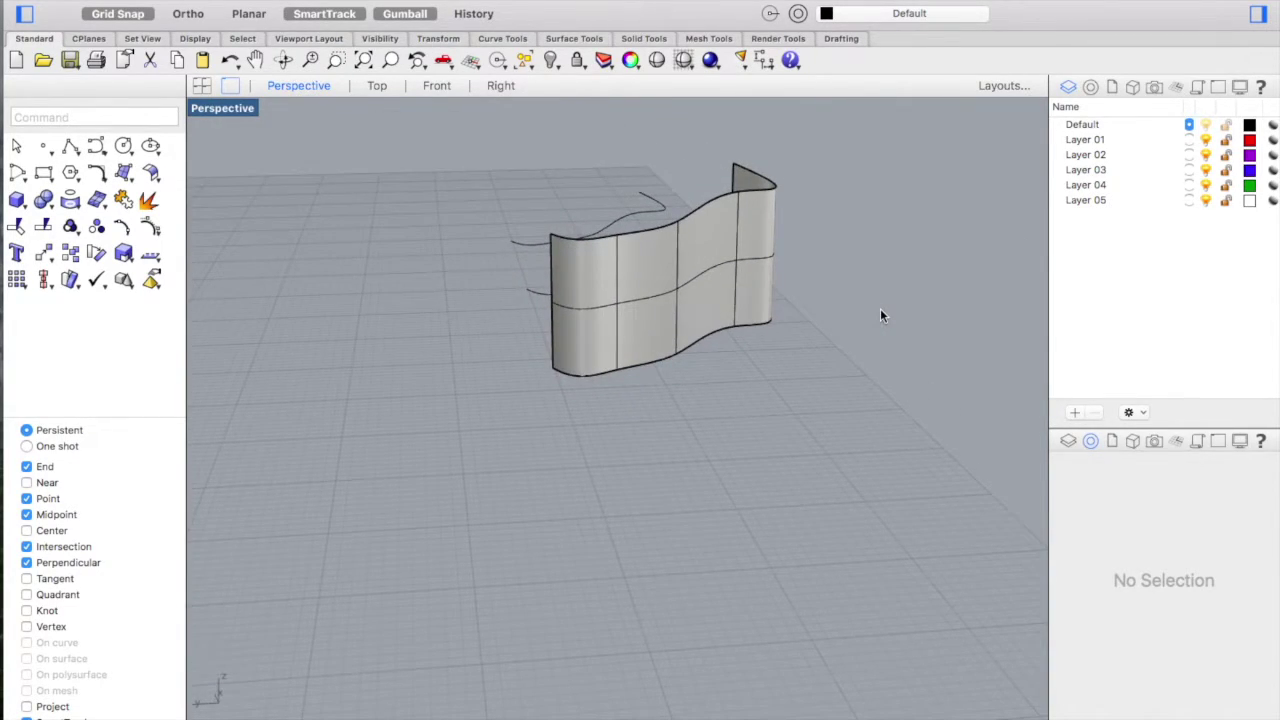
scroll(880, 316, "left", 10)
scroll(880, 316, "down", 10)
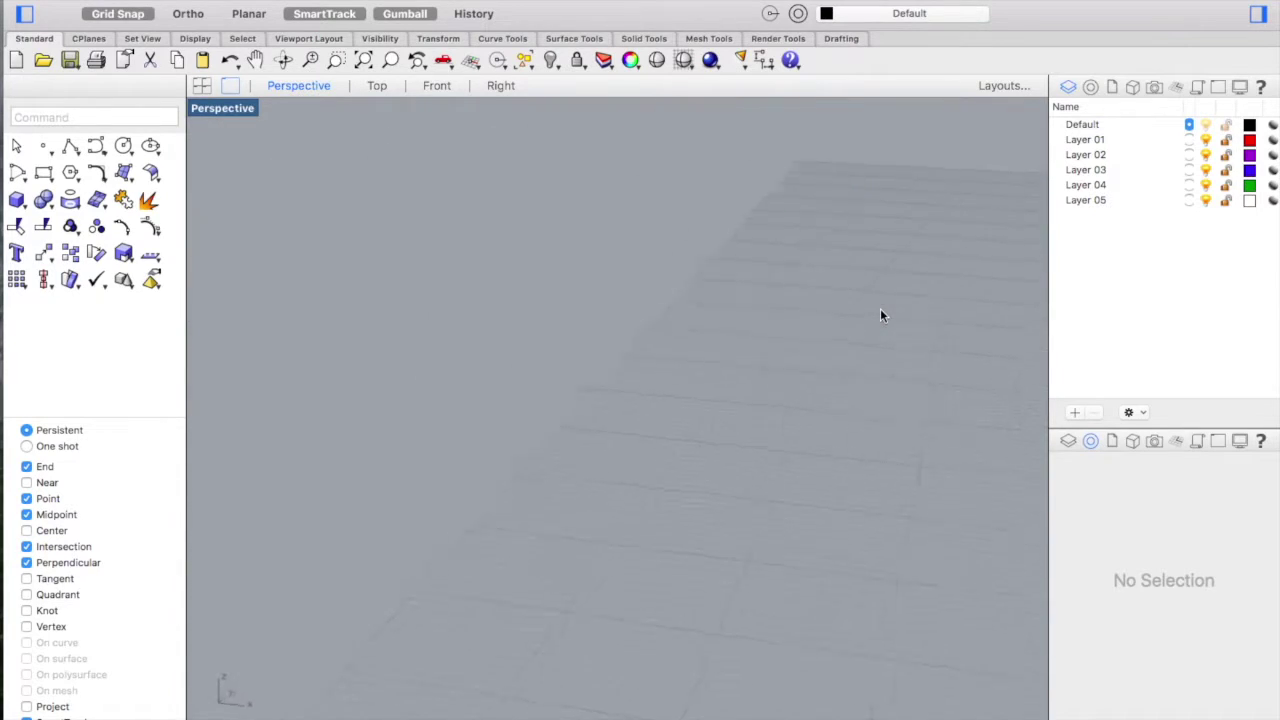
scroll(880, 316, "down", 3)
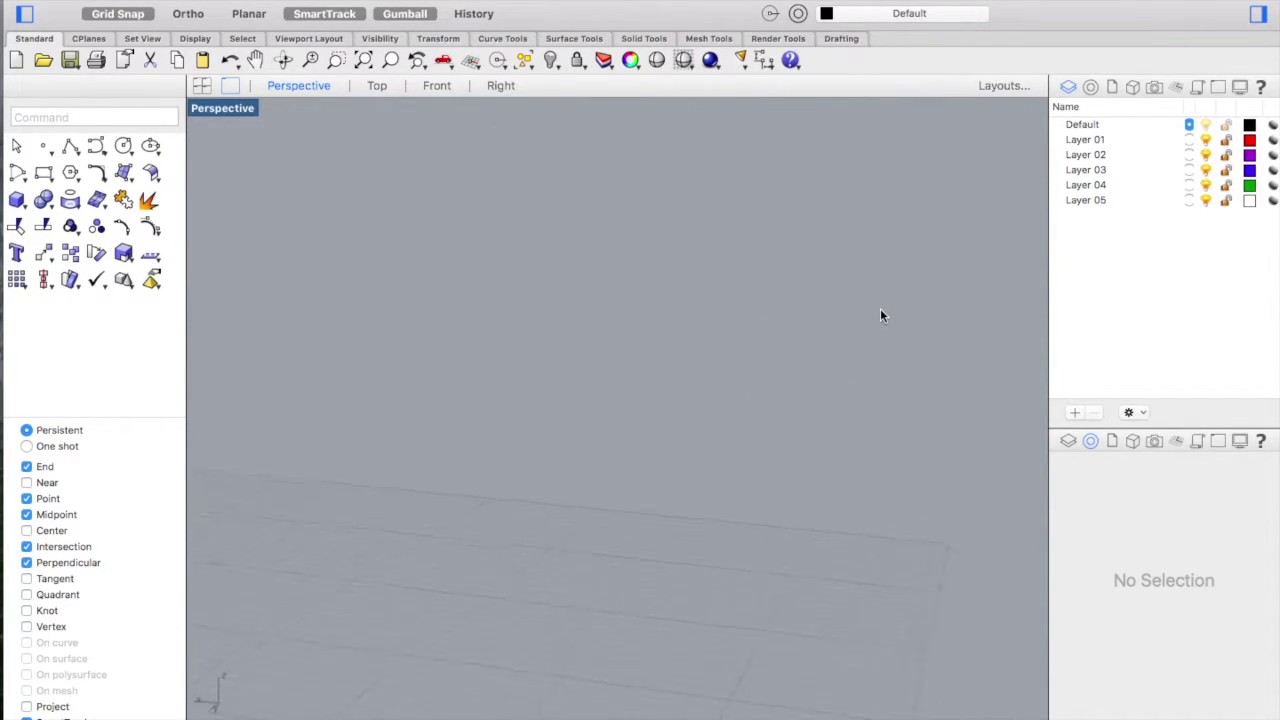
scroll(880, 316, "up", 5)
scroll(880, 316, "left", 10)
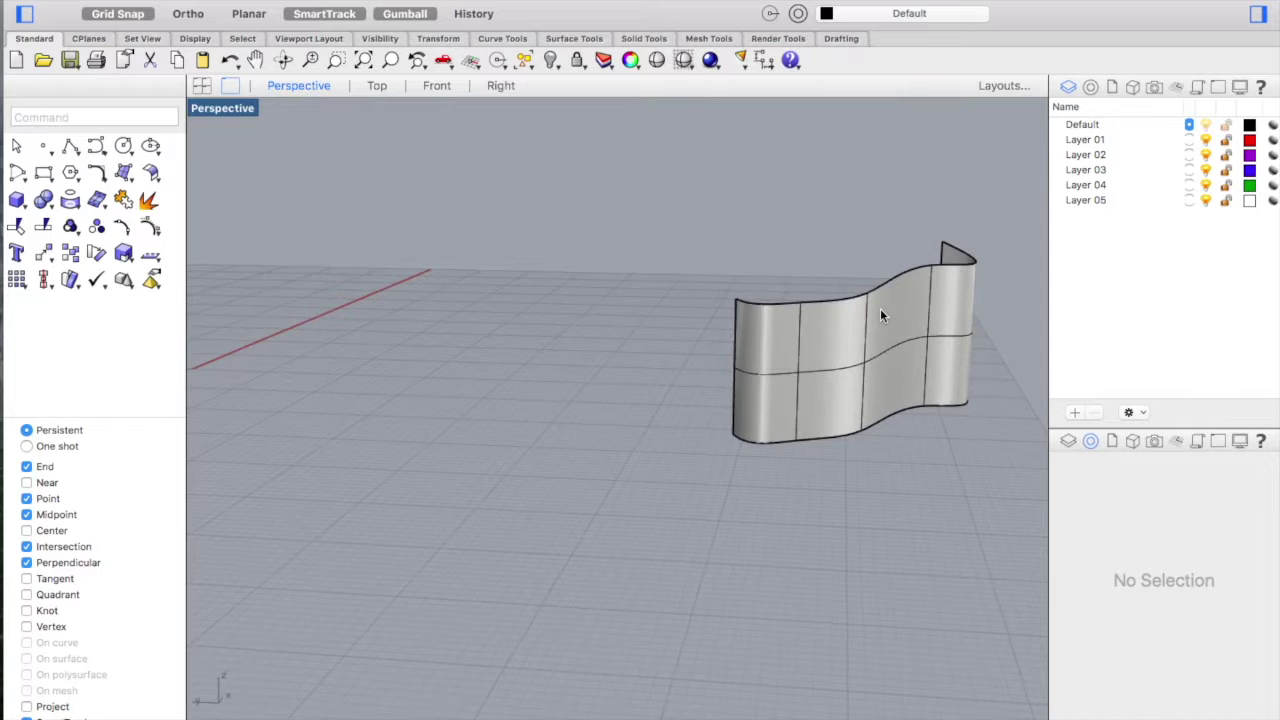
scroll(880, 316, "left", 10)
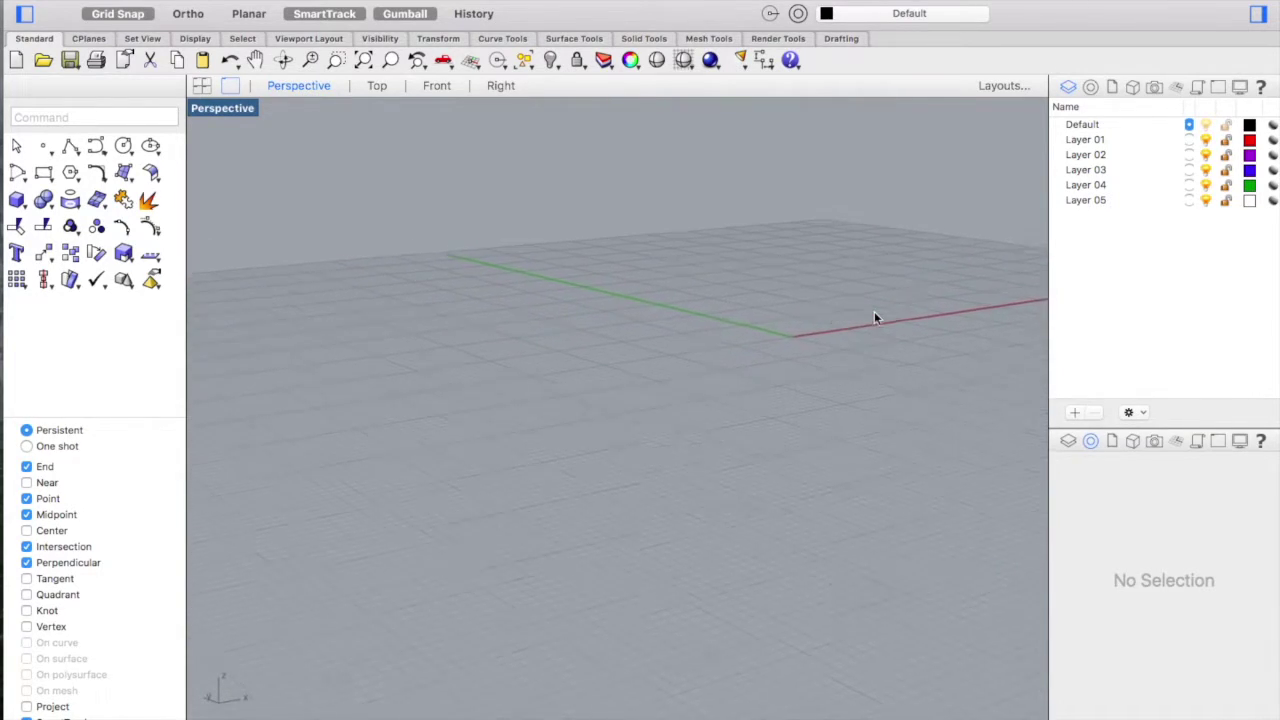
scroll(874, 312, "right", 10)
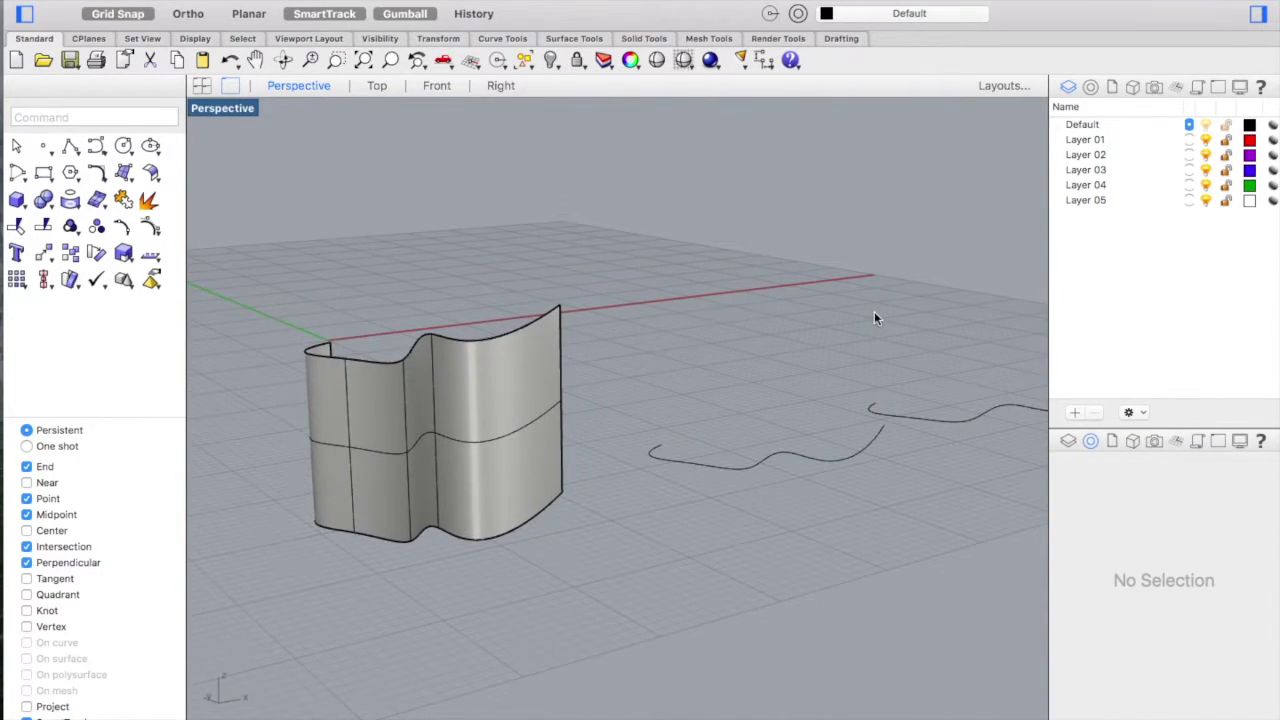
scroll(874, 312, "left", 10)
scroll(874, 312, "right", 6, "shift")
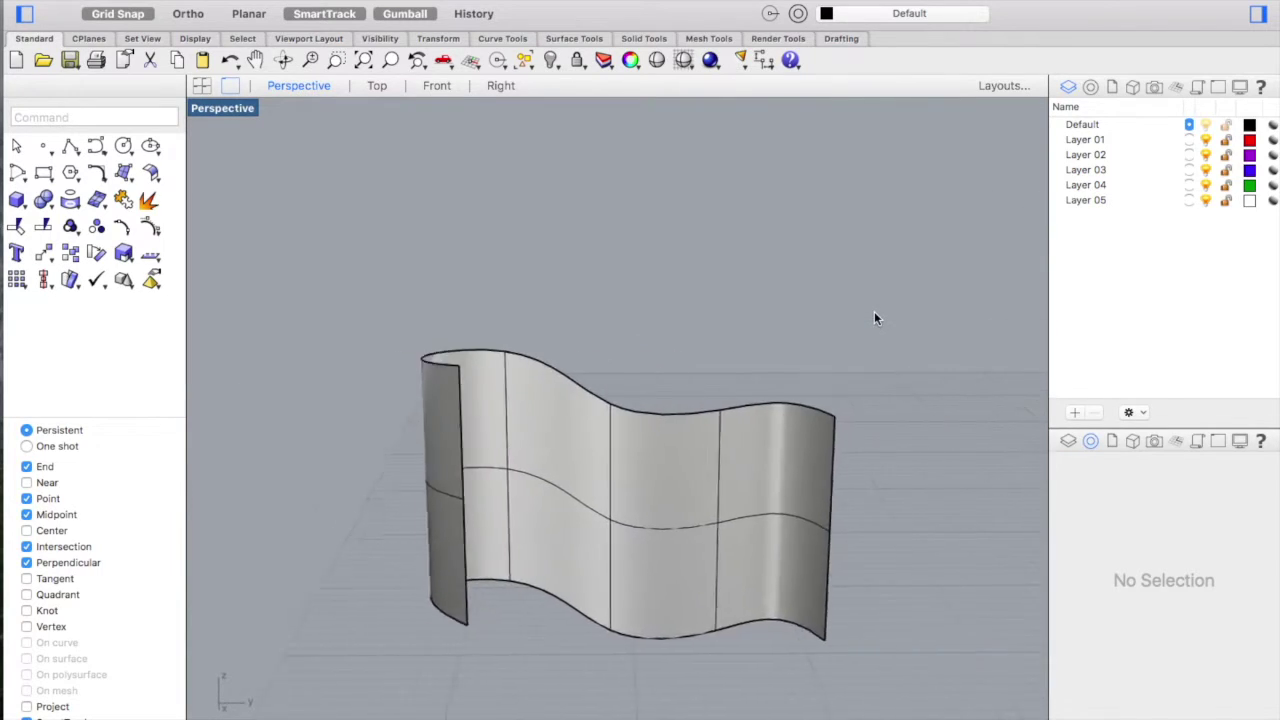
scroll(874, 318, "left", 10)
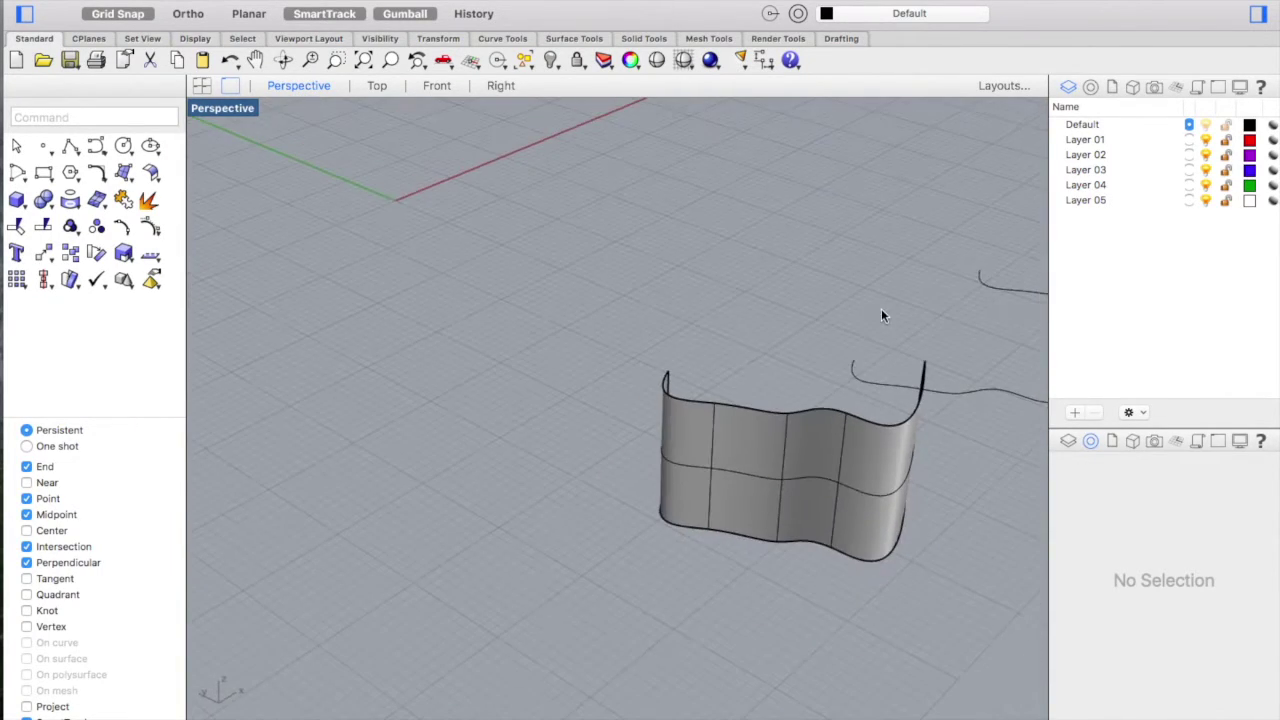
- Restore the four-view layout and start a degree 3 control-point curve, placing five points in an S shape along the Y axis in the Top view
left_click(204, 86)
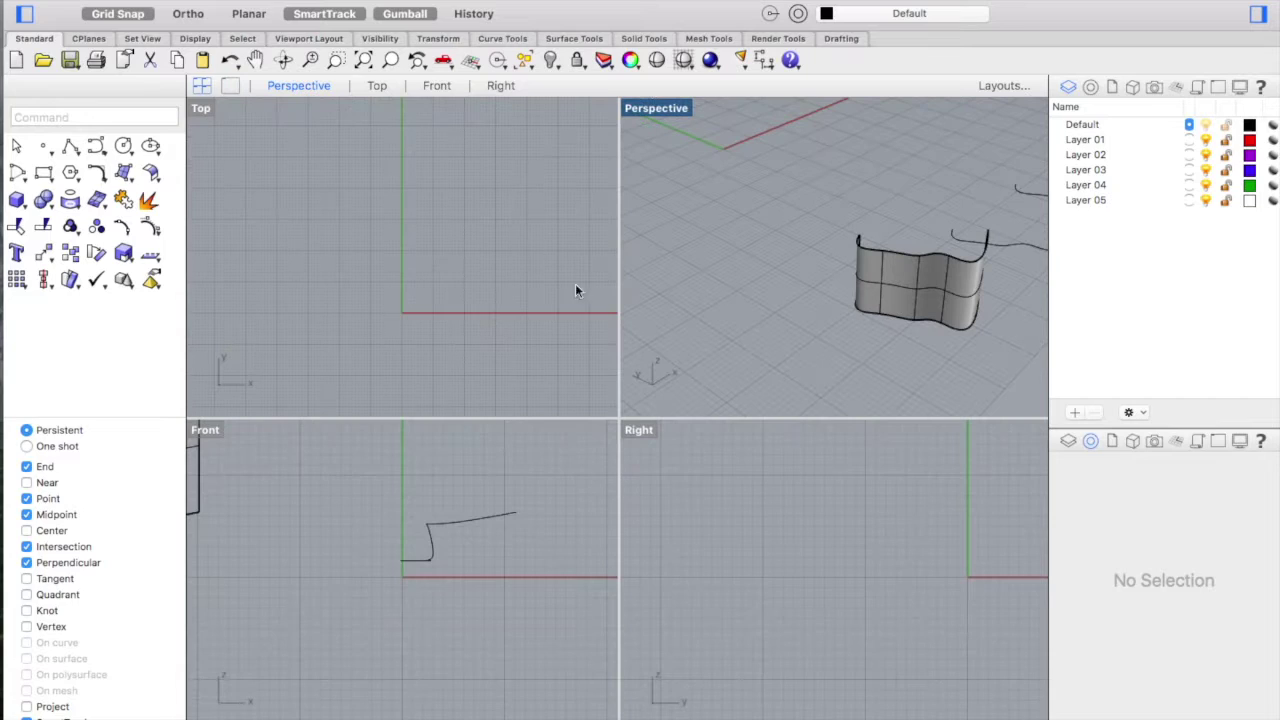
left_click(97, 147)
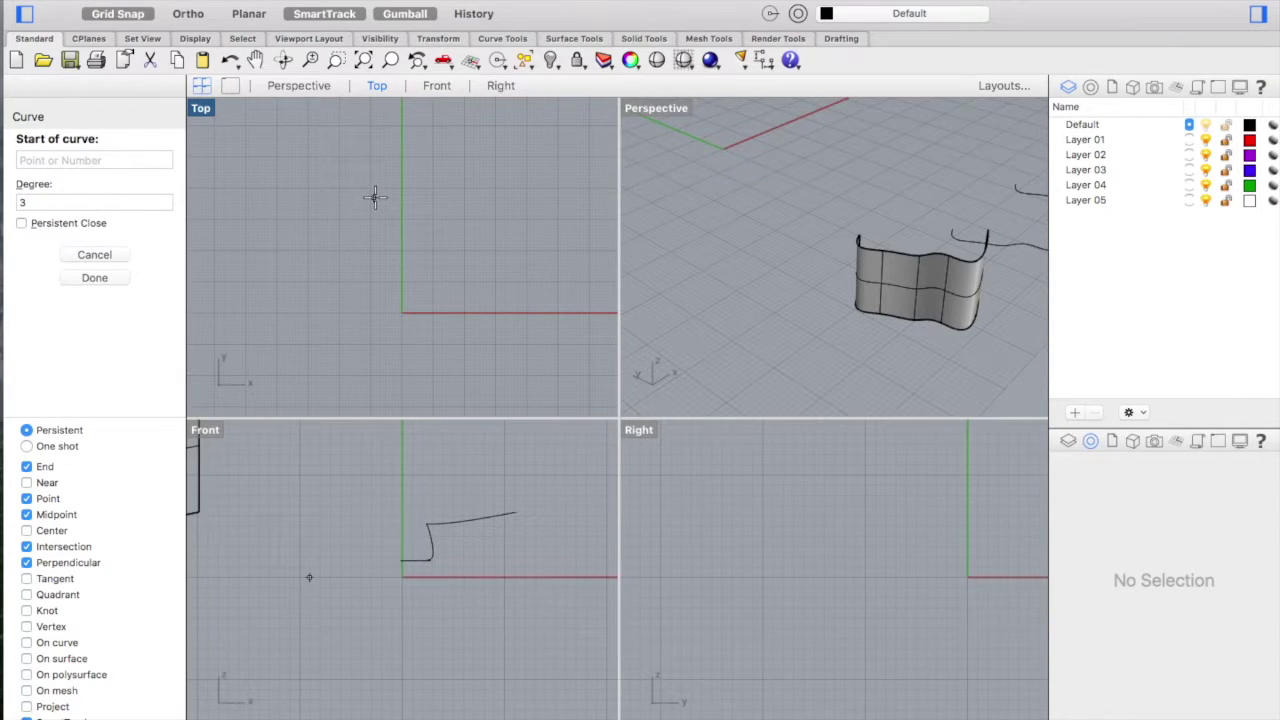
left_click(398, 163)
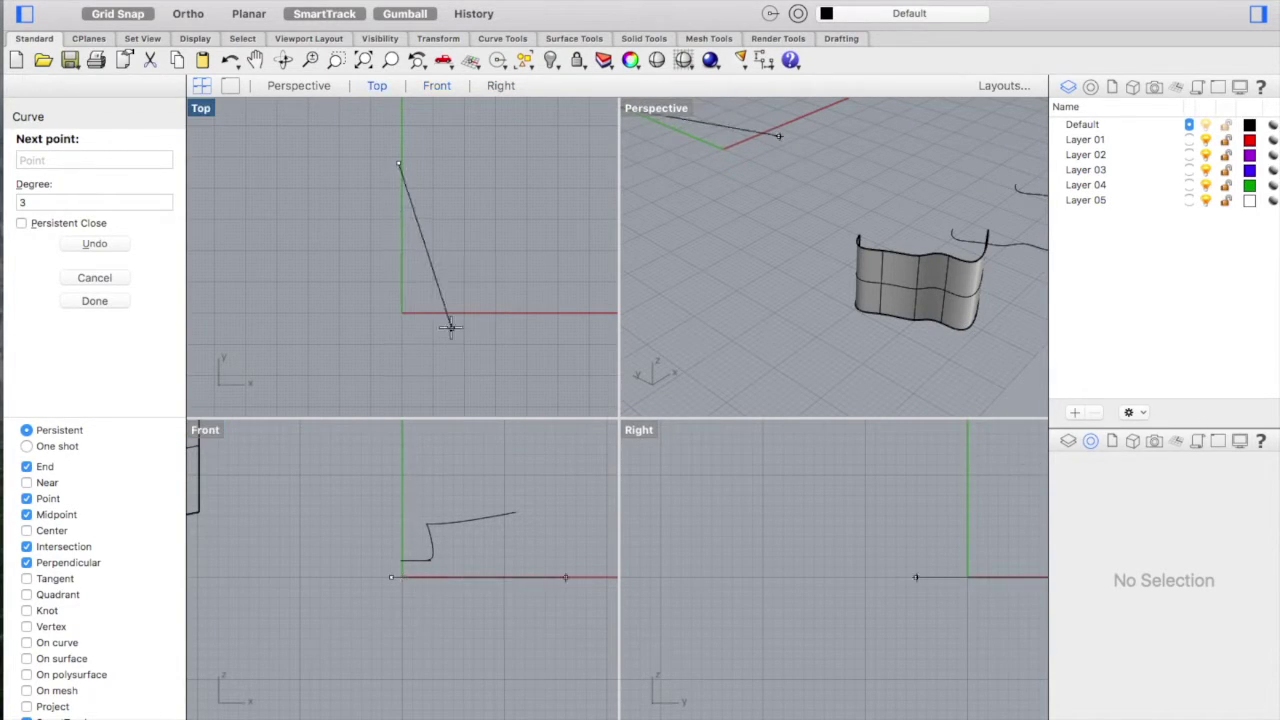
left_click(376, 203)
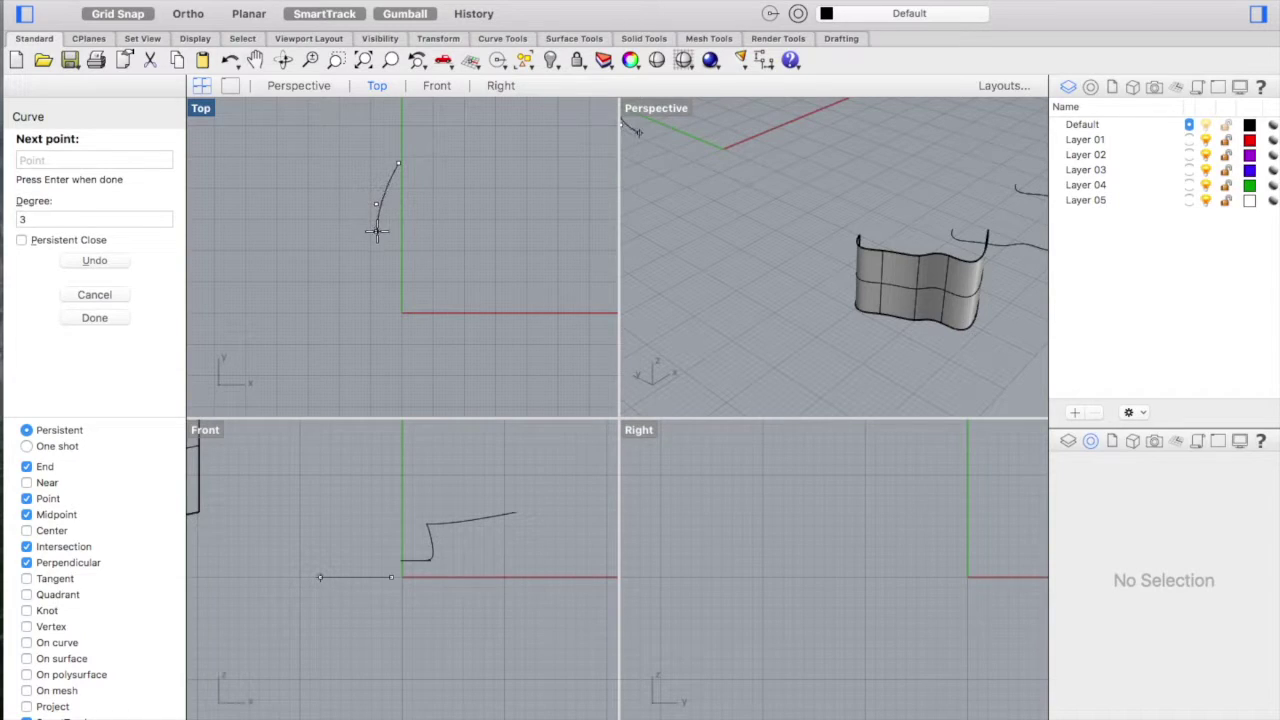
left_click(376, 231)
left_click(423, 249)
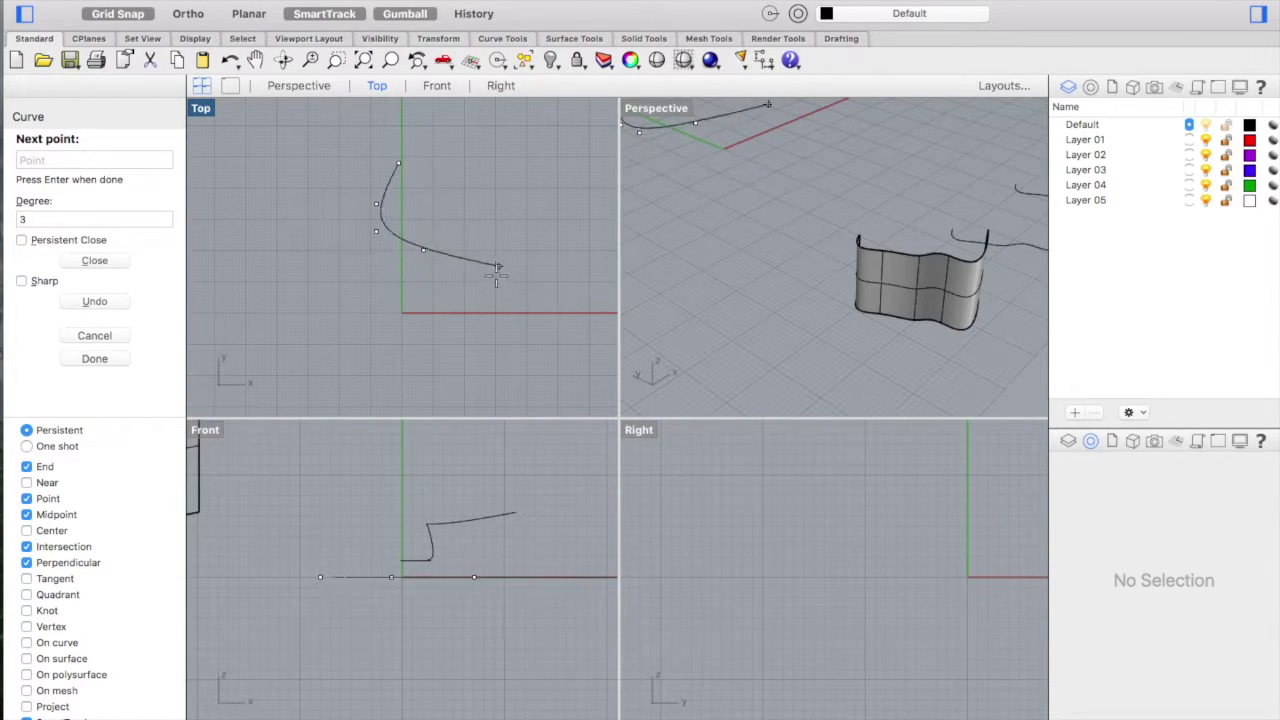
left_click(492, 284)
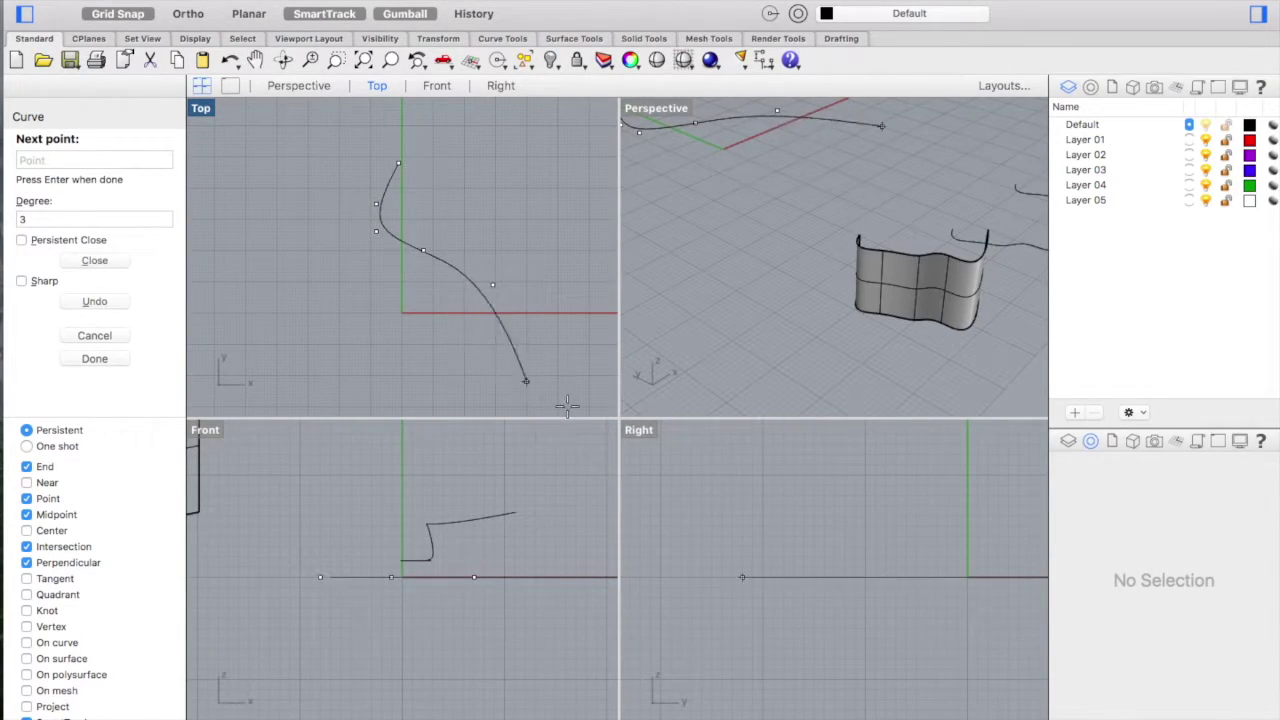
- Continue the curve with two raised points in the Right view, and finish it with an end point just below the X axis in the Top view
scroll(837, 518, "right", 3)
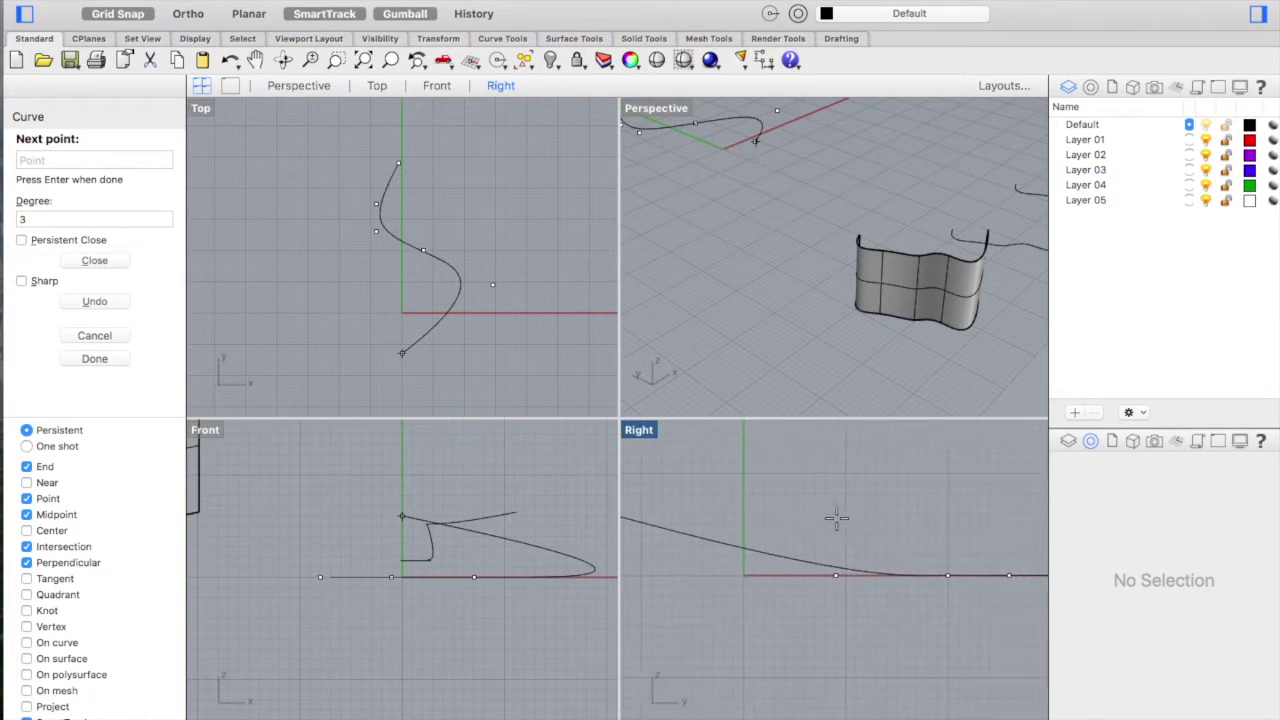
left_click(845, 492)
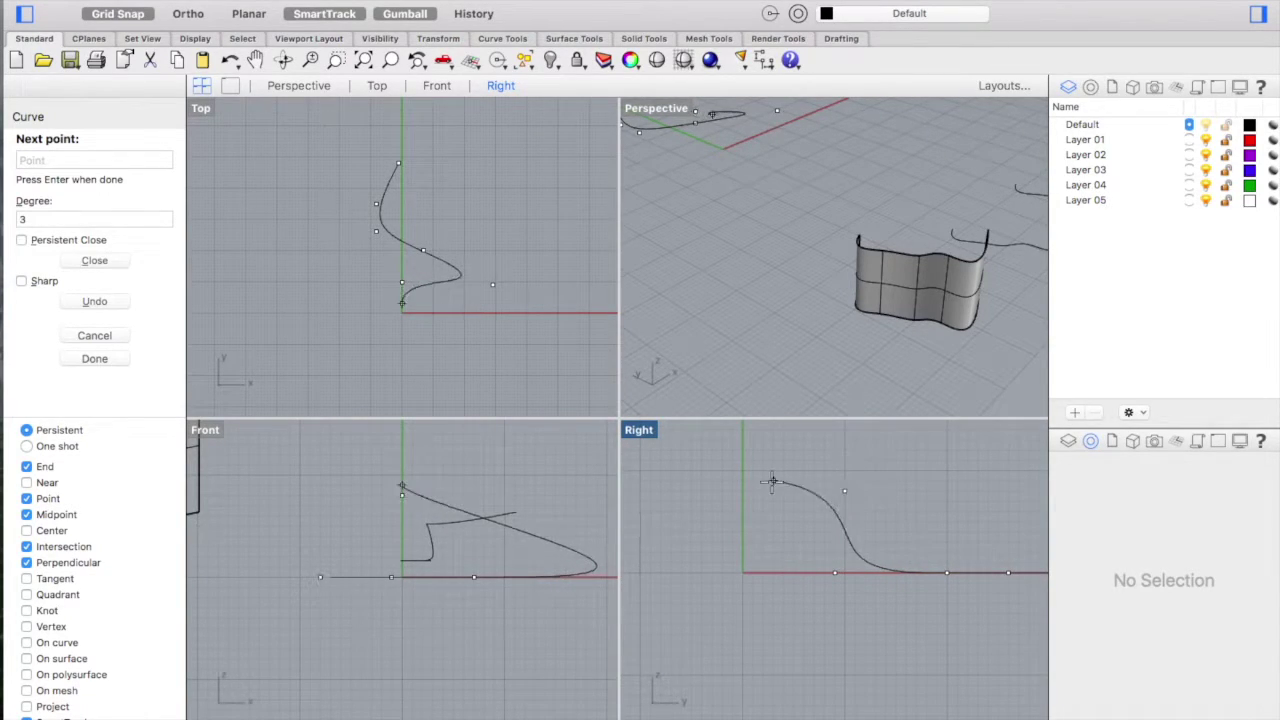
left_click(772, 483)
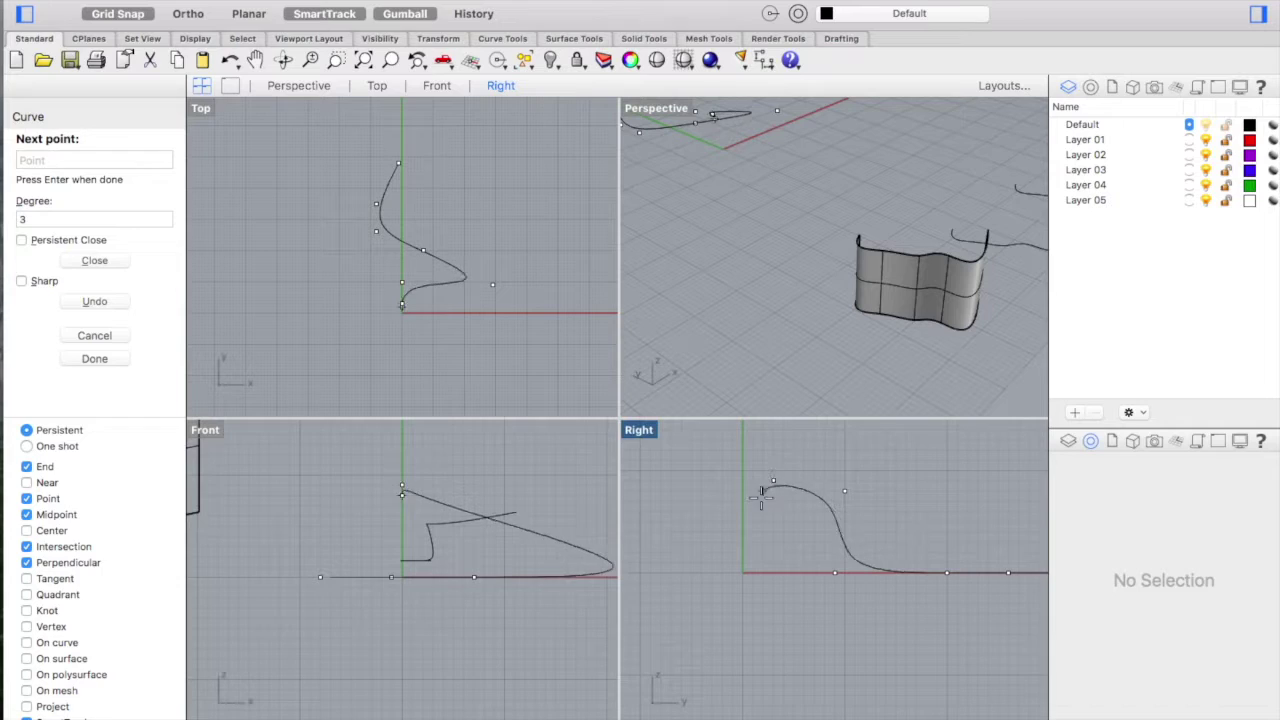
left_click(419, 347)
key("Return")
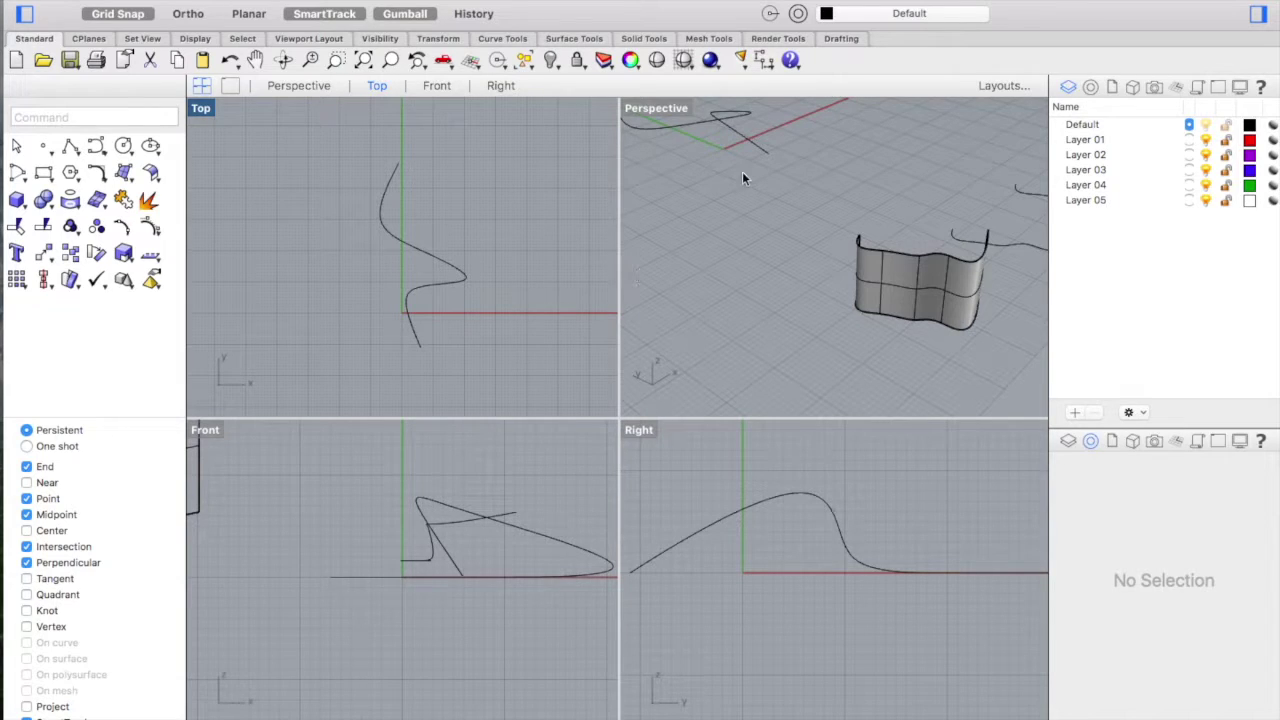
- Delete the old wavy extruded surface and its nearby profile curves, keeping the new curve
scroll(742, 178, "up", 5)
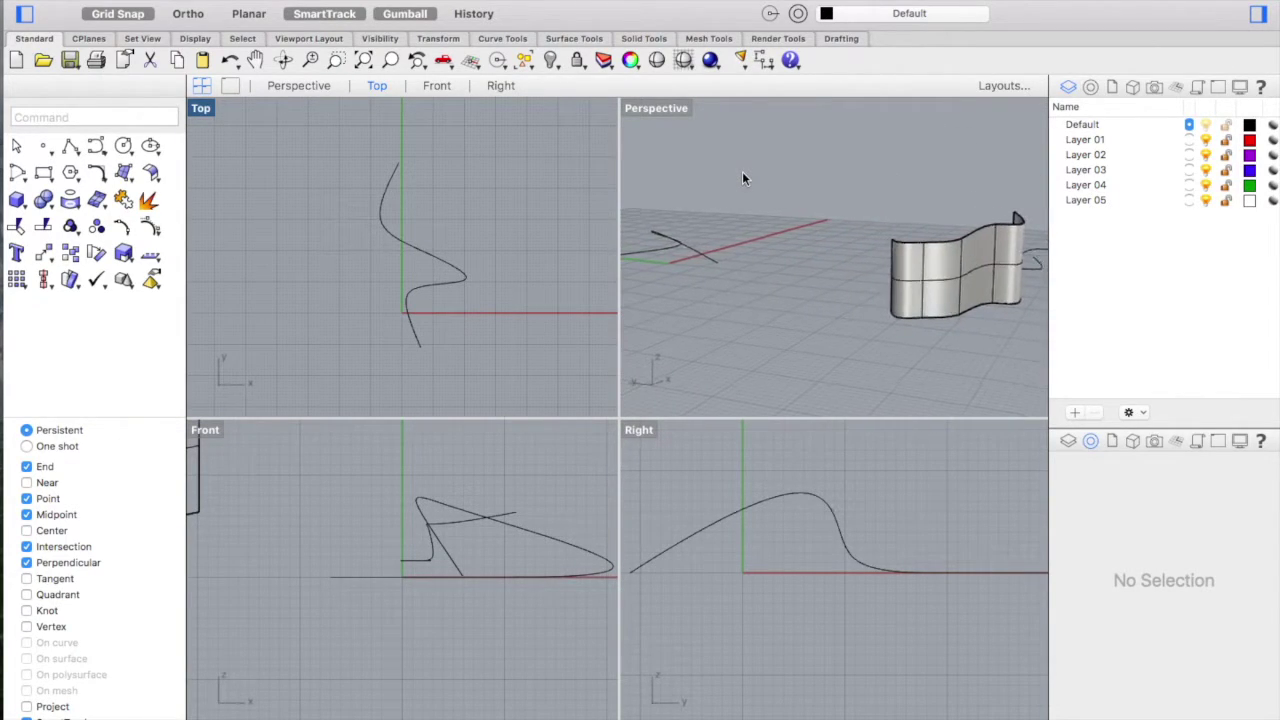
scroll(742, 171, "up", 5)
left_click_drag(688, 148, 961, 322)
key("Delete")
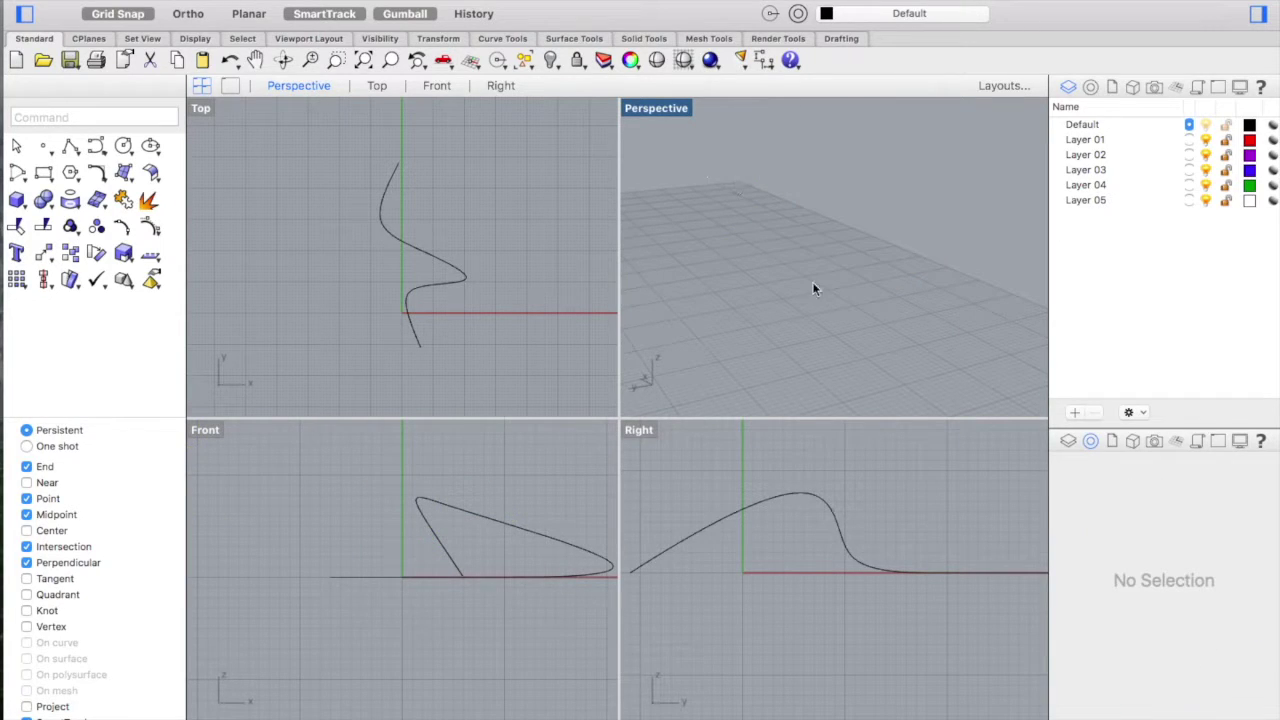
- Examine the new curve's three-dimensional shape from several sides and heights in the Perspective view
scroll(809, 283, "left", 5)
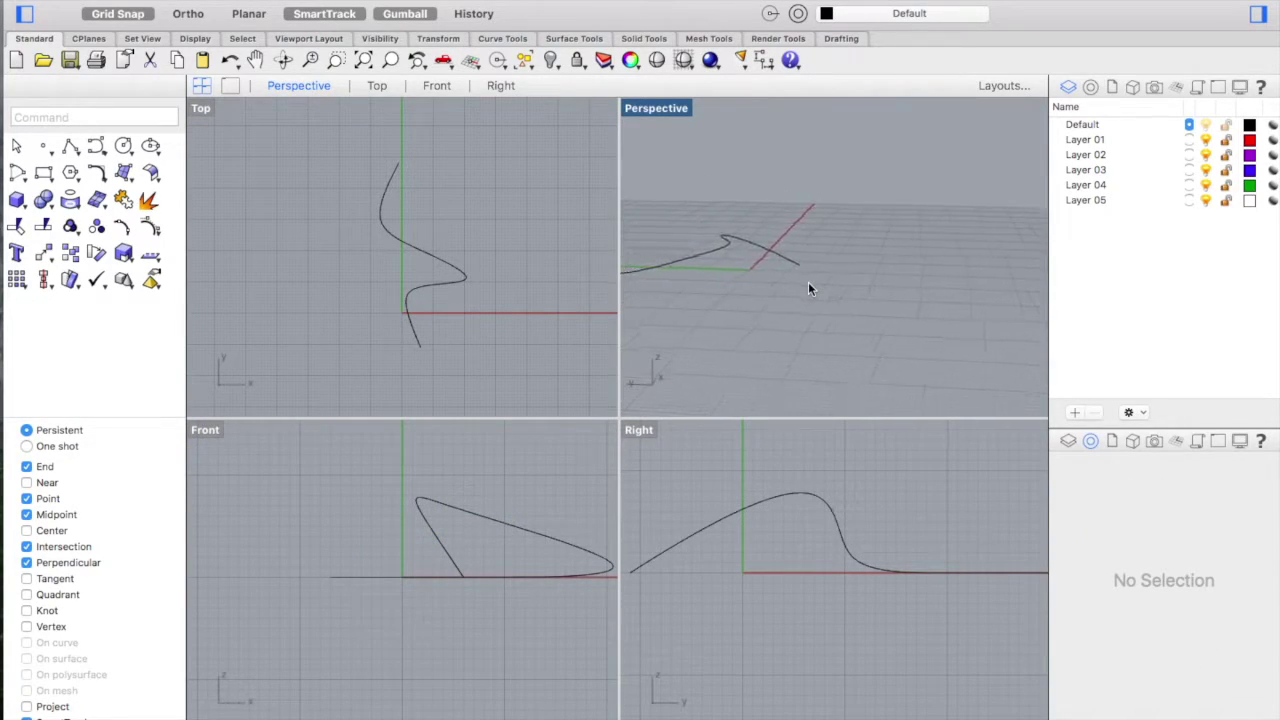
scroll(808, 283, "left", 8)
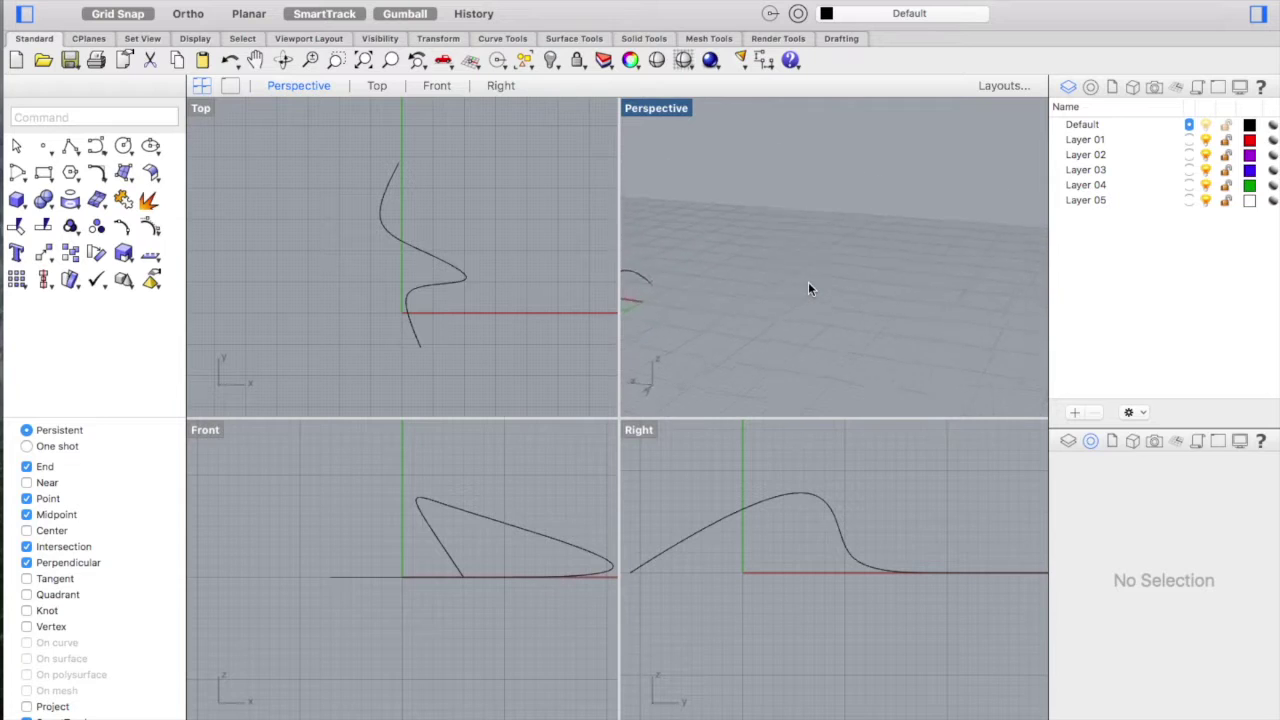
scroll(810, 289, "left", 5)
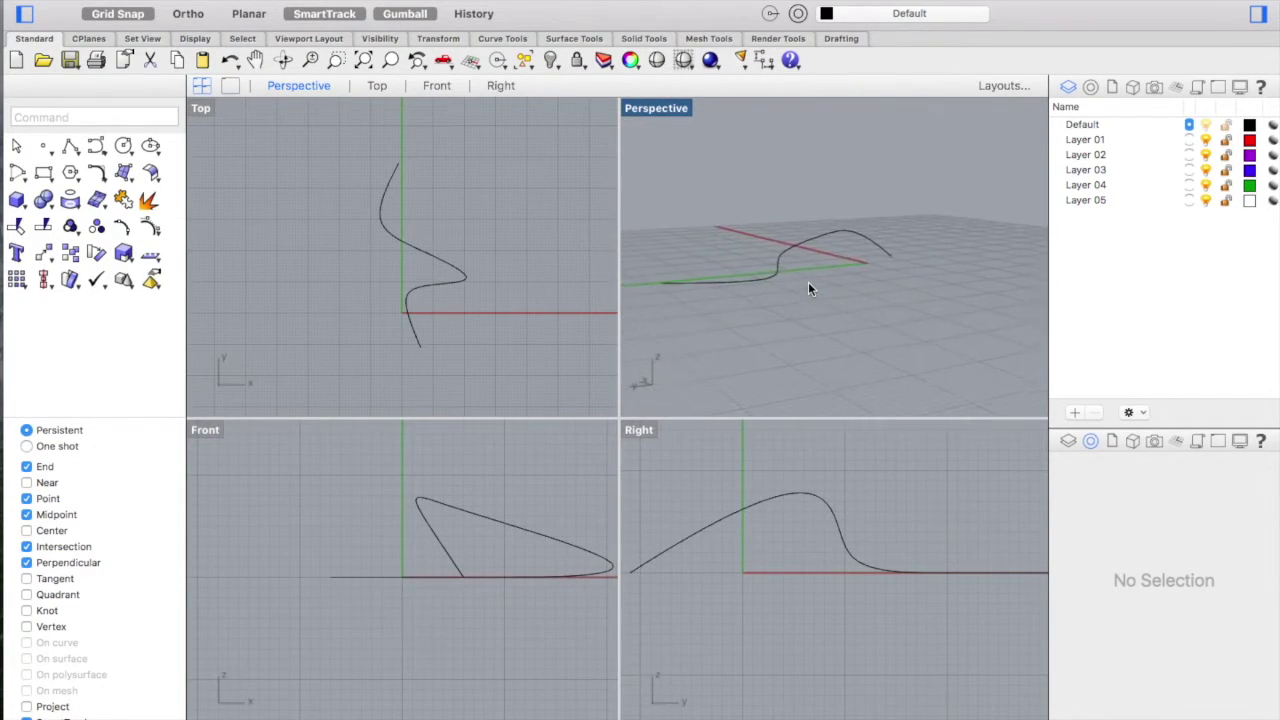
scroll(808, 289, "up", 5)
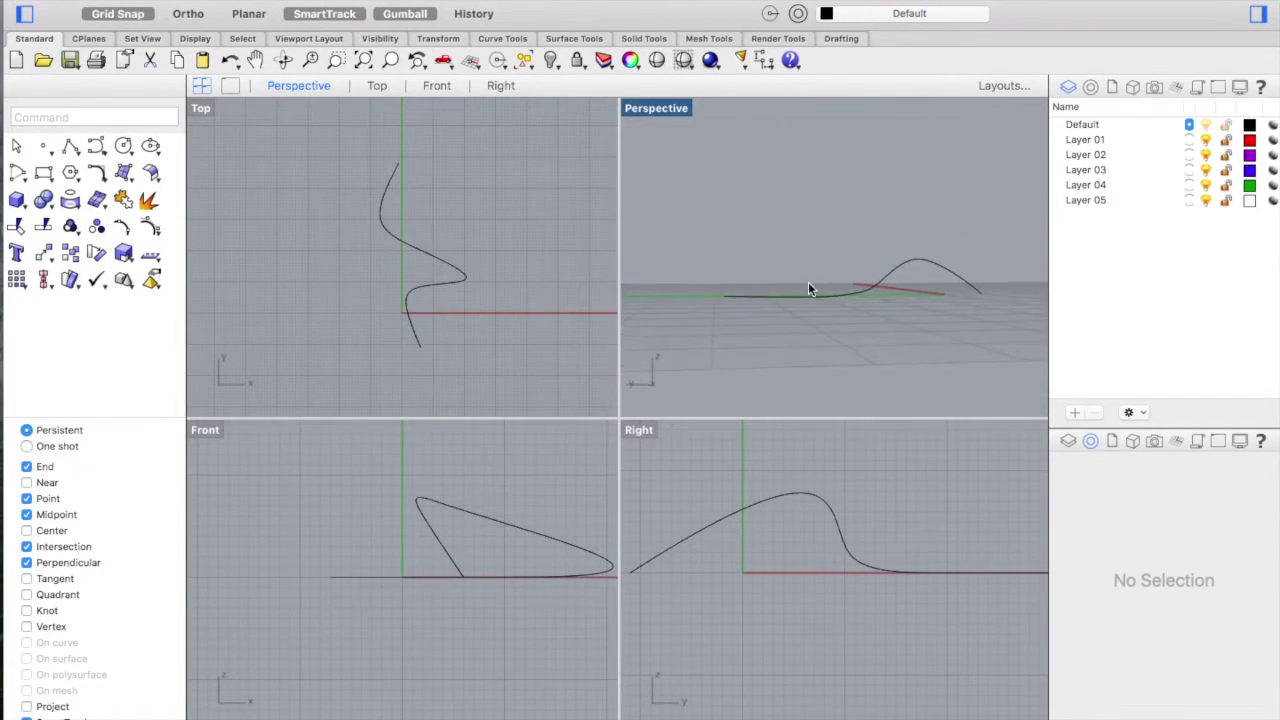
scroll(808, 289, "down", 5)
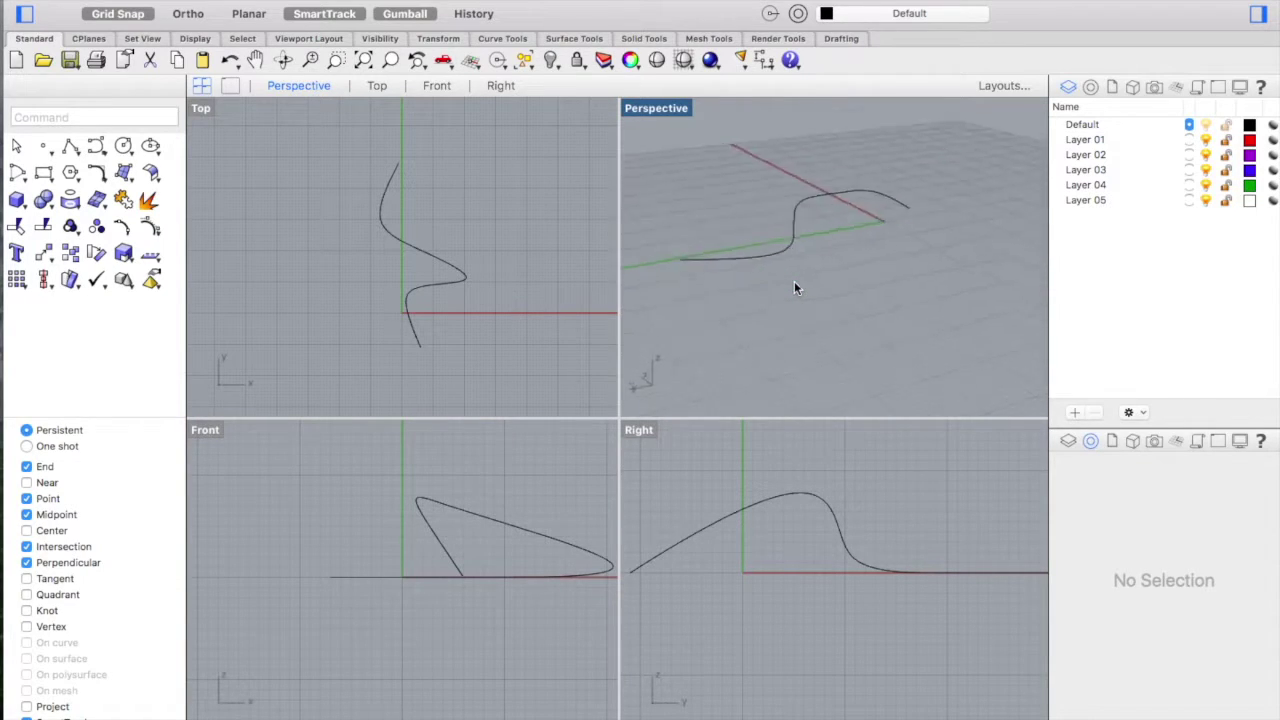
scroll(794, 288, "right", 8)
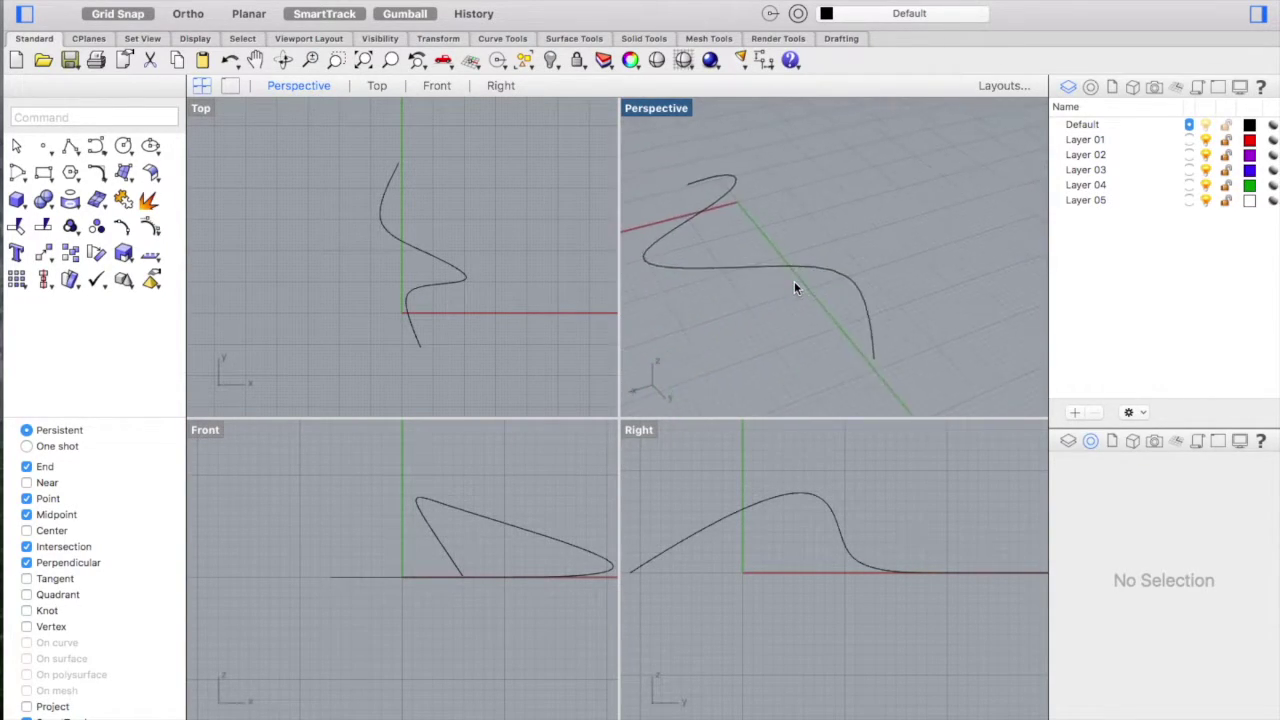
scroll(794, 288, "right", 8)
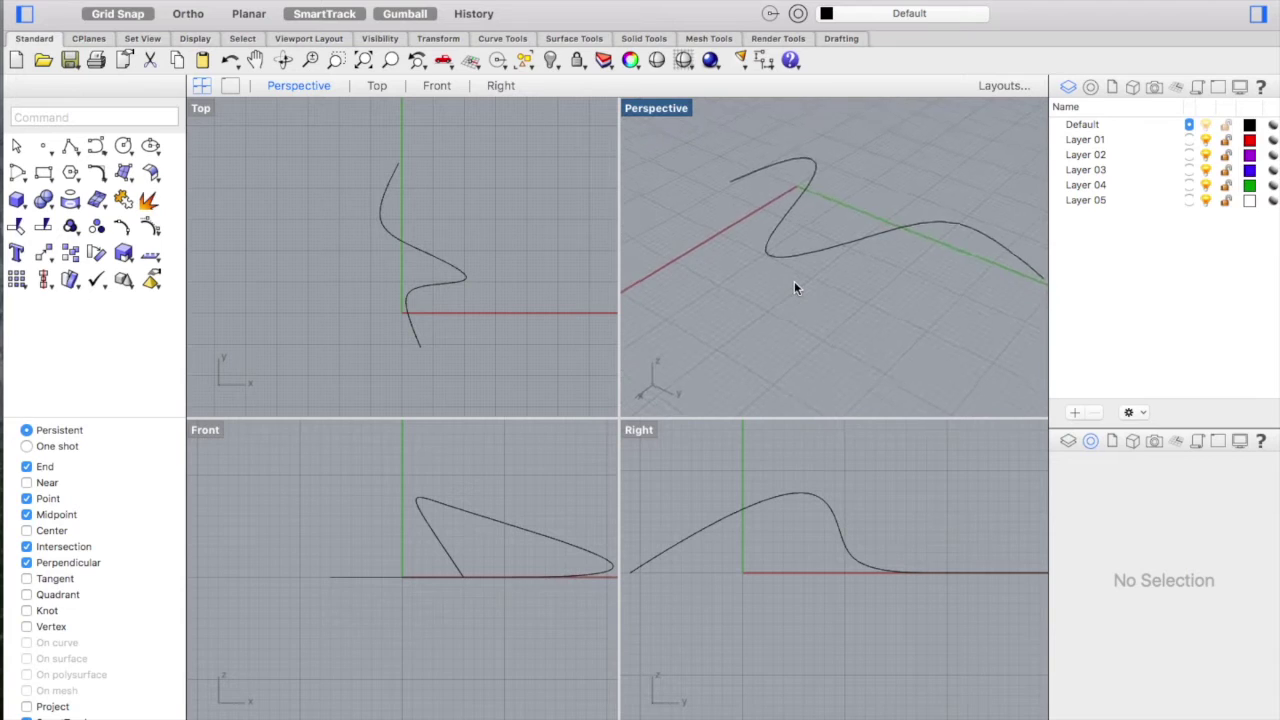
scroll(794, 281, "up", 10)
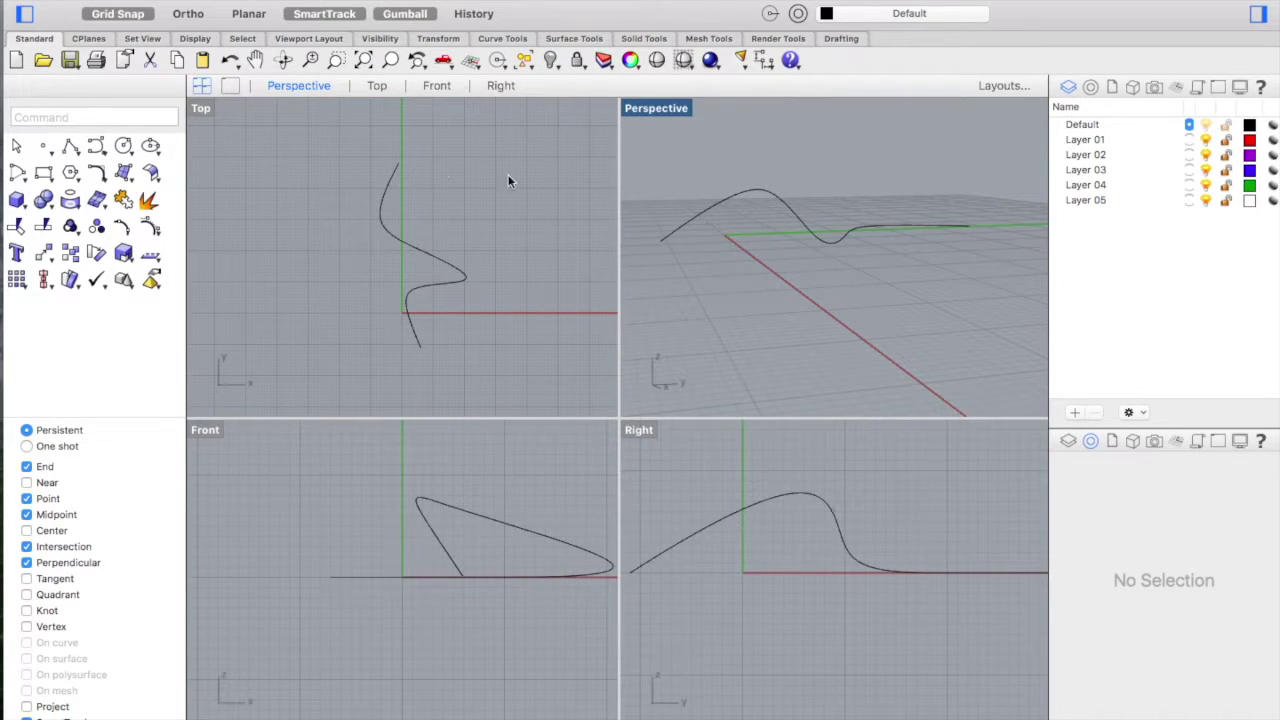
- Turn on the curve's control points and nudge its upper end point slightly in the negative X direction in the Top view
left_click(399, 237)
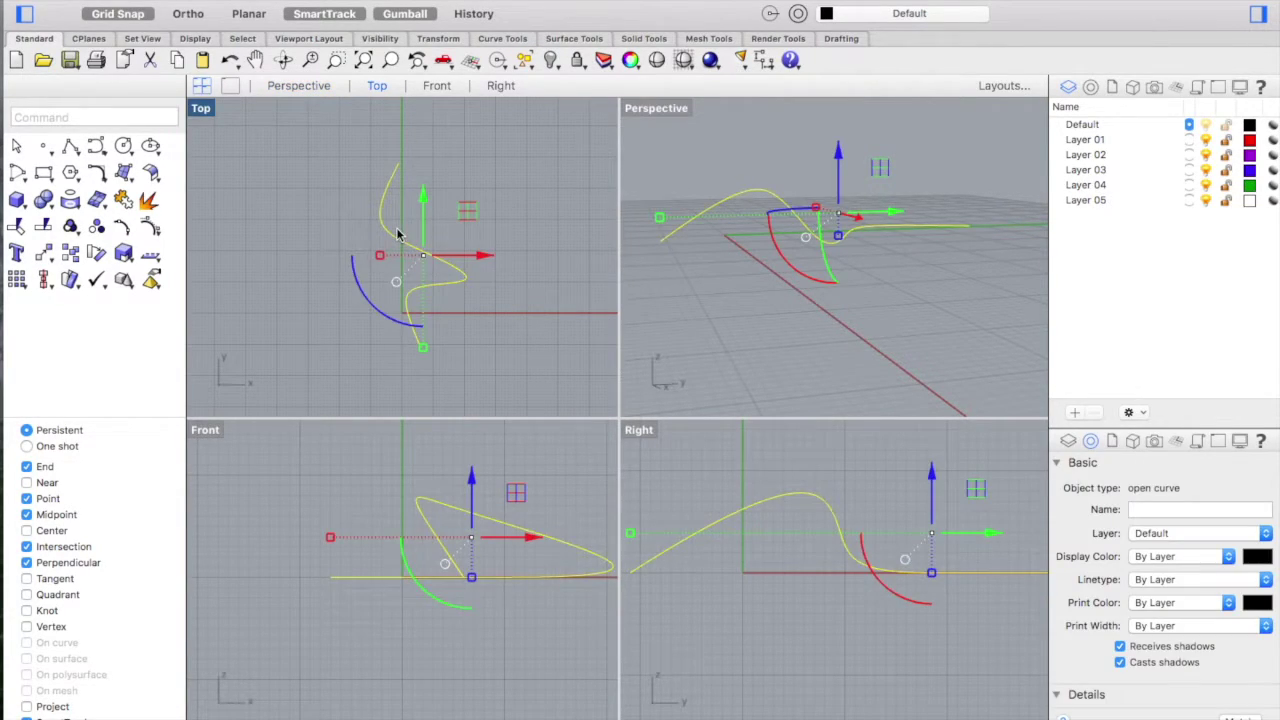
key("F10")
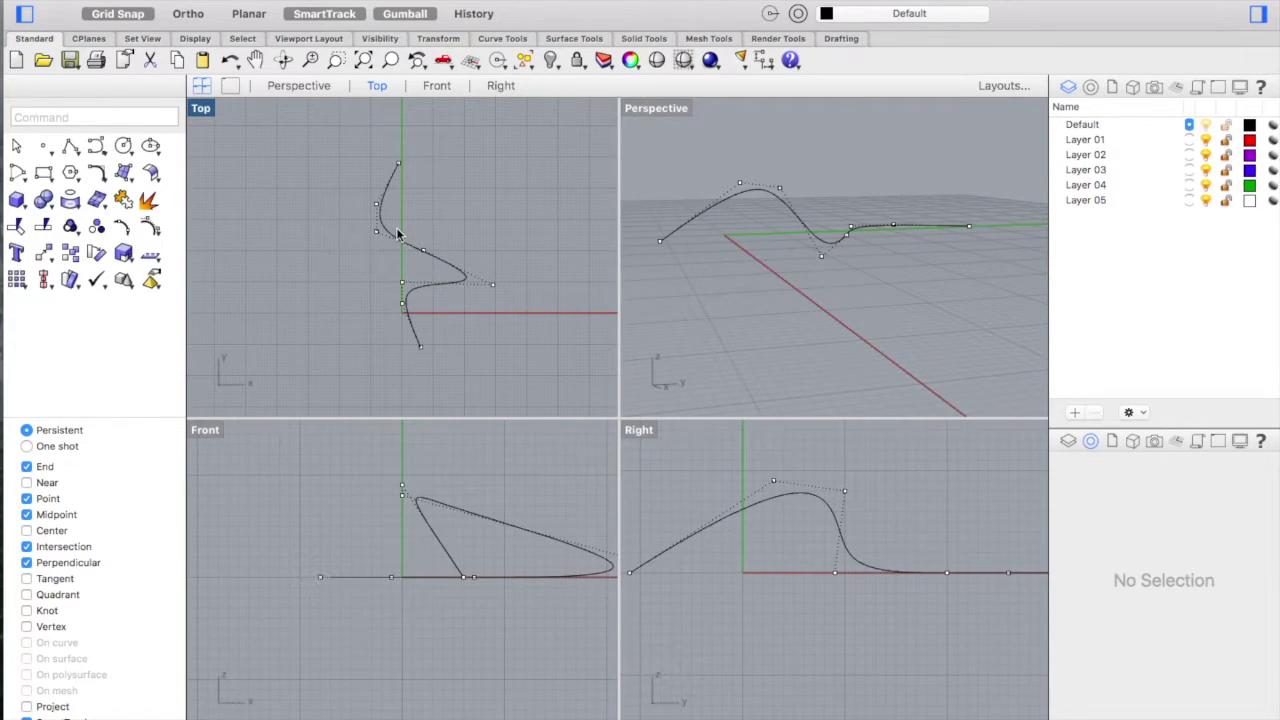
left_click(398, 165)
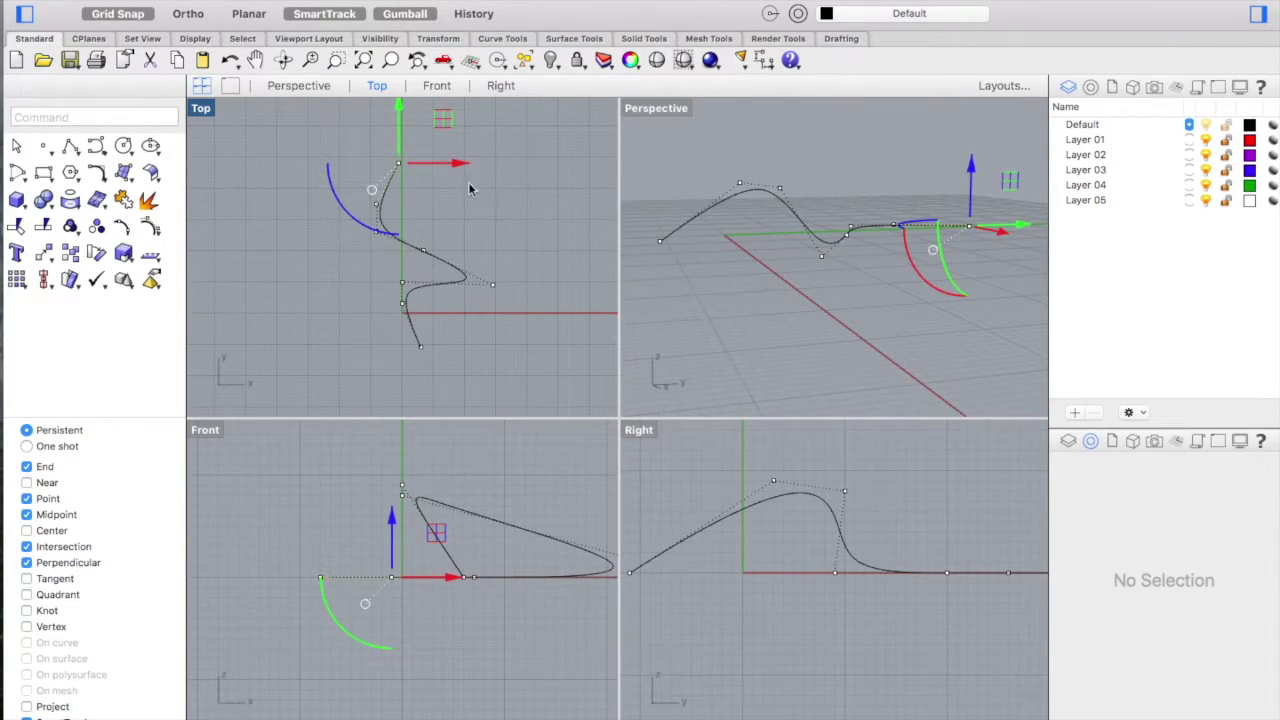
mouse_move(452, 164)
left_mouse_down()
mouse_move(518, 171)
mouse_move(428, 181)
mouse_move(461, 176)
mouse_move(451, 184)
left_mouse_up()
left_click(786, 321)
- Move the control point farthest out in X back toward the Y axis in the Perspective view to flatten the sharp bend
scroll(787, 321, "down", 5)
scroll(766, 366, "up", 5)
right_click_drag(767, 373, 731, 366)
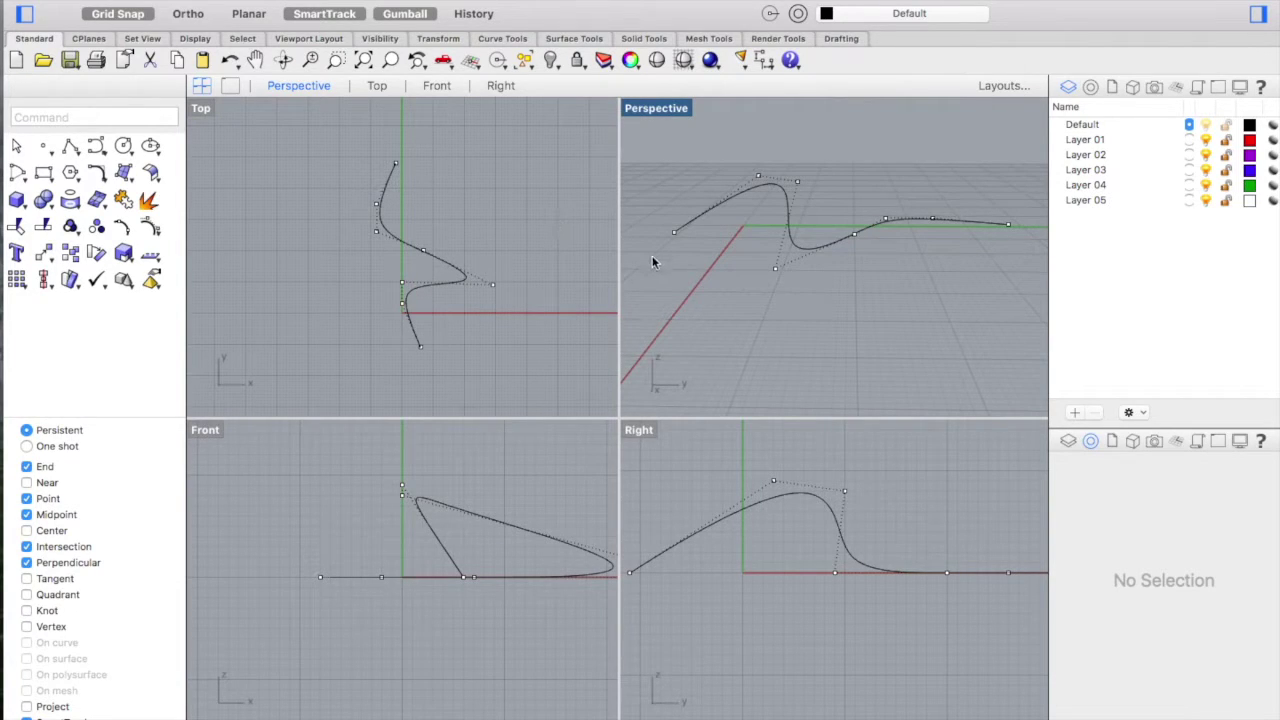
scroll(831, 252, "up", 5)
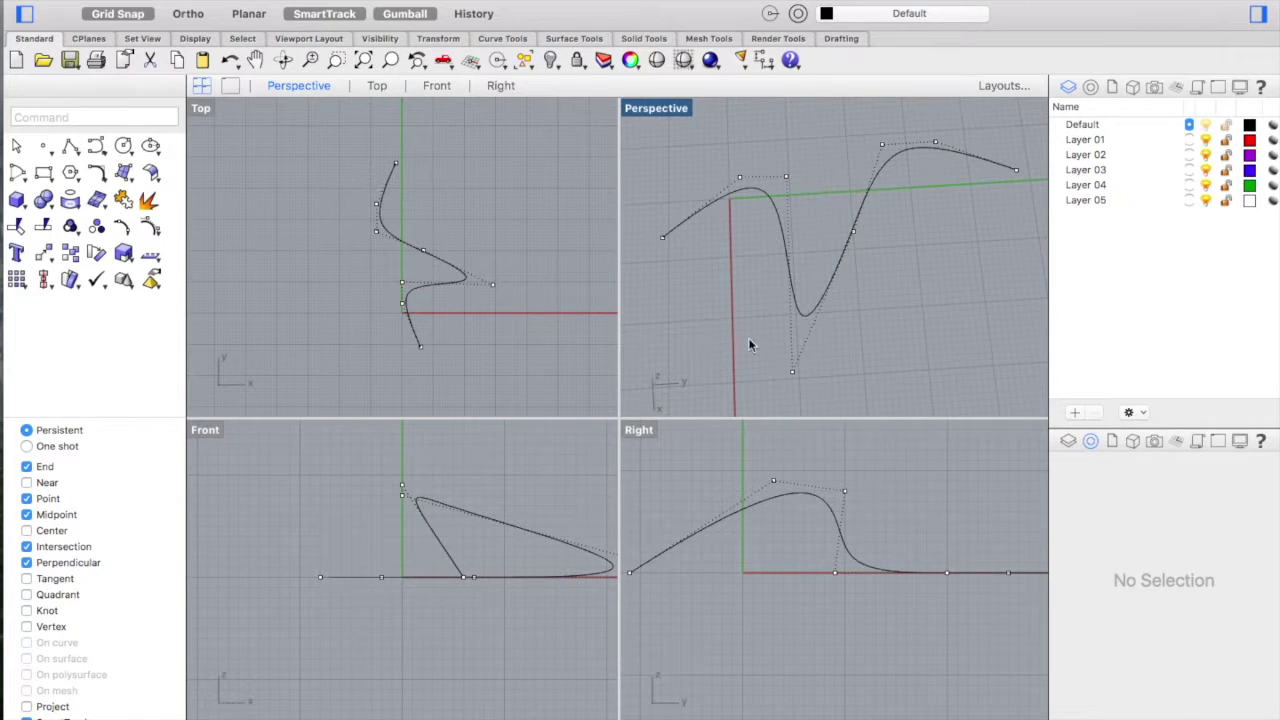
left_click(789, 376)
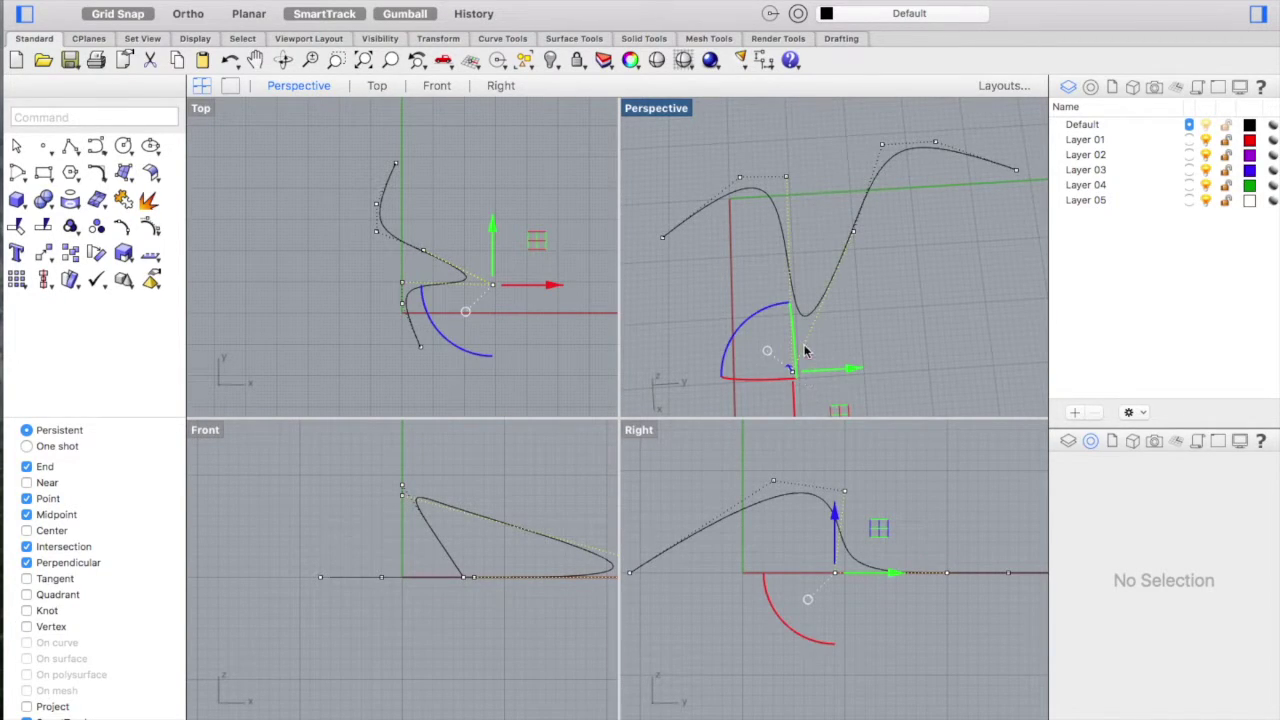
scroll(805, 352, "down", 2)
scroll(805, 352, "down", 2)
left_click_drag(800, 400, 800, 285)
left_click(911, 292)
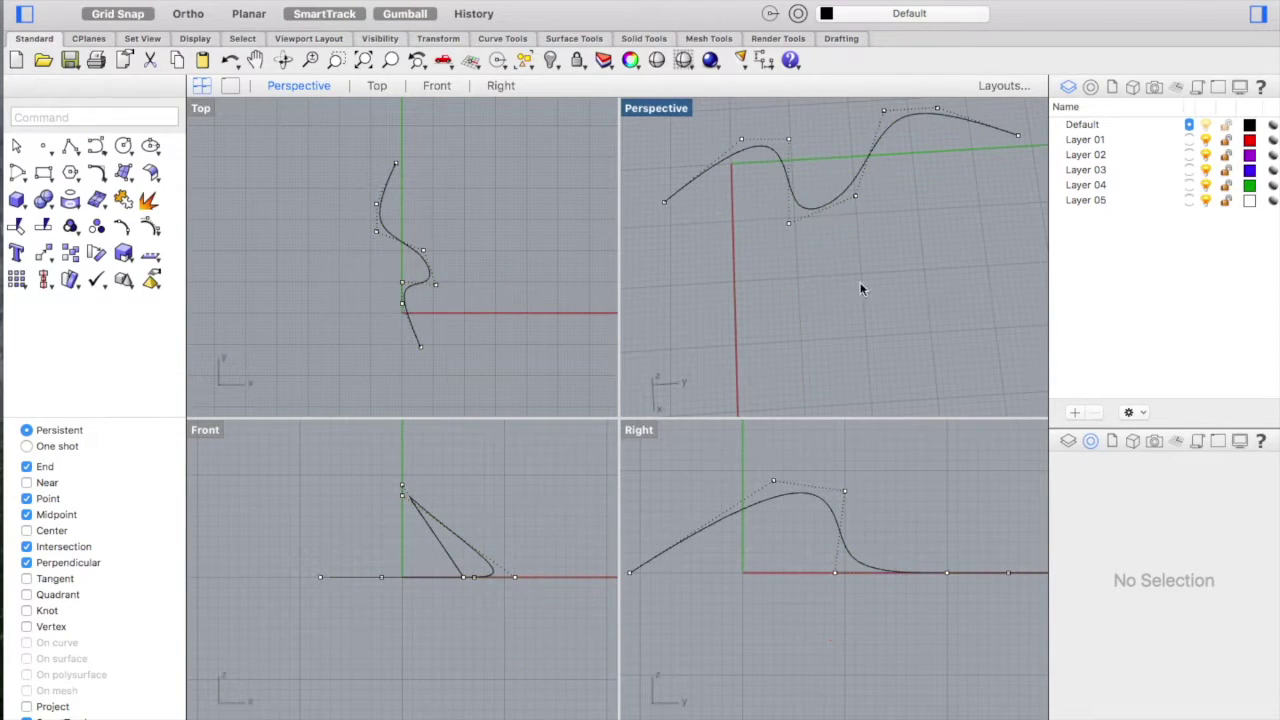
- Move the two neighbouring ground-level control points at the middle bend together in the negative X direction, closer to the Y axis
scroll(854, 278, "down", 6)
scroll(853, 278, "left", 5)
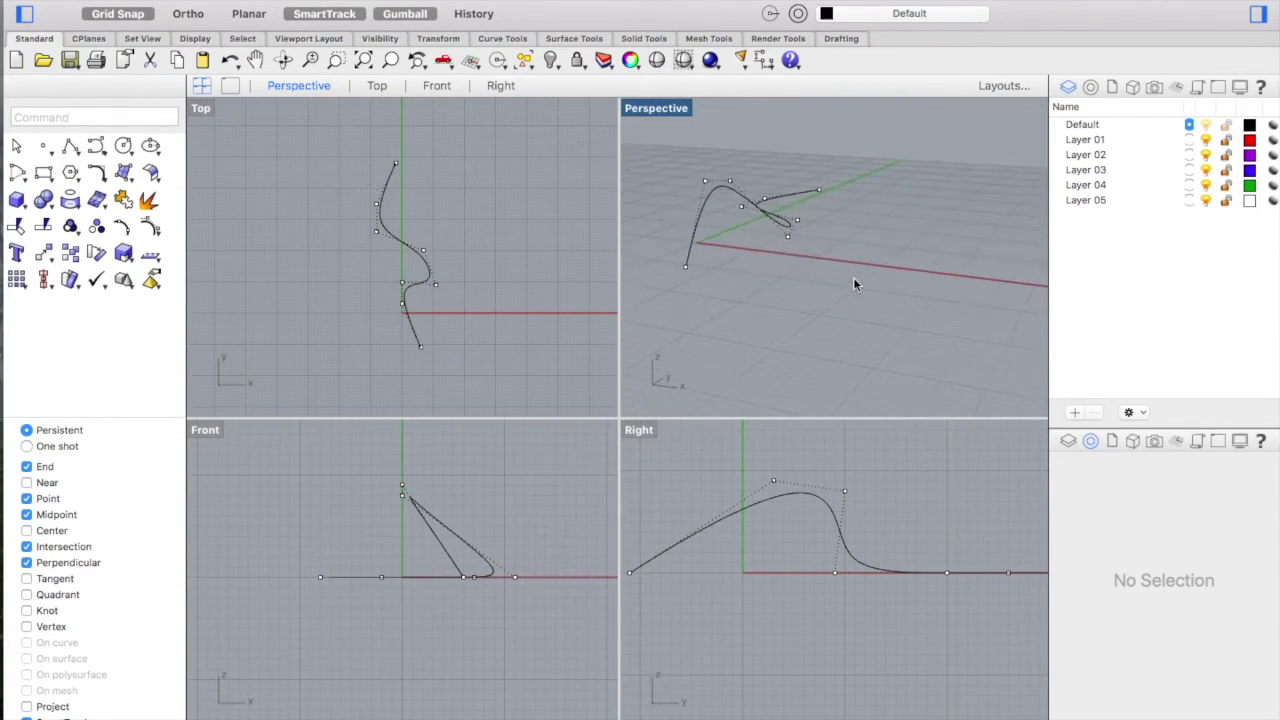
left_click(789, 242)
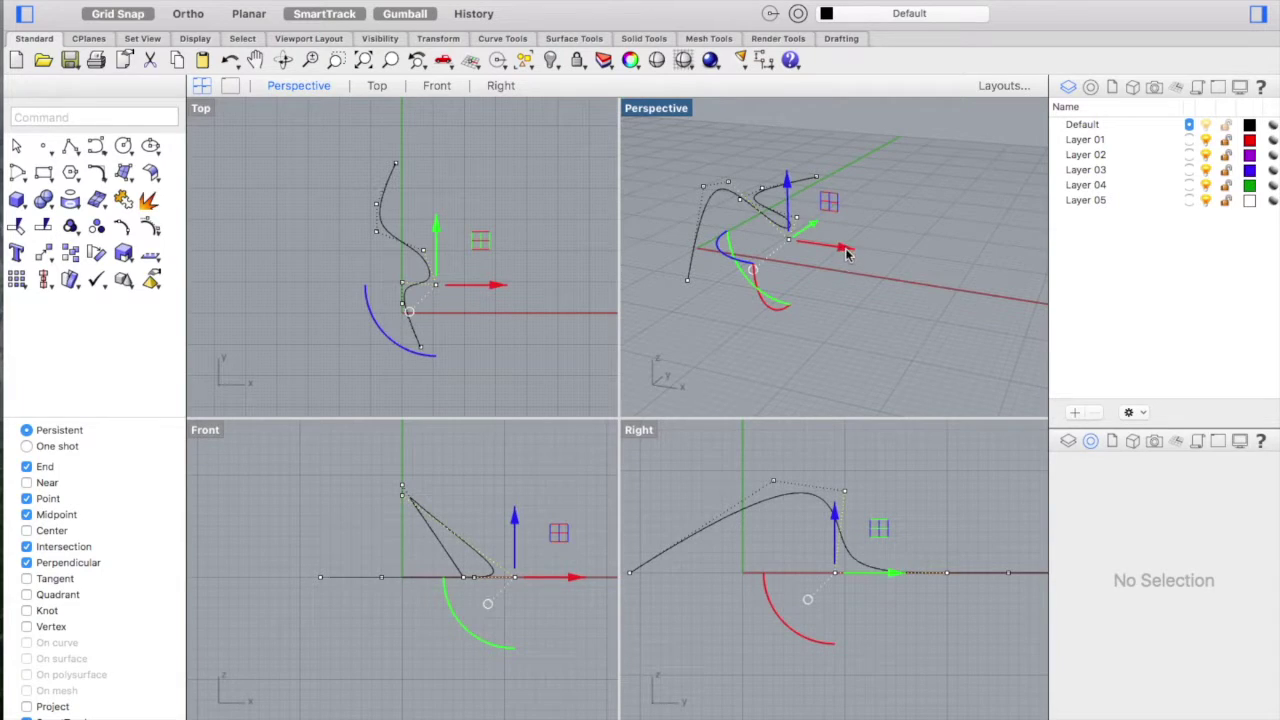
scroll(853, 238, "down", 3)
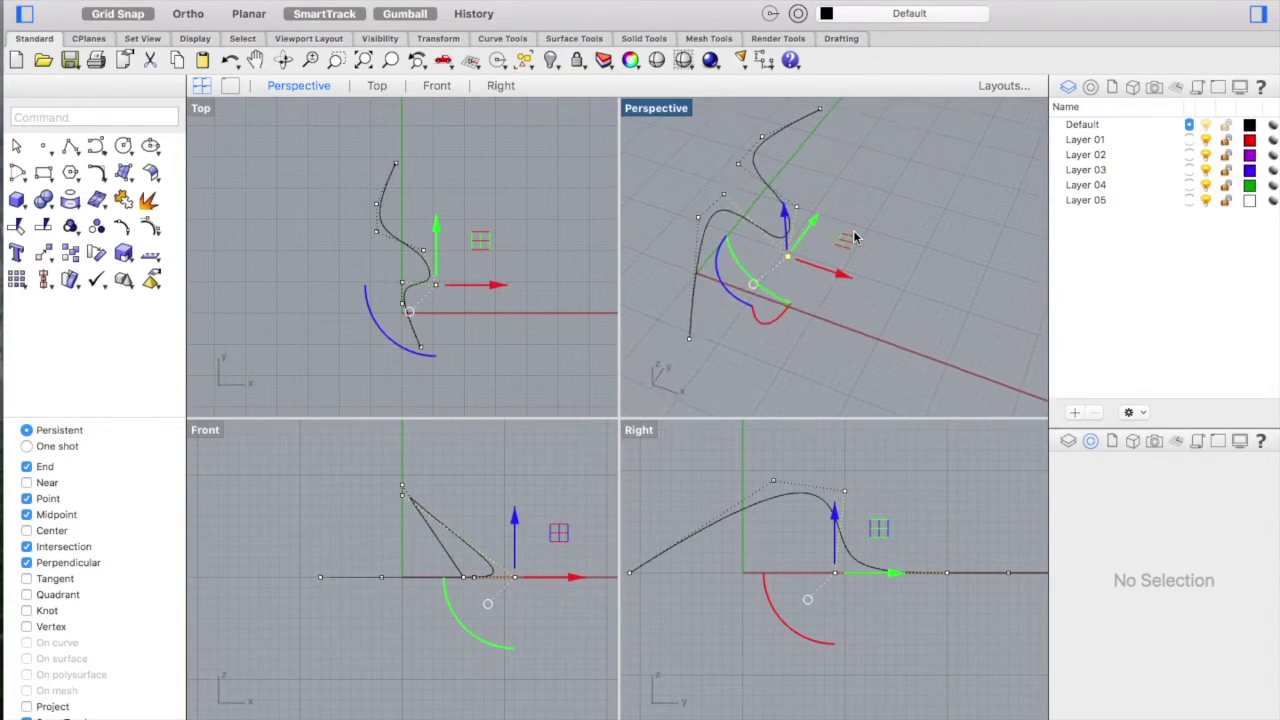
left_click(798, 207, "shift")
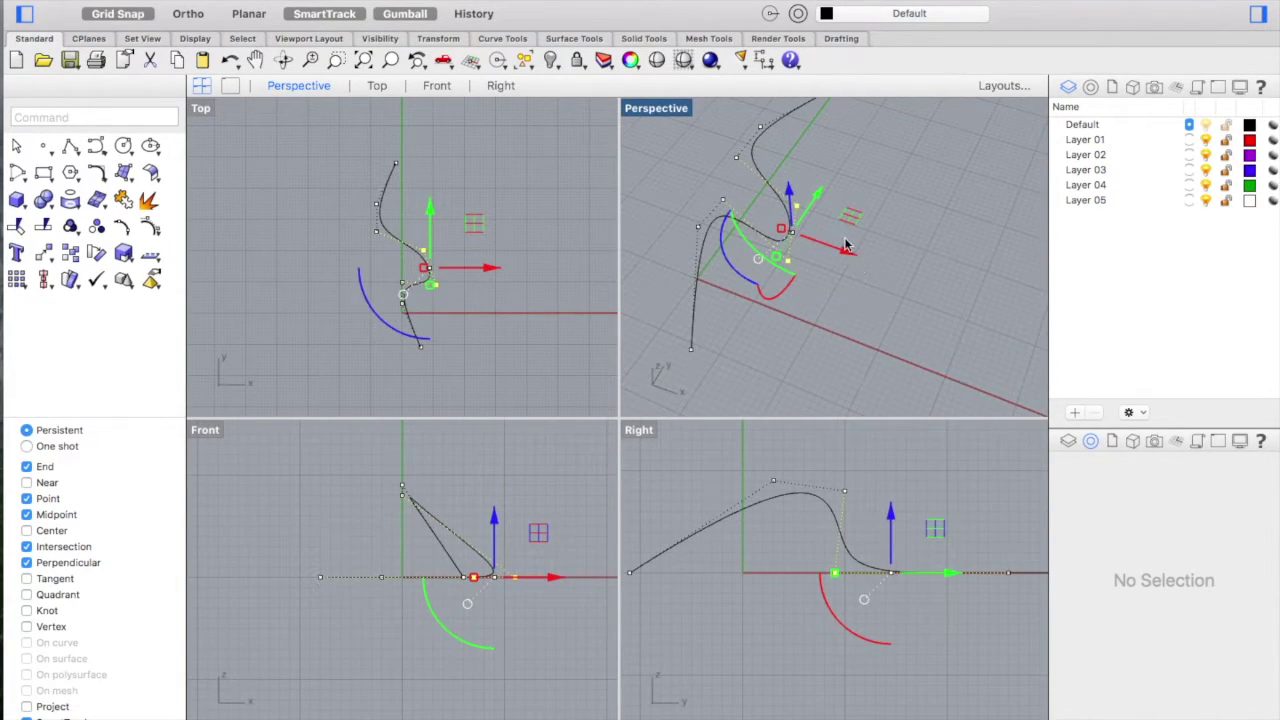
left_click_drag(848, 252, 815, 240)
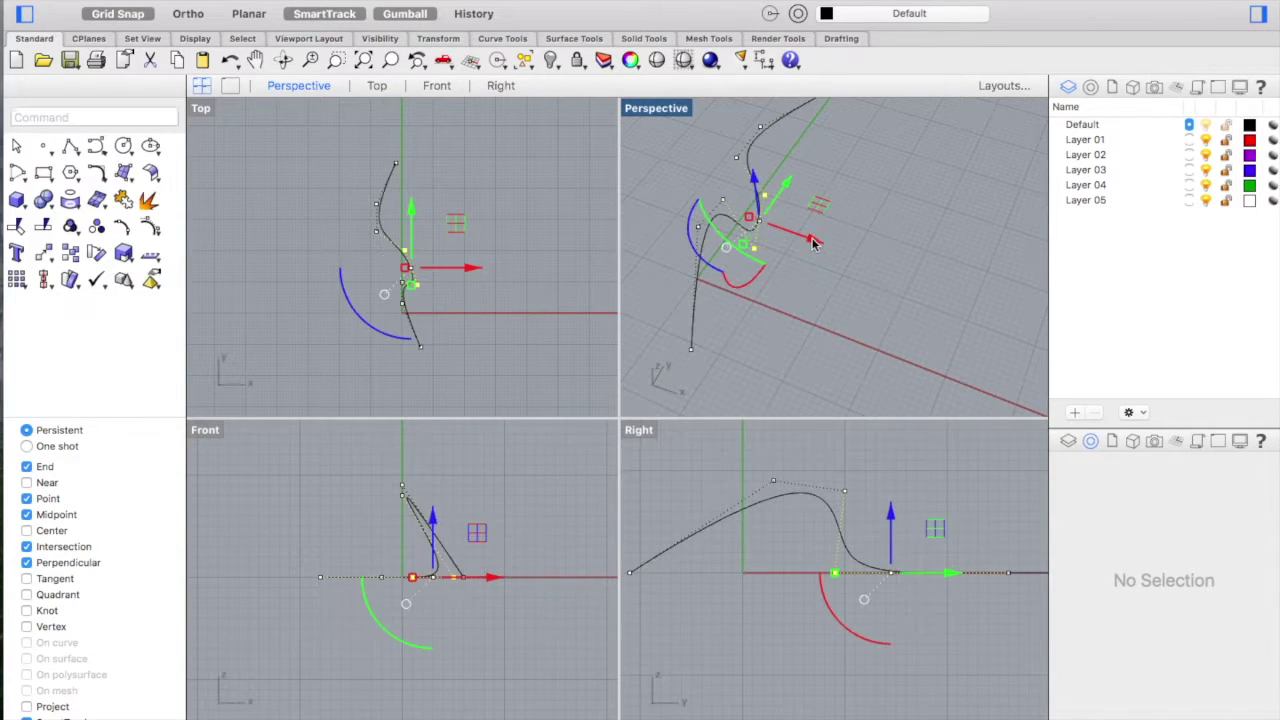
left_click(927, 288)
scroll(927, 288, "down", 10)
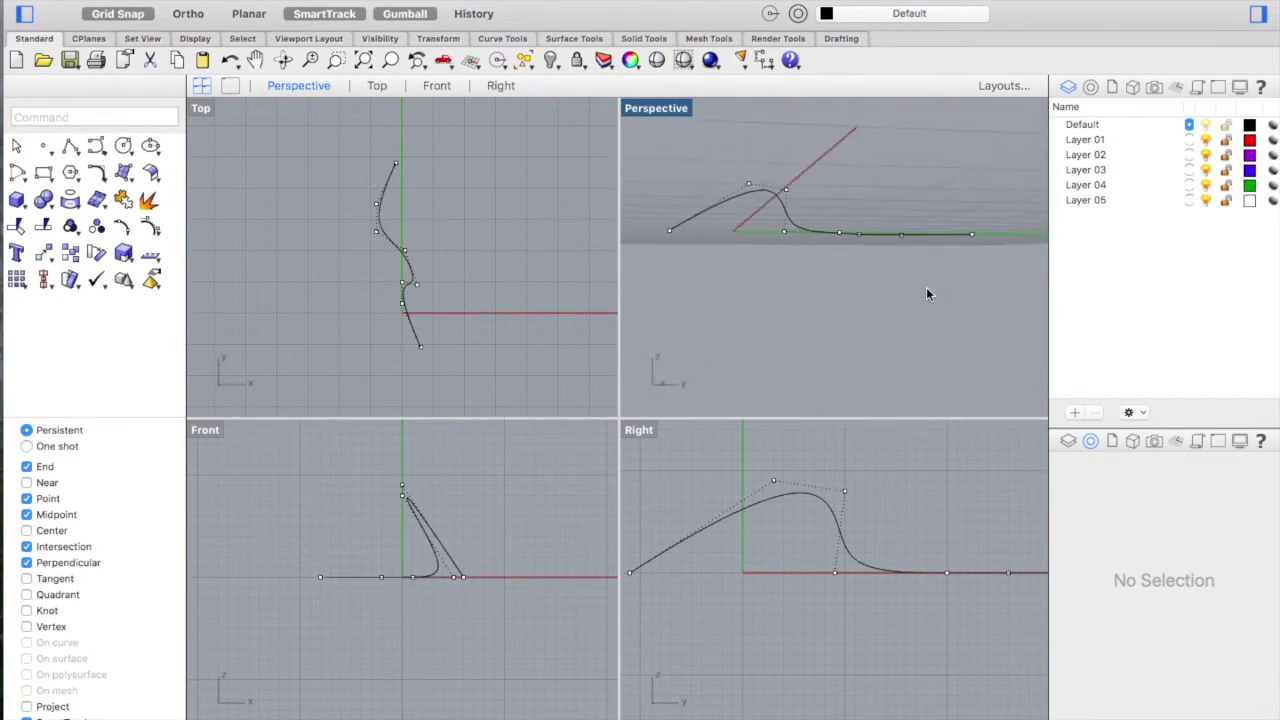
scroll(927, 288, "up", 8)
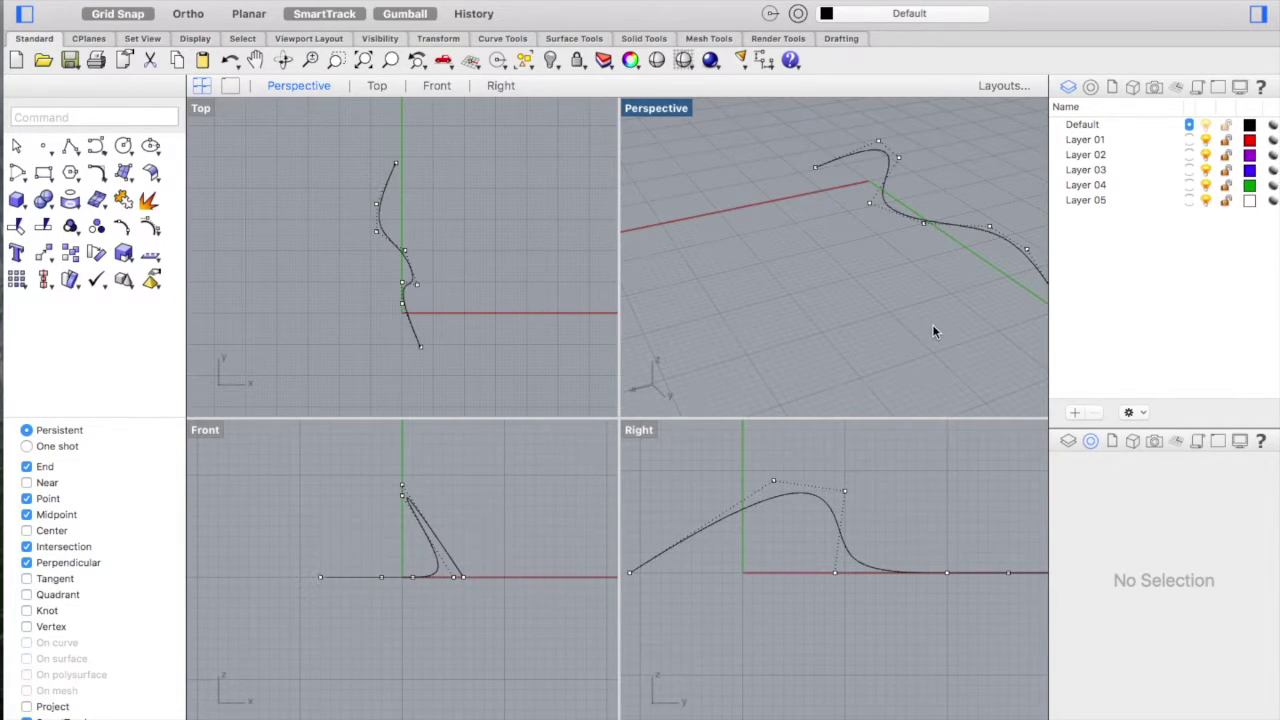
scroll(933, 331, "left", 5)
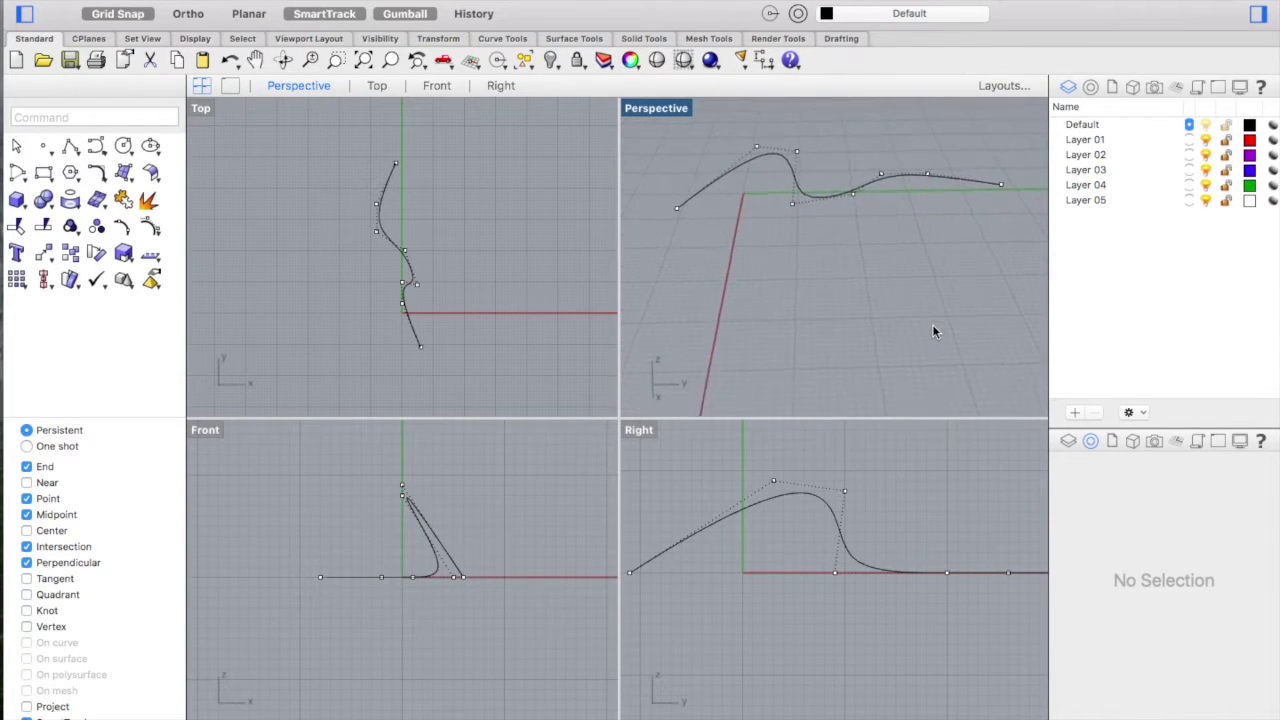
- Move the two raised control points at the curve's hump together in the negative Y direction in the Right view
left_click(845, 494)
left_click_drag(847, 495, 778, 481)
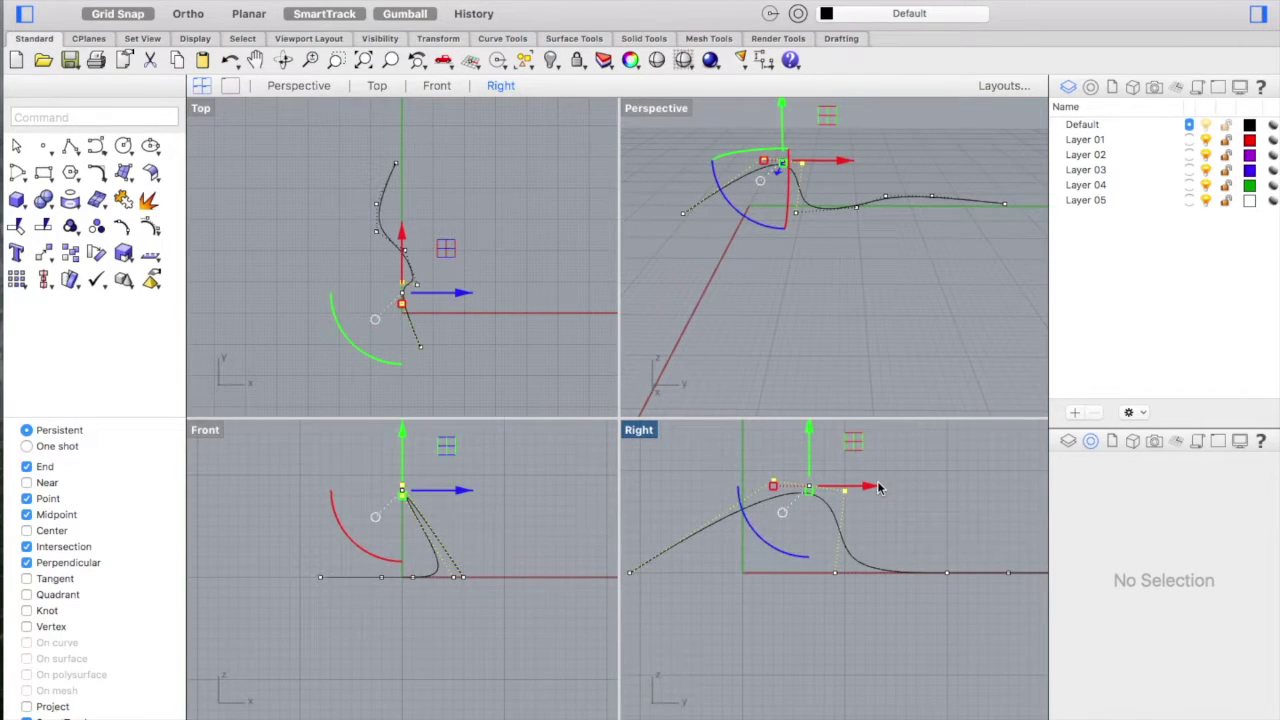
right_click_drag(875, 491, 931, 514)
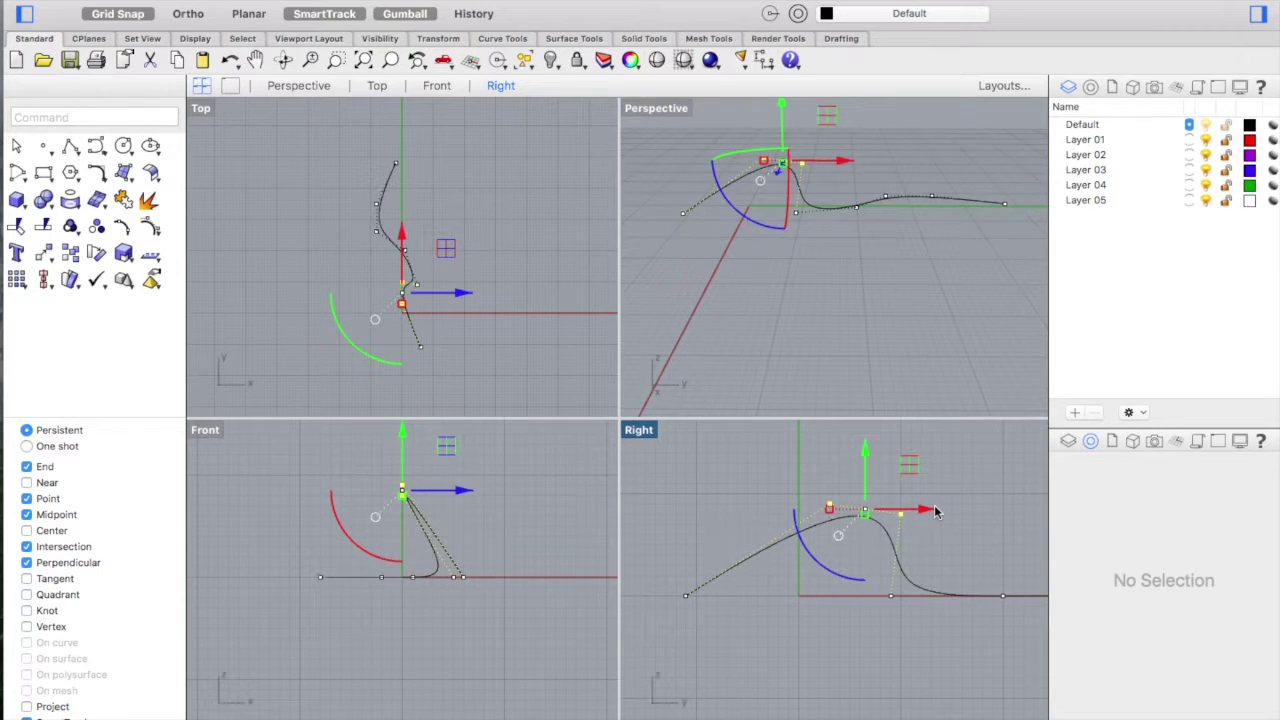
left_click_drag(922, 511, 884, 512)
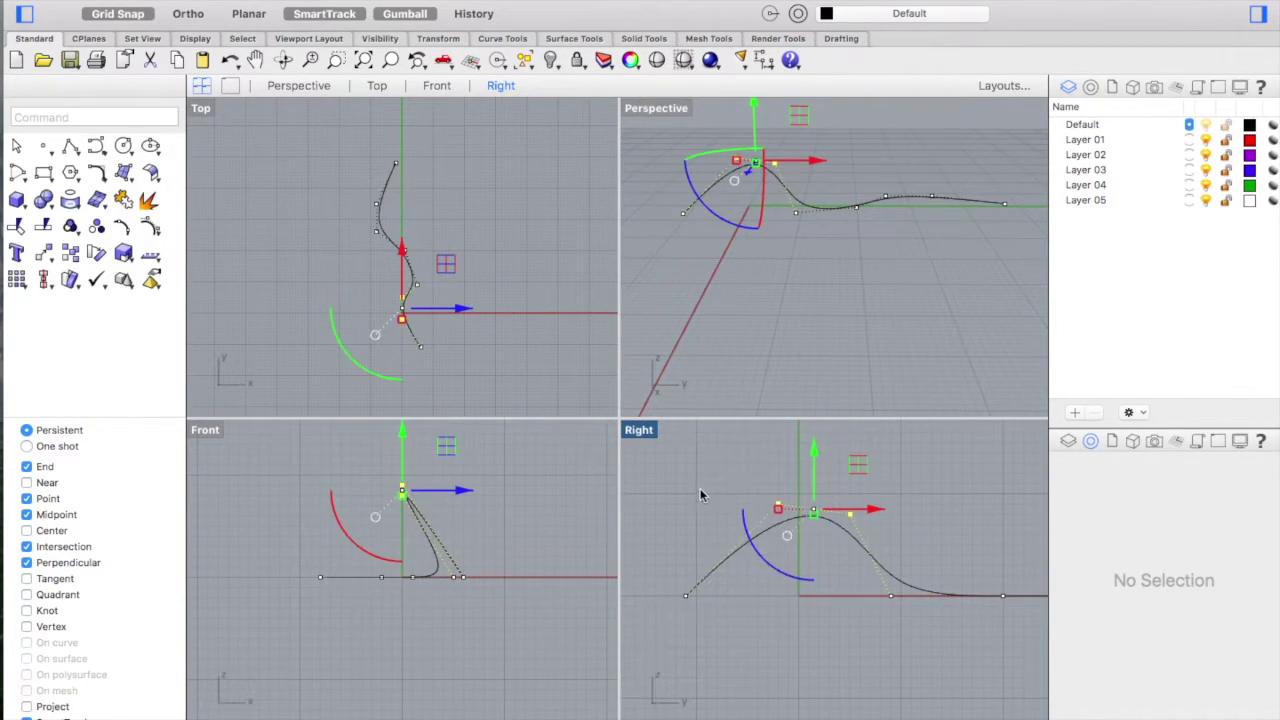
left_click(700, 488)
- Raise the last two control points at the curve's far Y end slightly in Z in the Right view
scroll(860, 455, "right", 5)
scroll(860, 462, "right", 5)
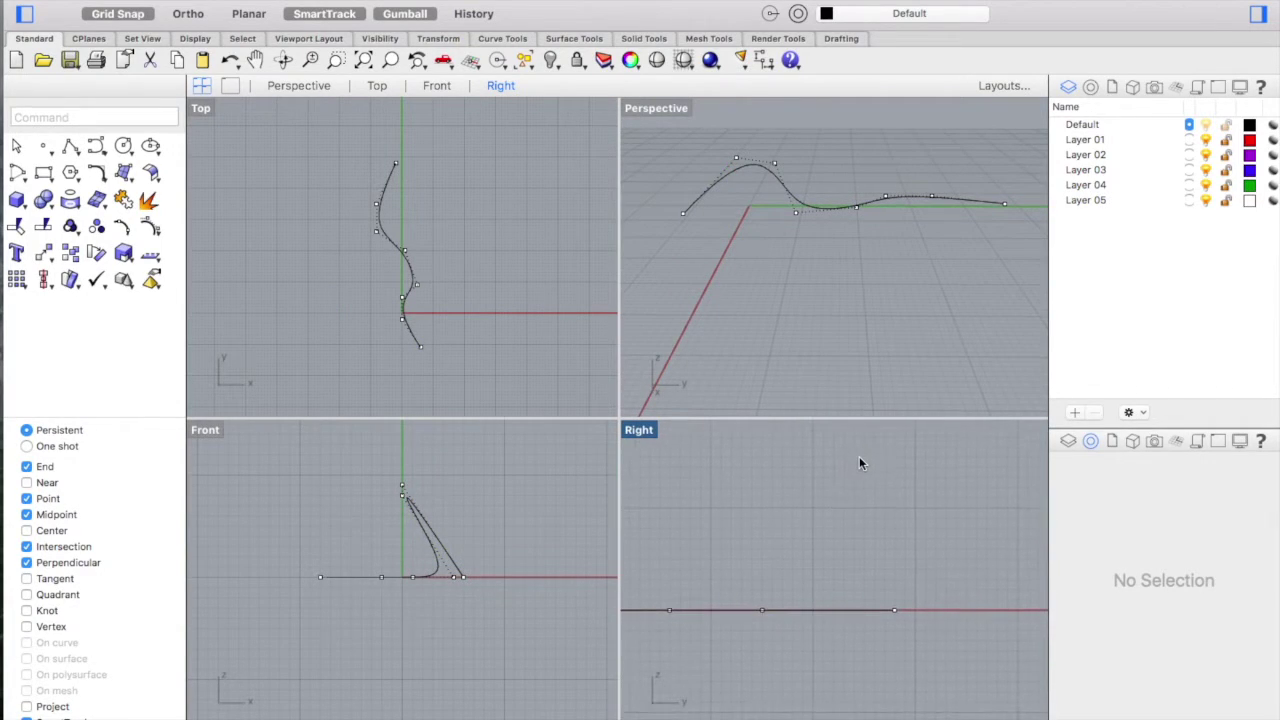
left_click_drag(742, 559, 926, 646)
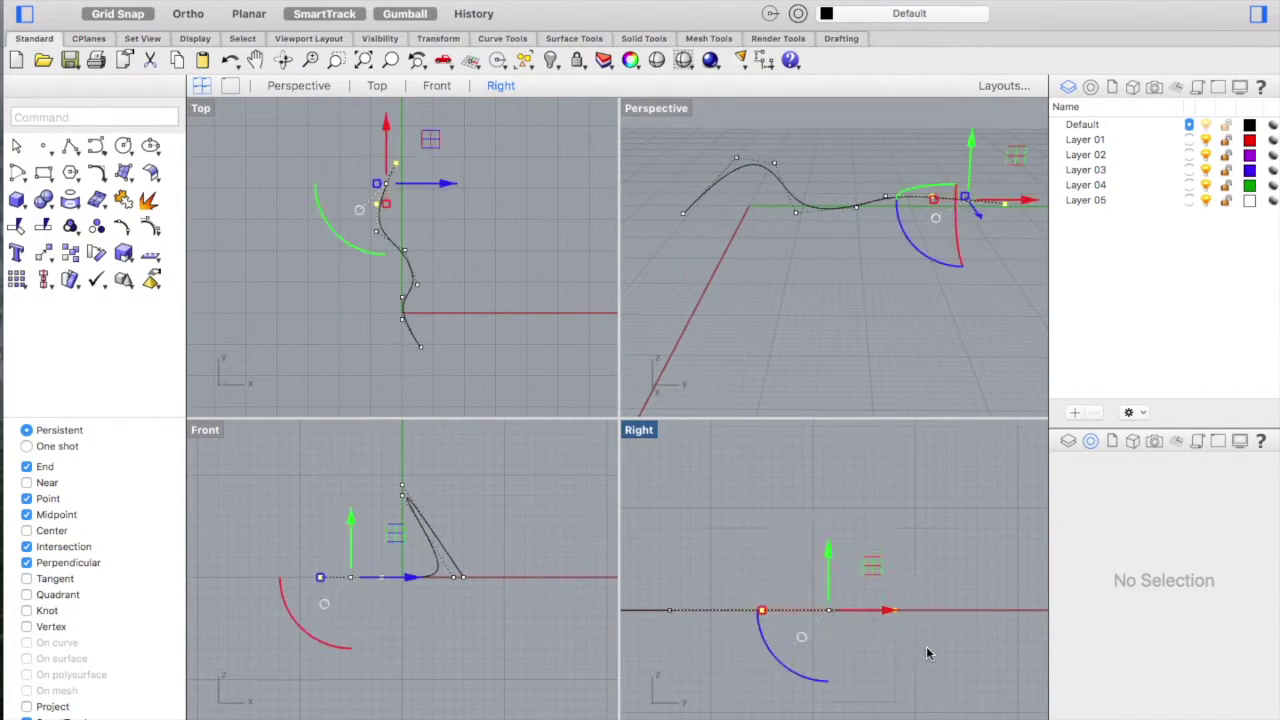
left_click_drag(826, 552, 826, 536)
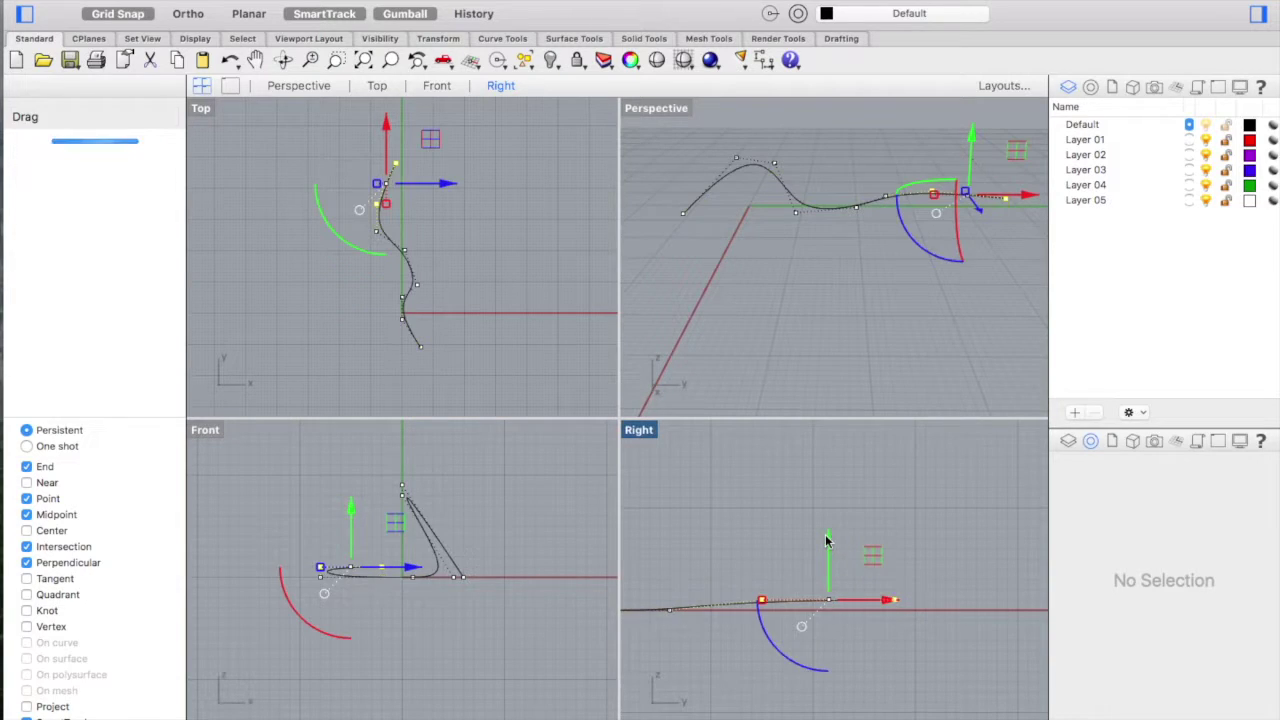
left_click(925, 629)
- Raise only the end control point at the far Y end well above the ground plane
left_click(894, 600)
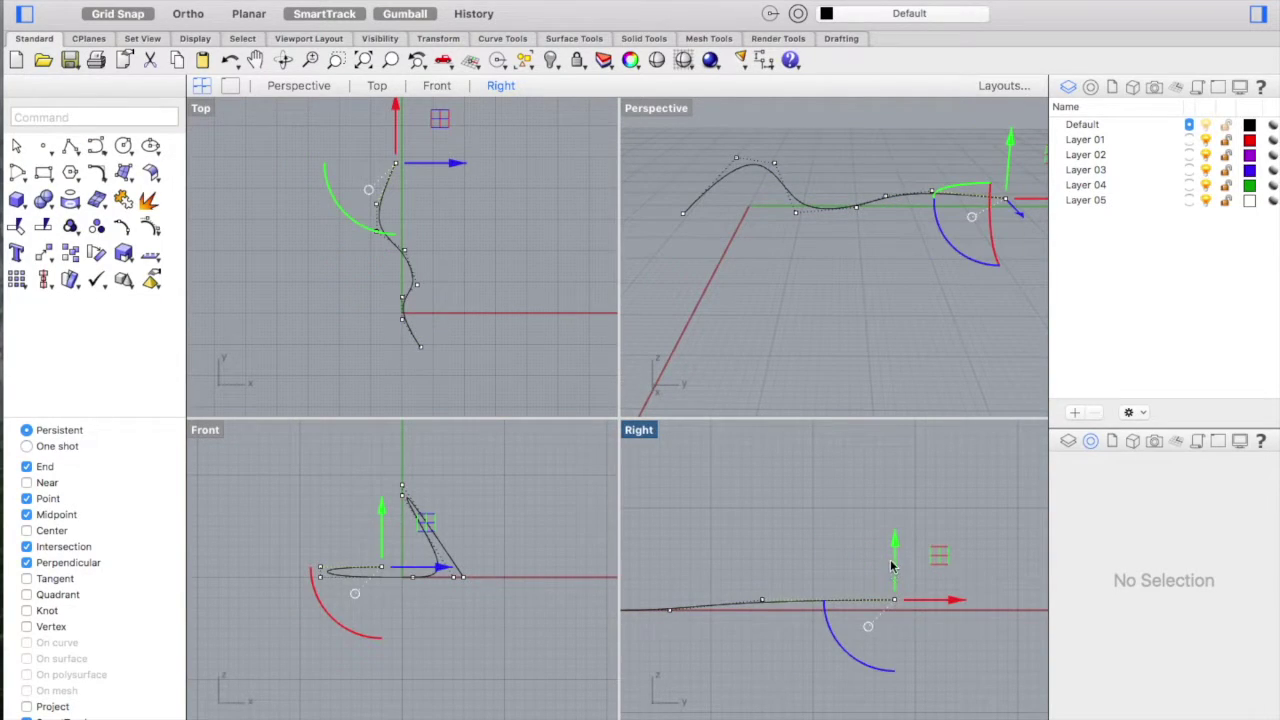
left_click_drag(894, 552, 868, 463)
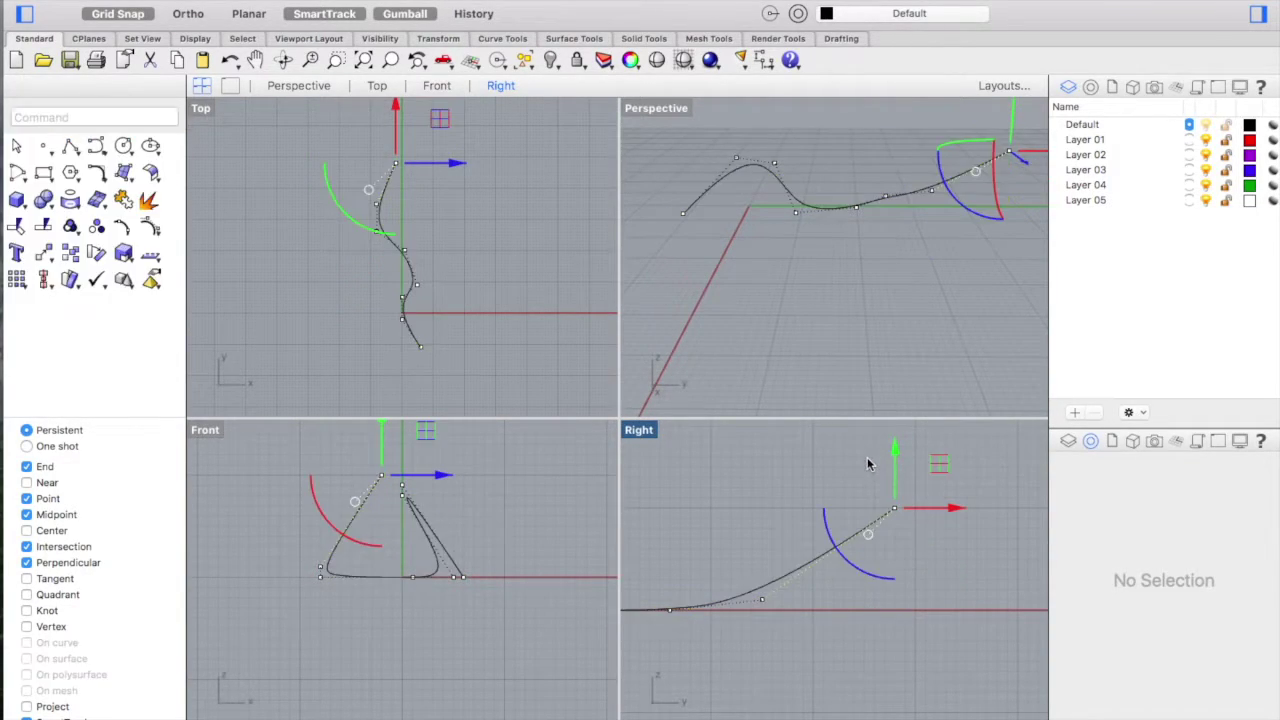
left_click(886, 353)
- Turn off the curve's control points and examine its reshaped form from several sides in the Perspective view
right_click_drag(886, 353, 886, 353)
scroll(885, 346, "left", 10)
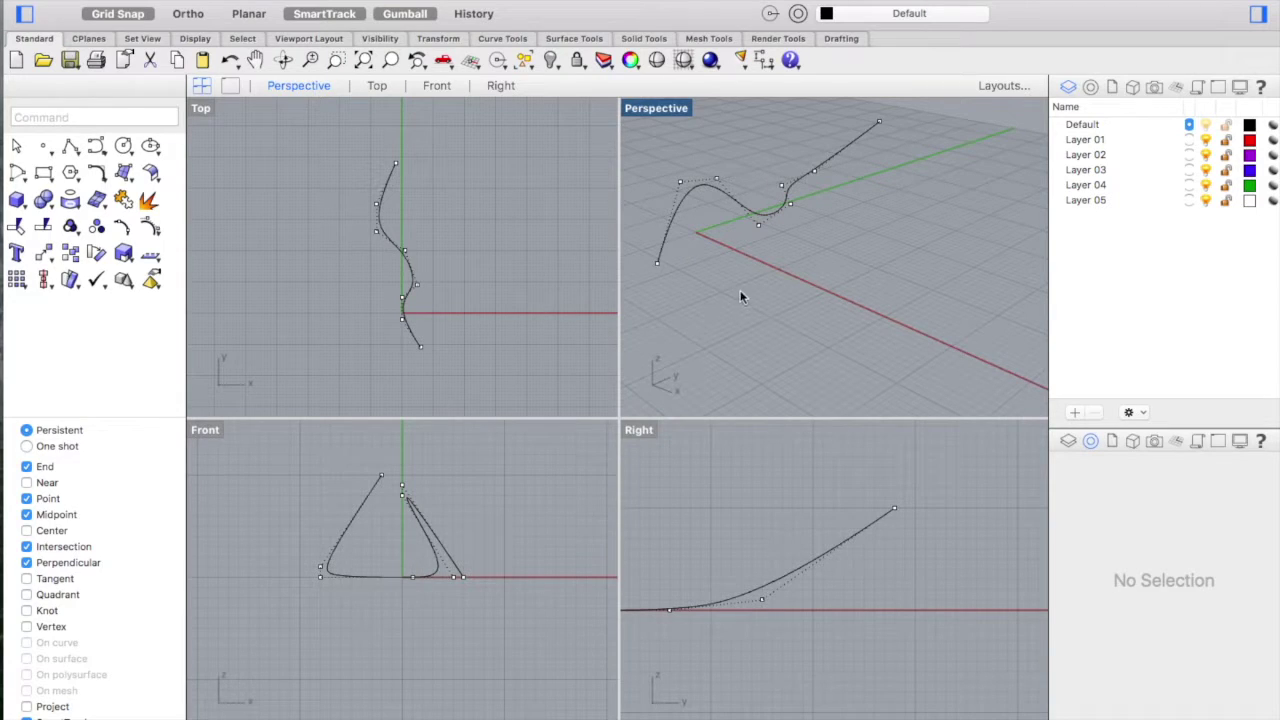
key("Escape")
scroll(775, 283, "left", 8)
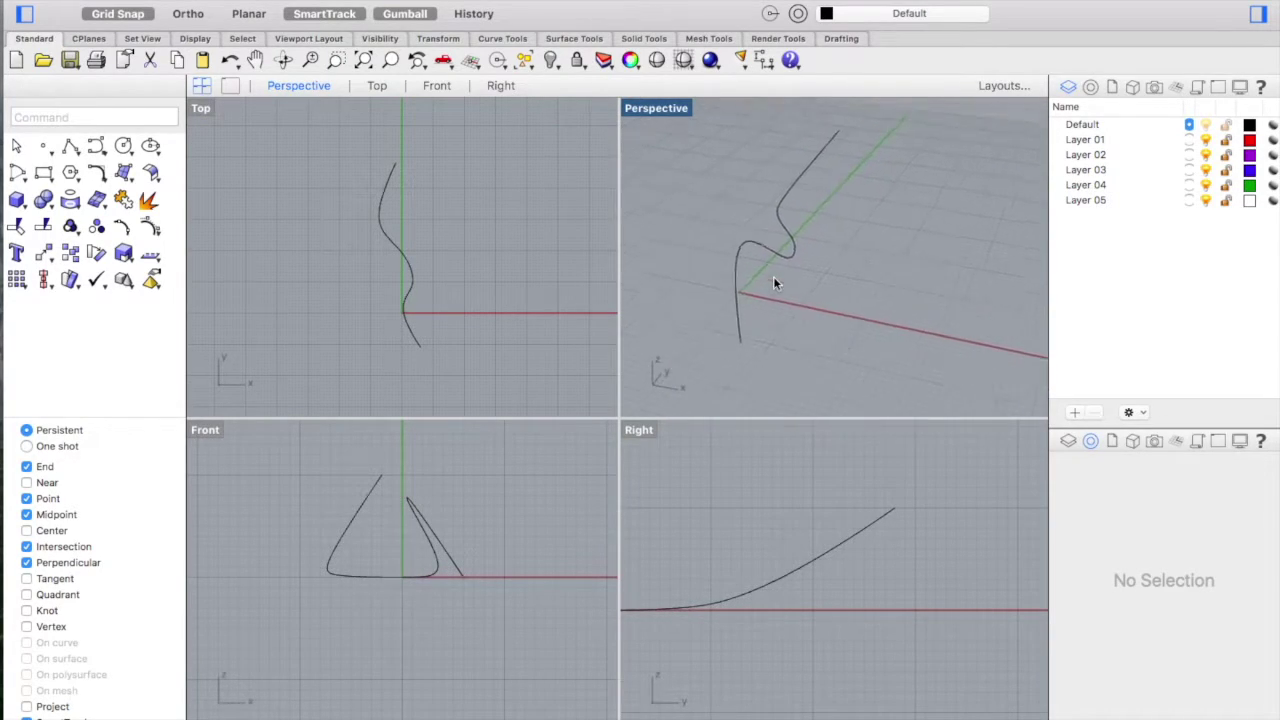
scroll(773, 283, "left", 10)
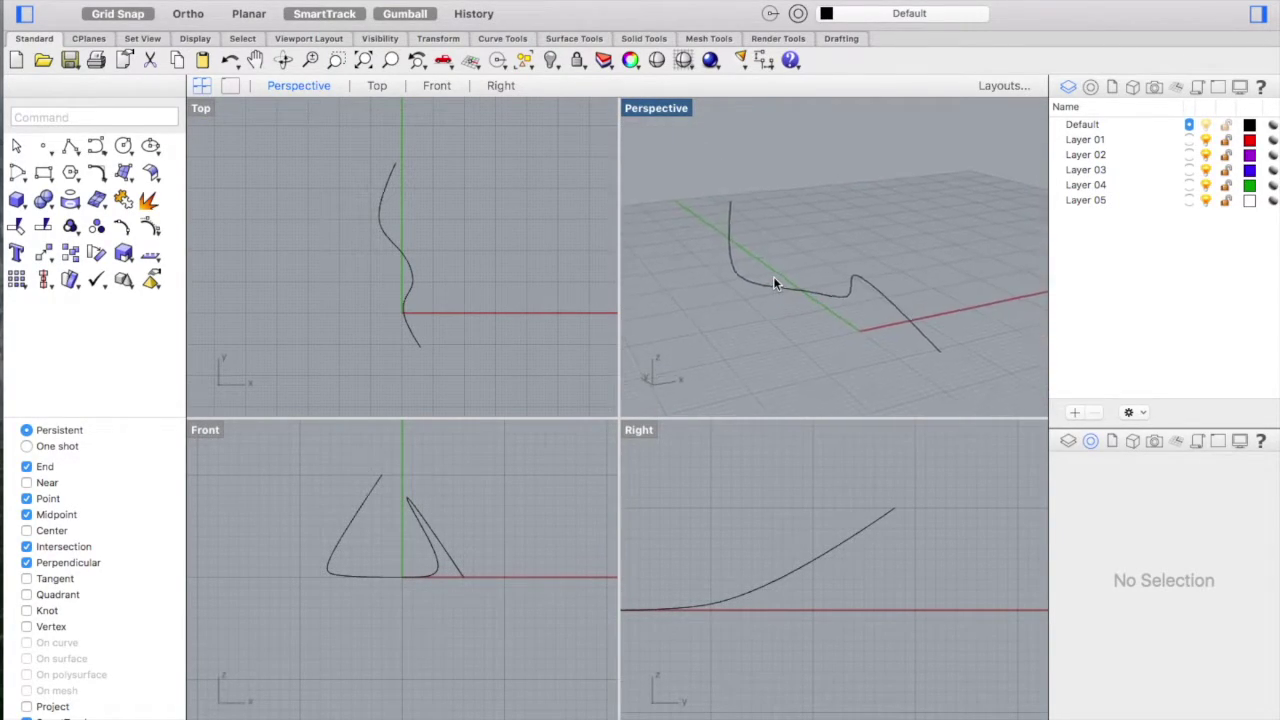
scroll(773, 283, "left", 8)
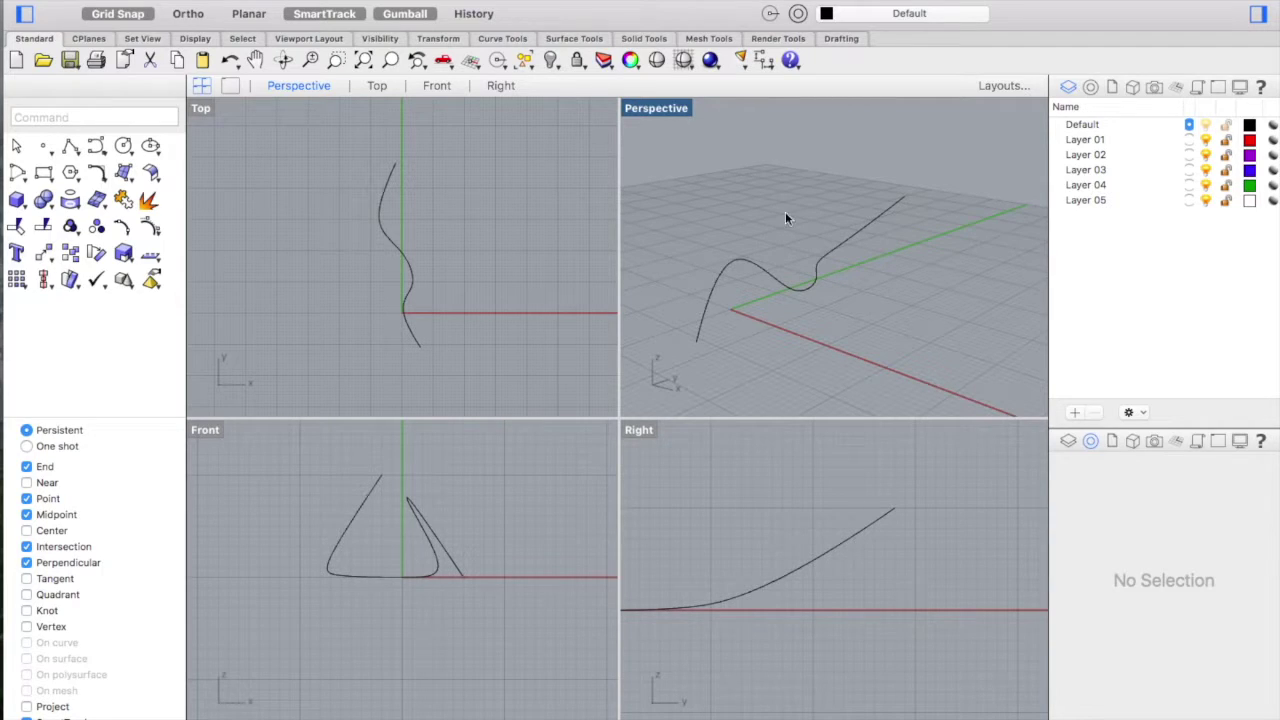
- Extrude the free-form curve straight upward in Z into an open, wall-like surface
left_click(325, 2)
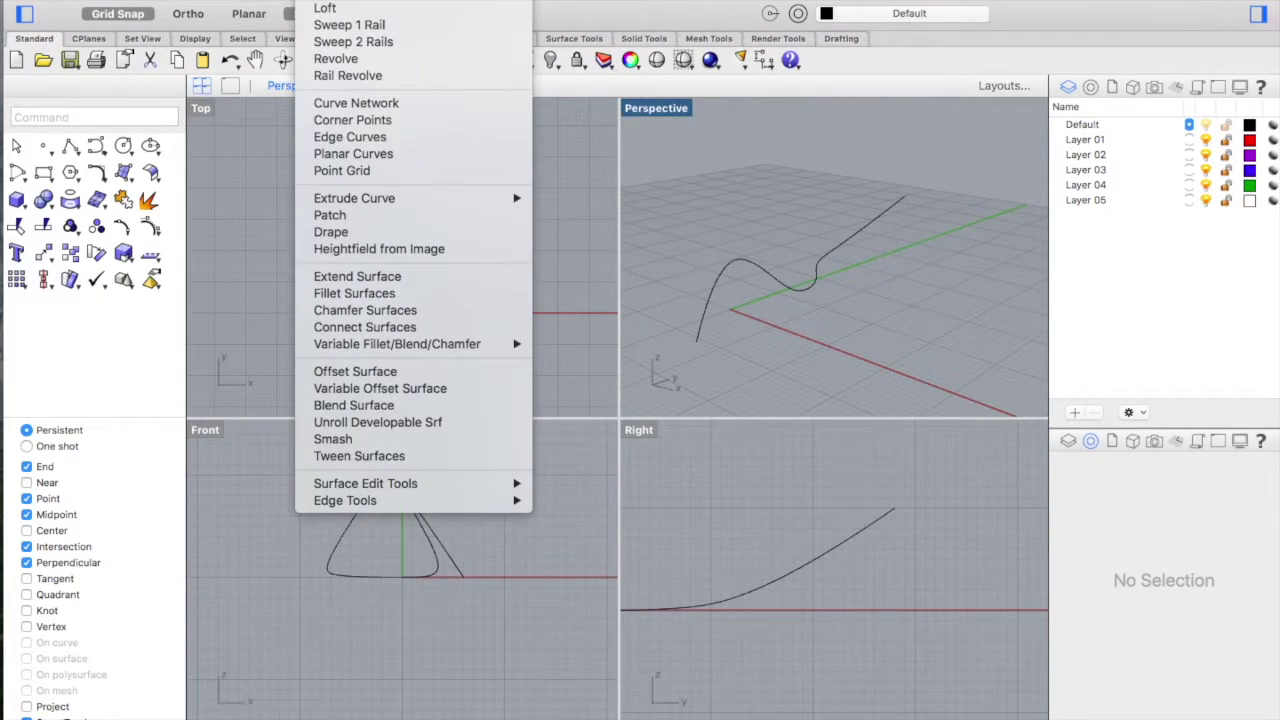
mouse_move(389, 199)
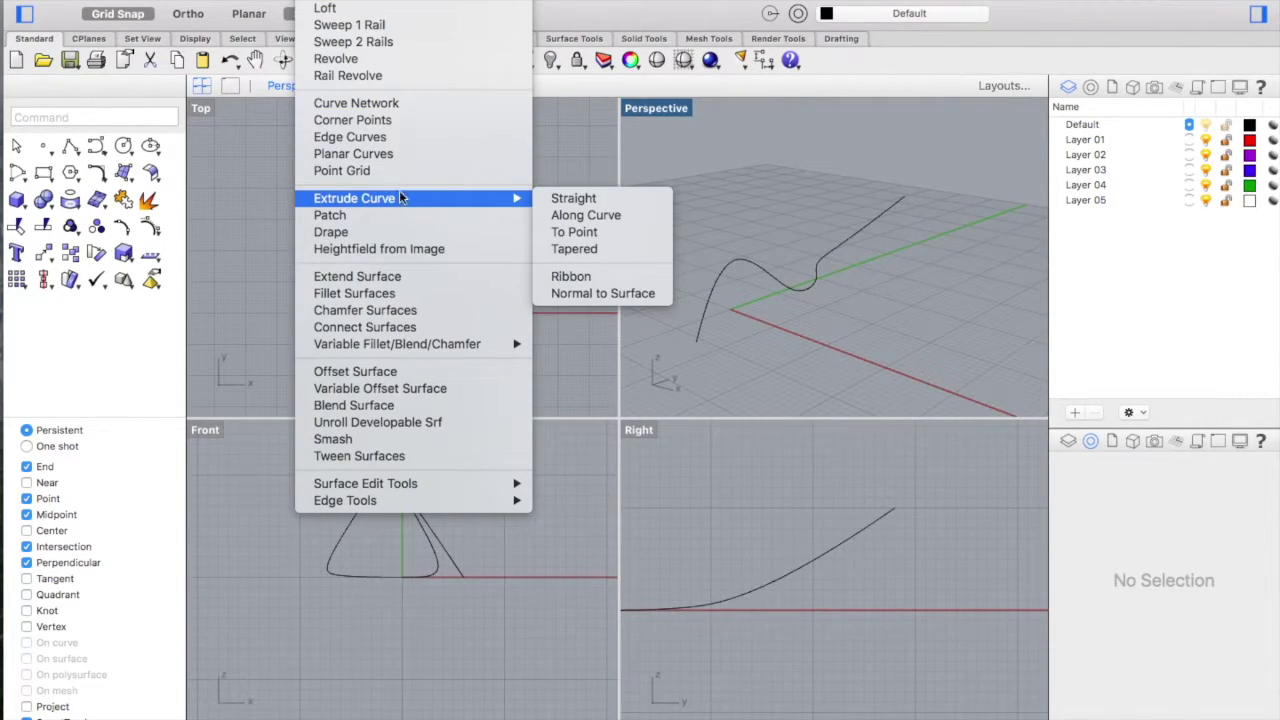
left_click(563, 197)
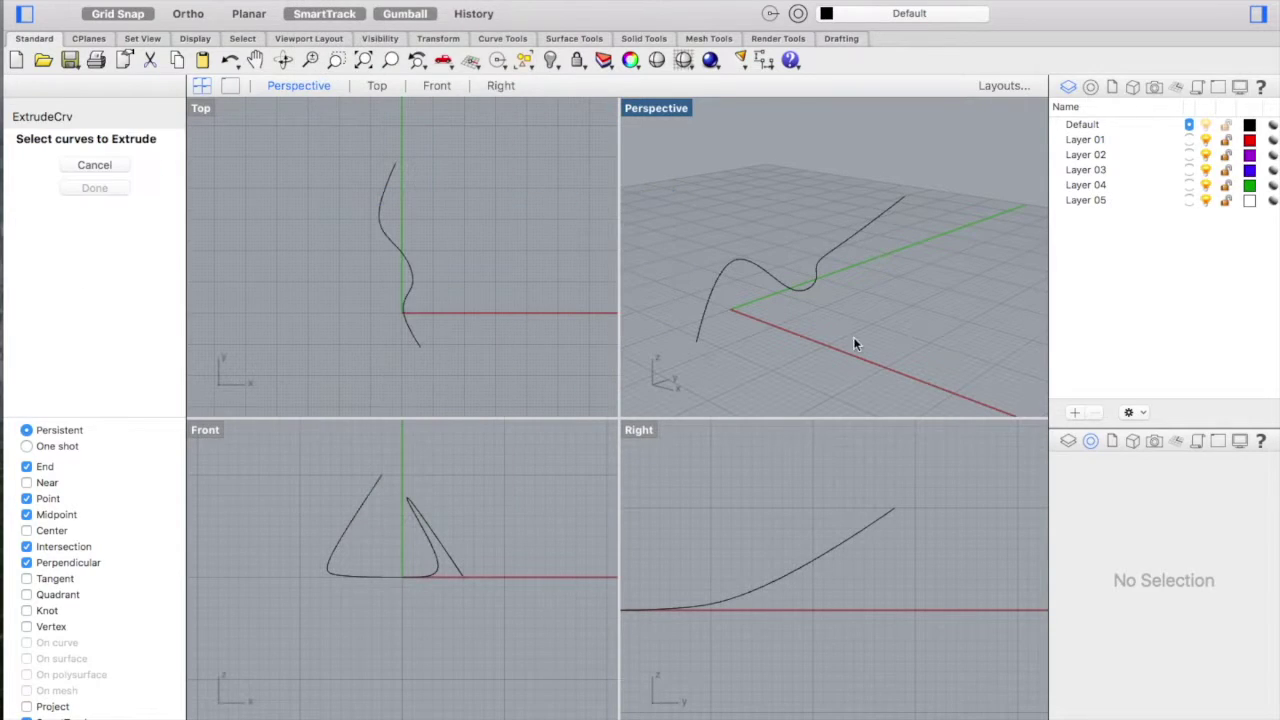
left_click(760, 270)
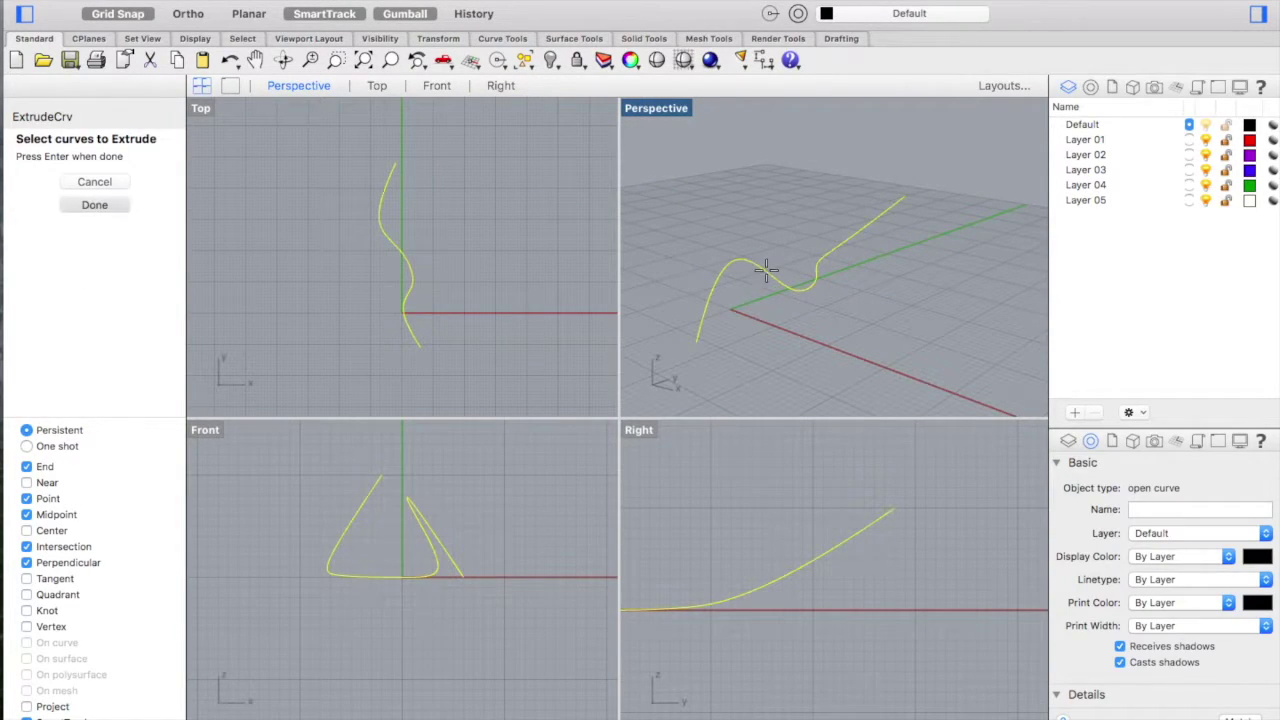
key("Return")
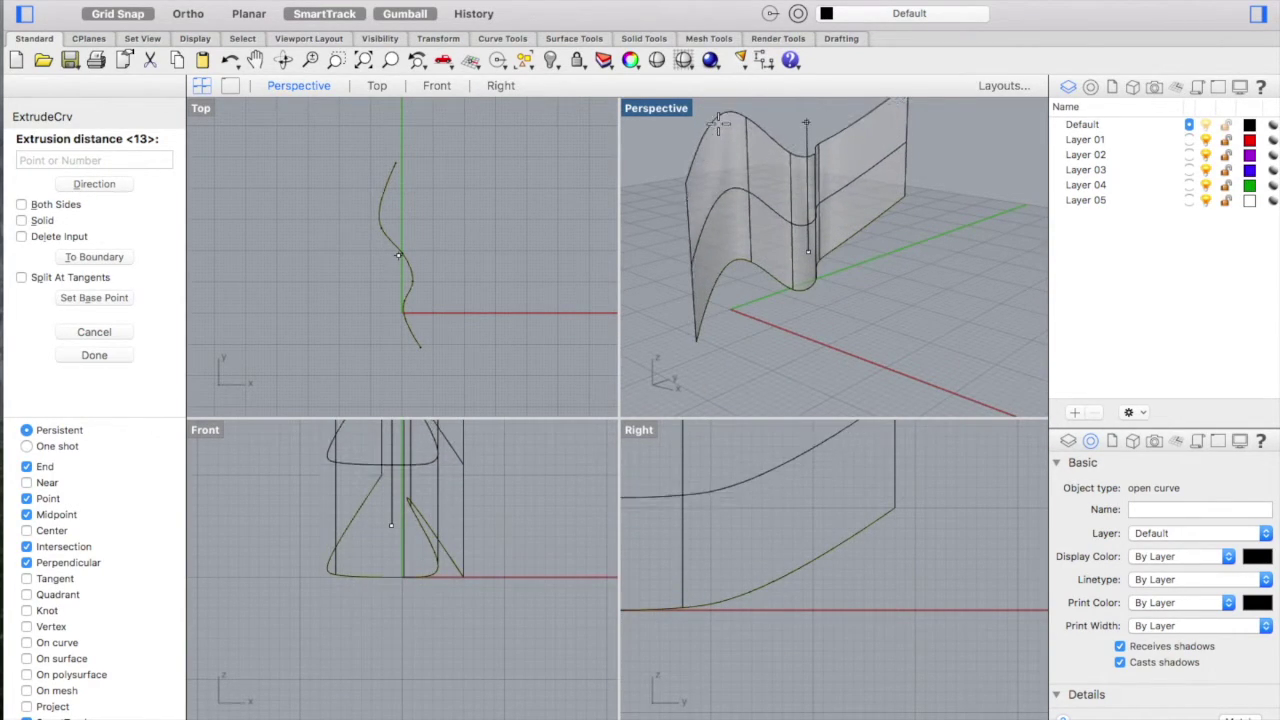
left_click(720, 126)
- Examine the extruded wavy surface from several sides in the Perspective view
scroll(923, 300, "left", 5)
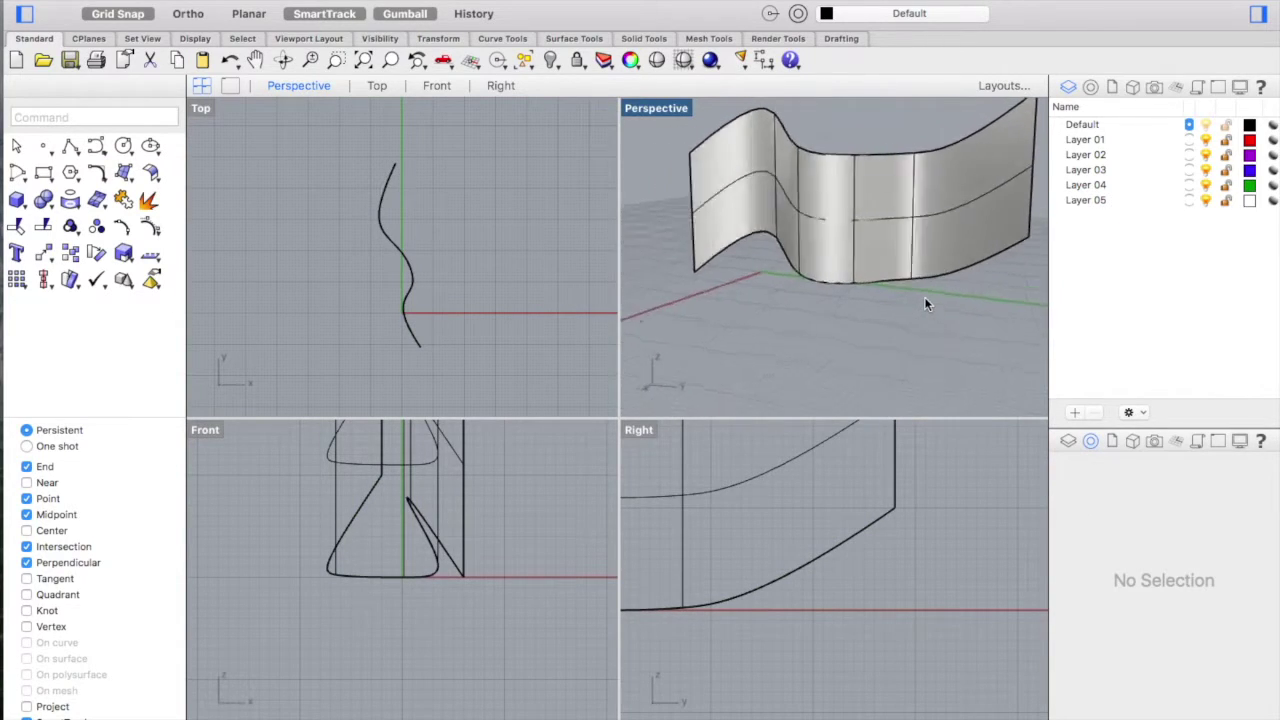
scroll(926, 304, "left", 10)
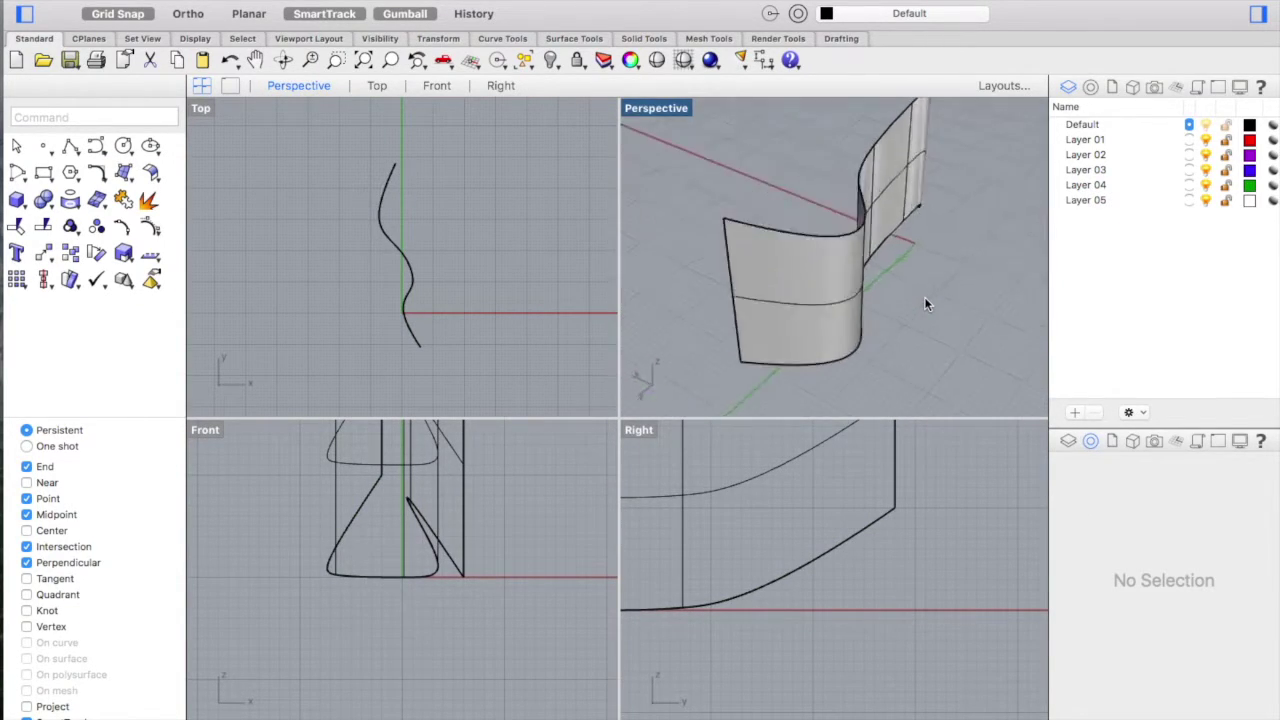
scroll(926, 304, "left", 10)
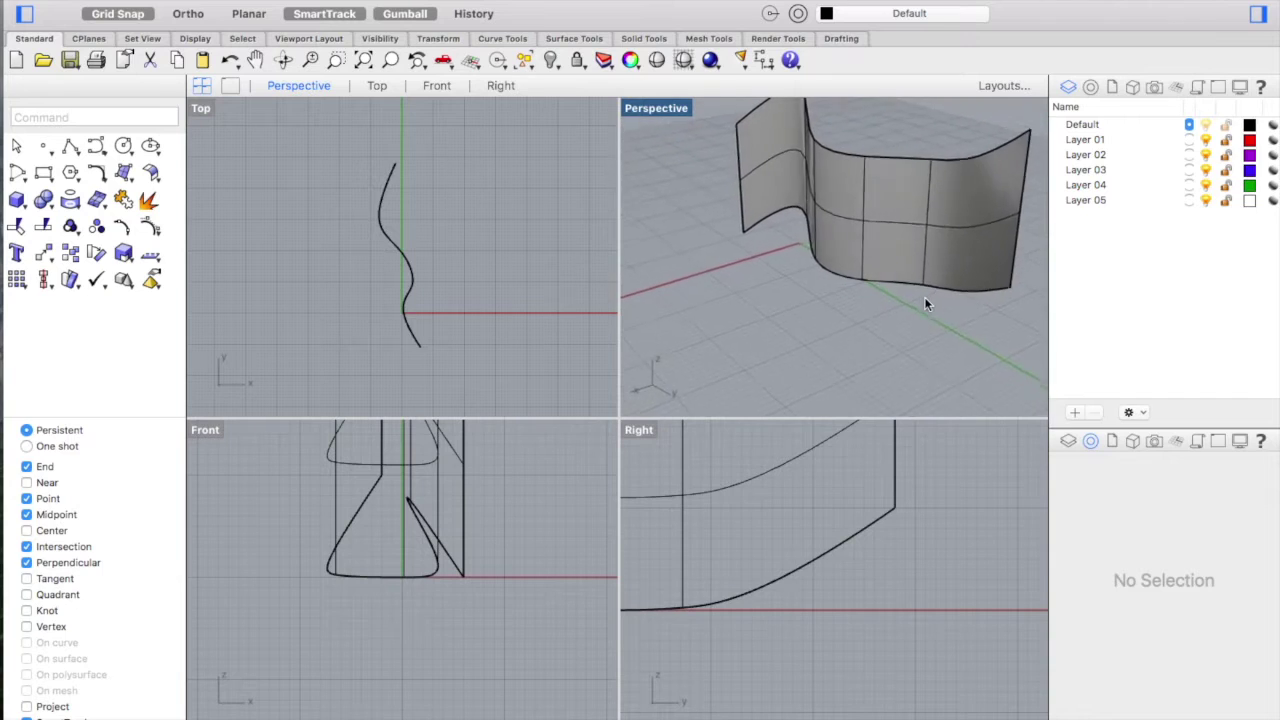
scroll(926, 304, "left", 3)
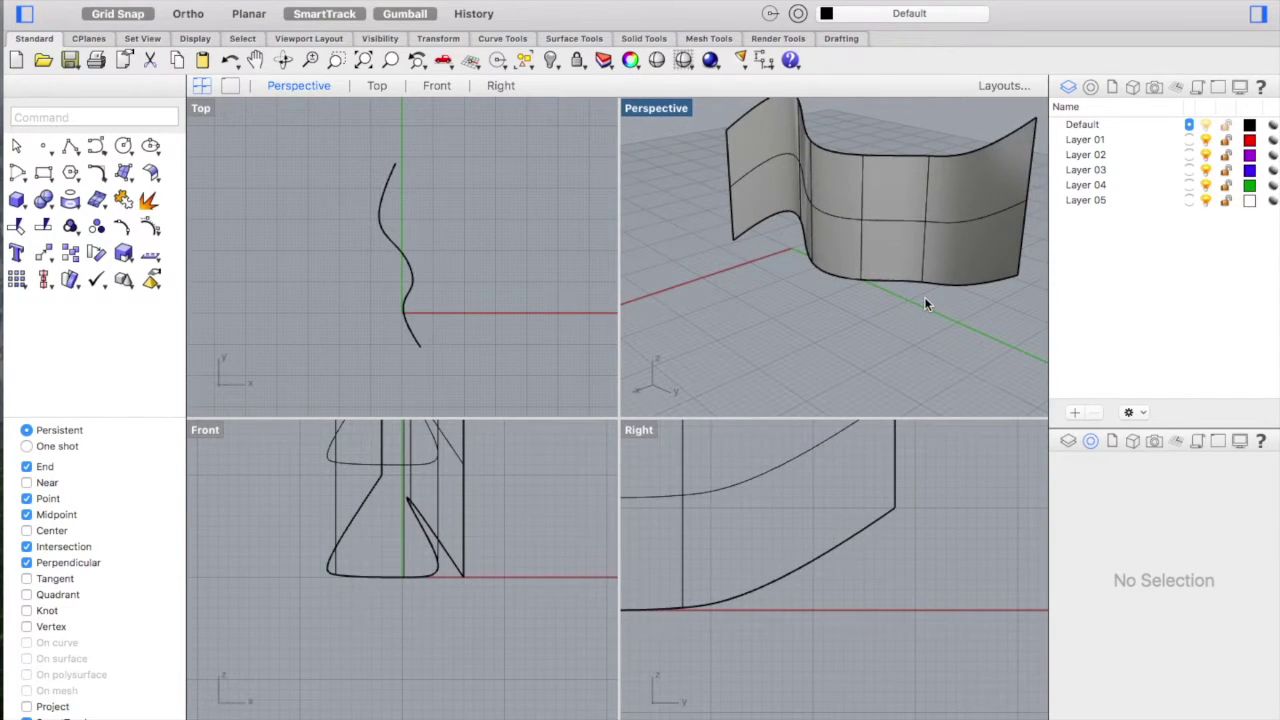
scroll(926, 304, "left", 10)
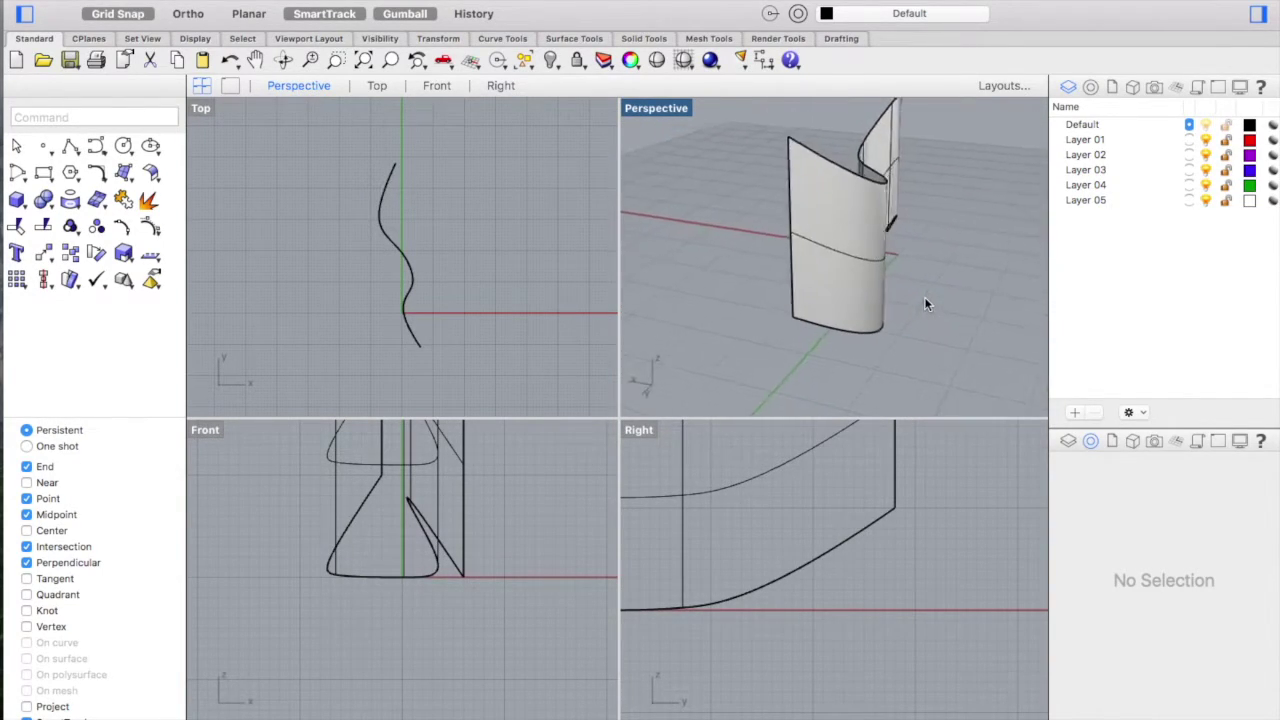
scroll(926, 304, "left", 8)
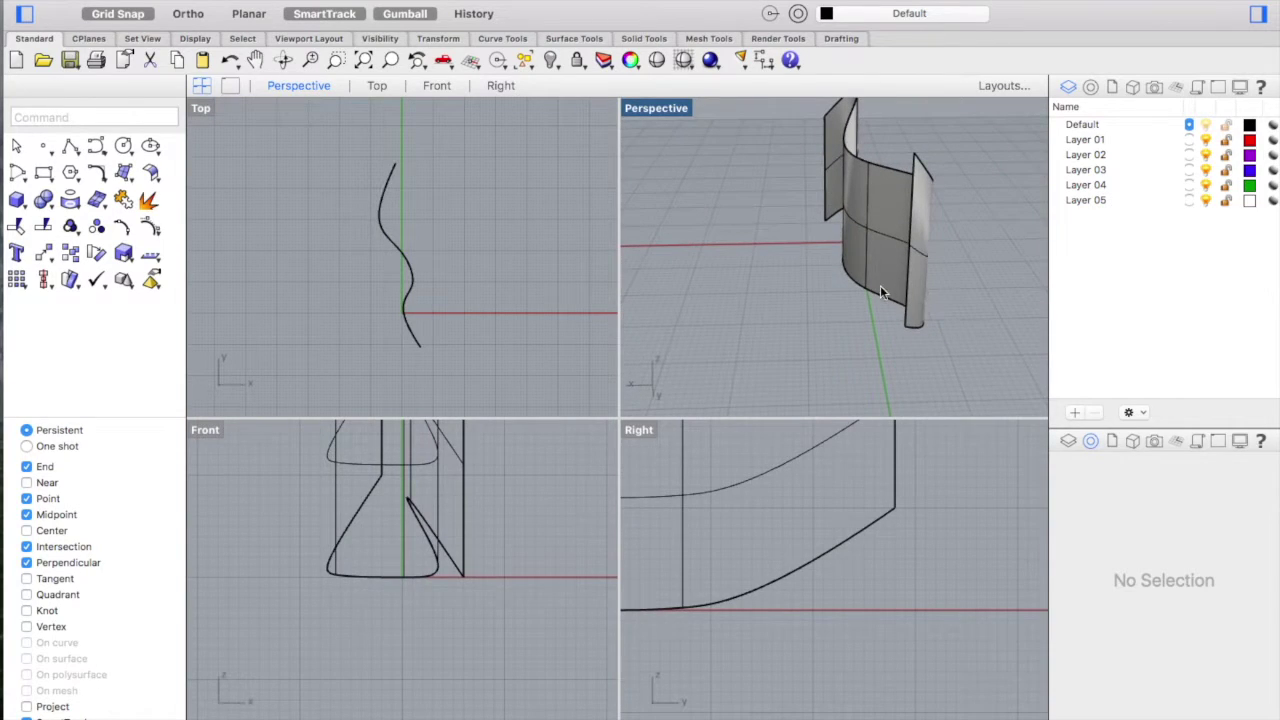
- Try scaling the extruded surface slightly in the Z direction with the gumball, and undo the change
left_click(889, 223)
scroll(936, 262, "left", 8)
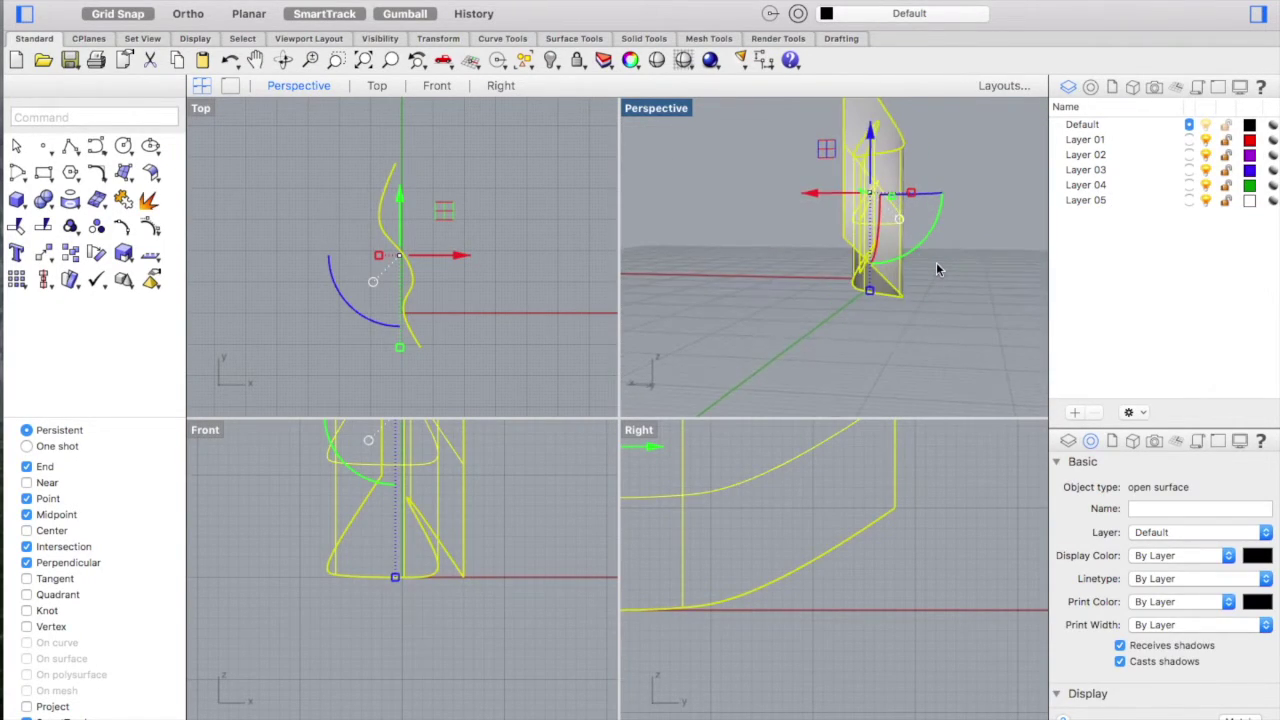
scroll(936, 262, "left", 3)
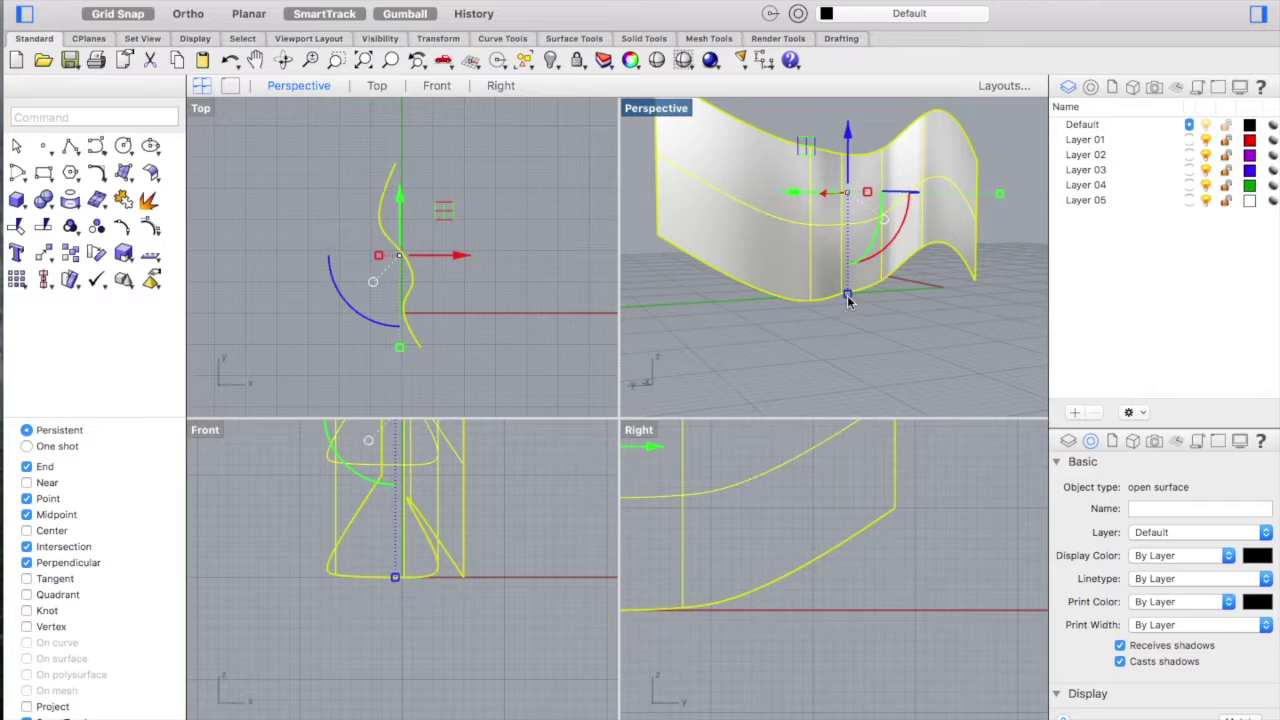
scroll(850, 305, "left", 10)
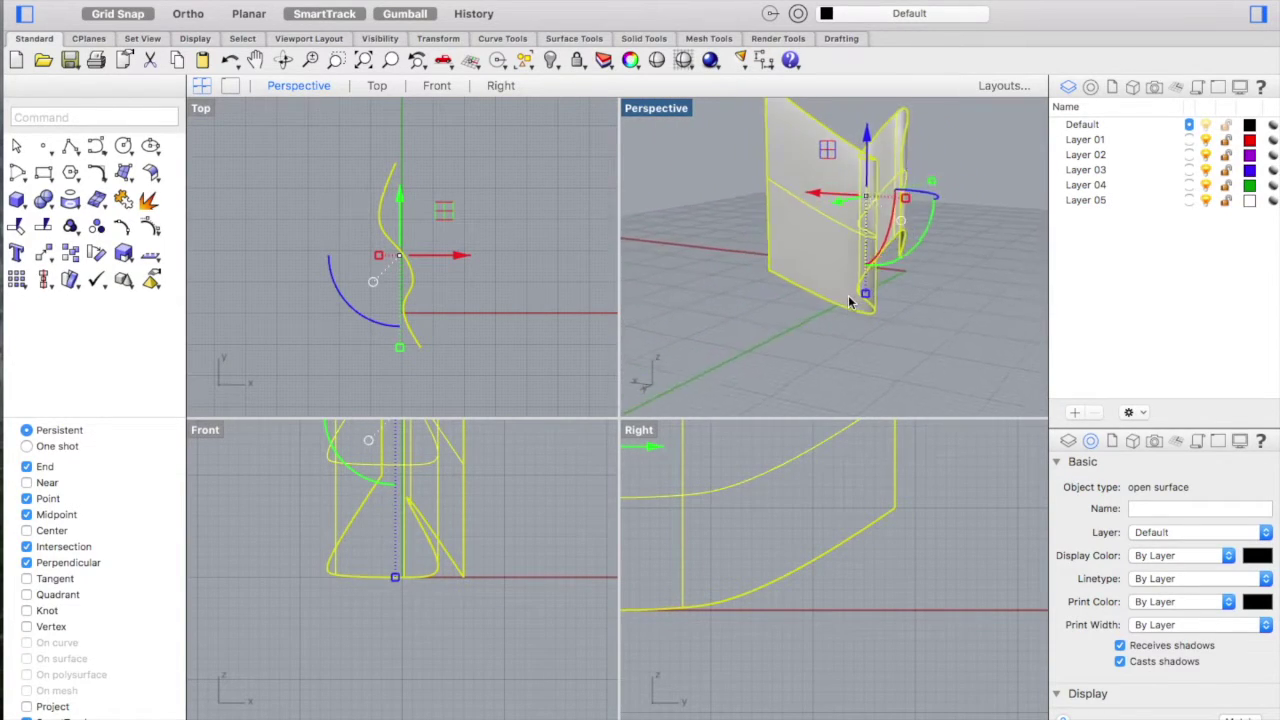
scroll(849, 299, "left", 3)
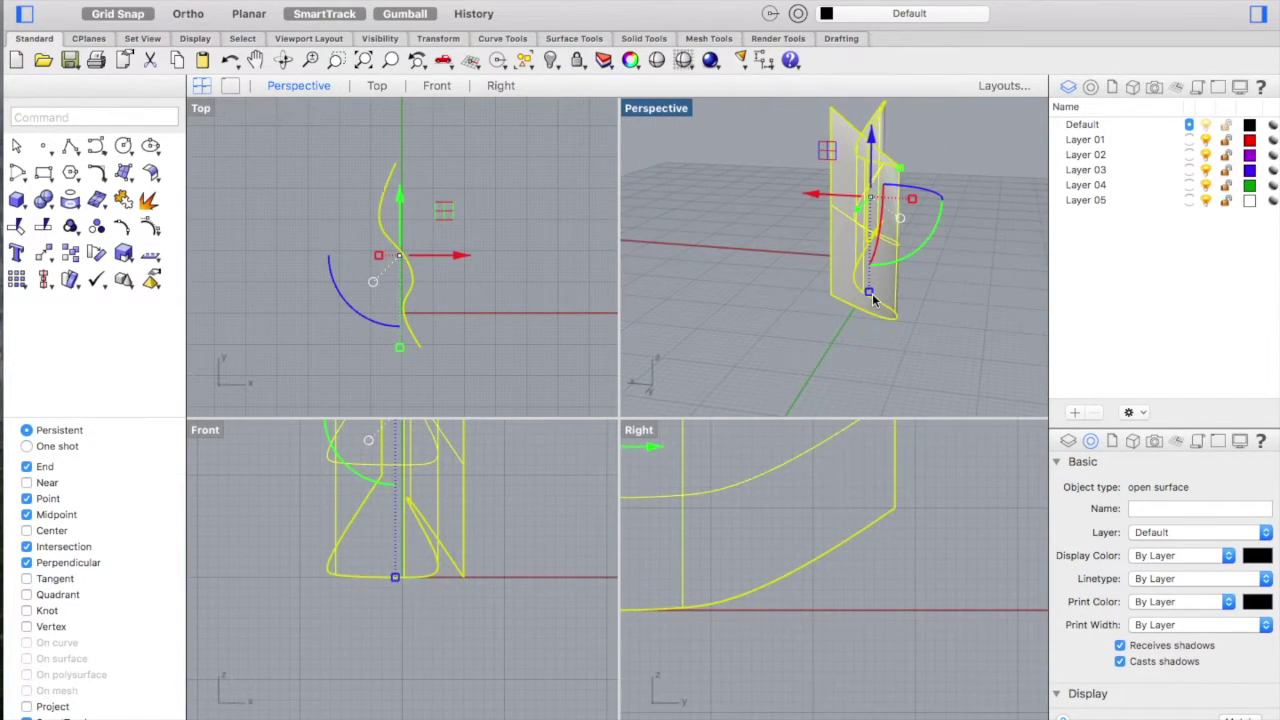
scroll(893, 250, "left", 5)
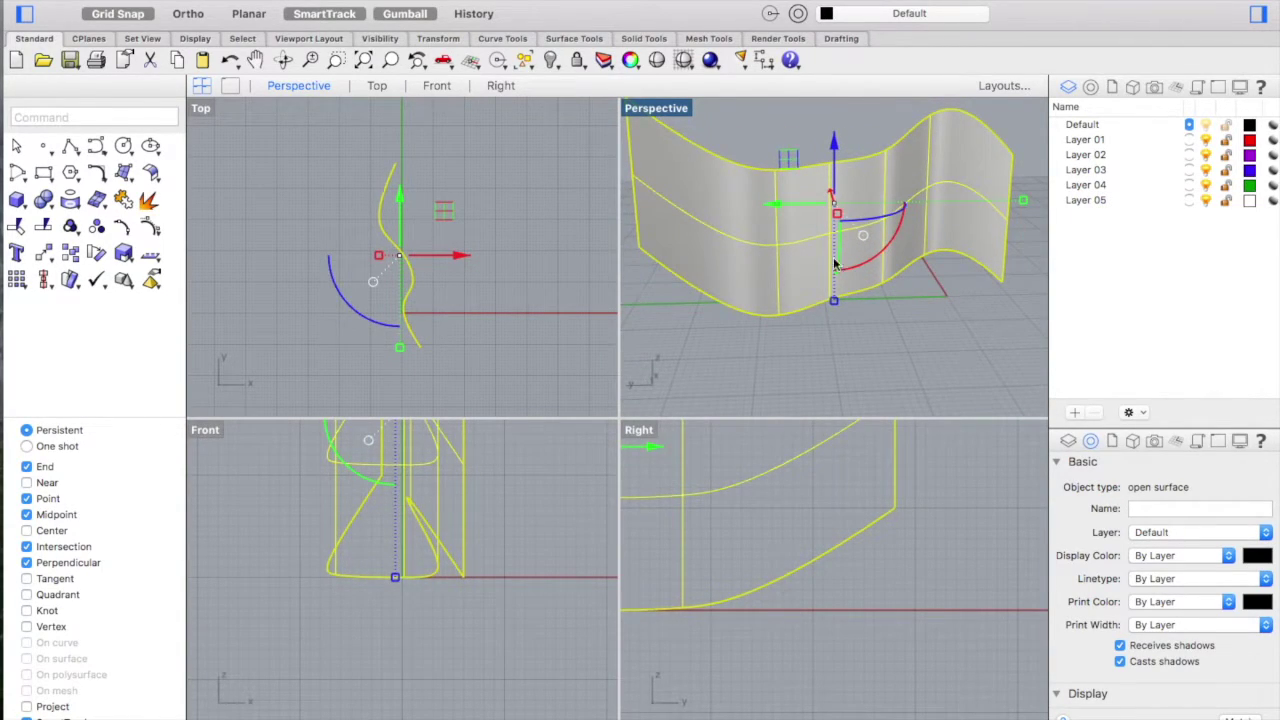
mouse_move(834, 303)
left_mouse_down()
mouse_move(834, 251)
mouse_move(832, 300)
left_mouse_up()
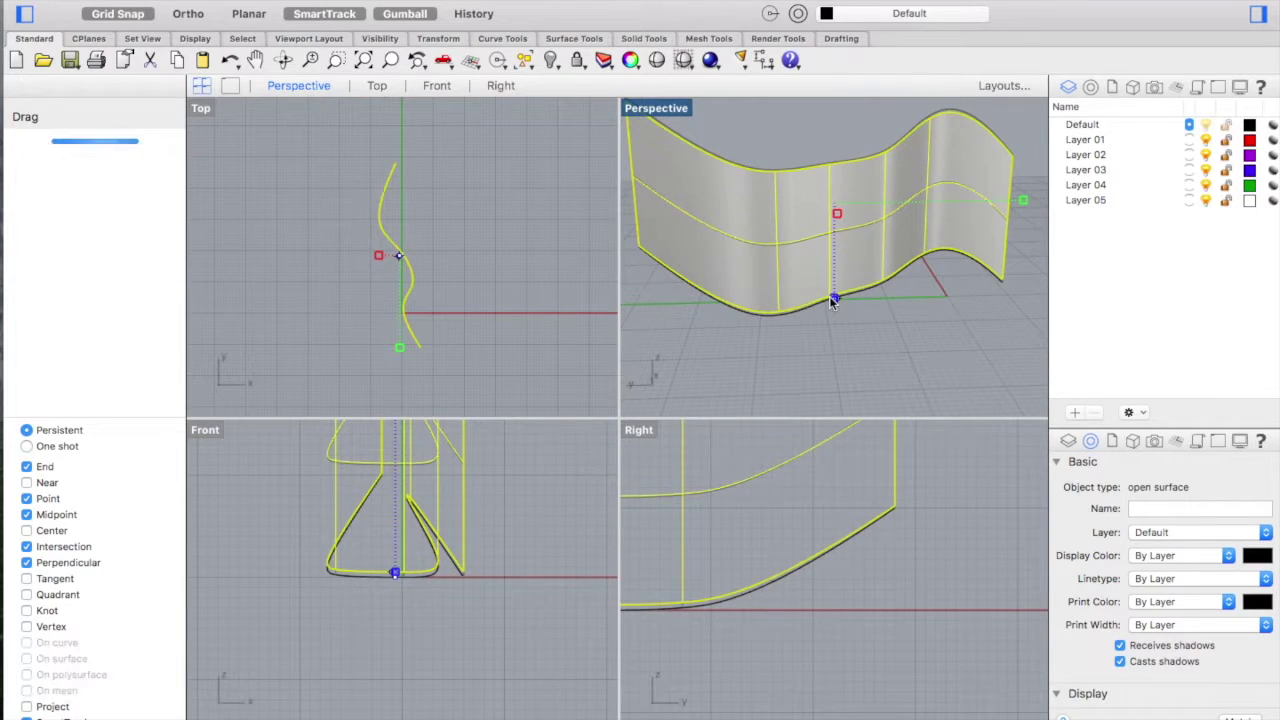
key("super+z")
- Try shrinking the surface along the Y direction with the gumball, undo the change and deselect the surface
mouse_move(1020, 201)
left_mouse_down("shift")
mouse_move(885, 205)
mouse_move(997, 212)
left_mouse_up("shift")
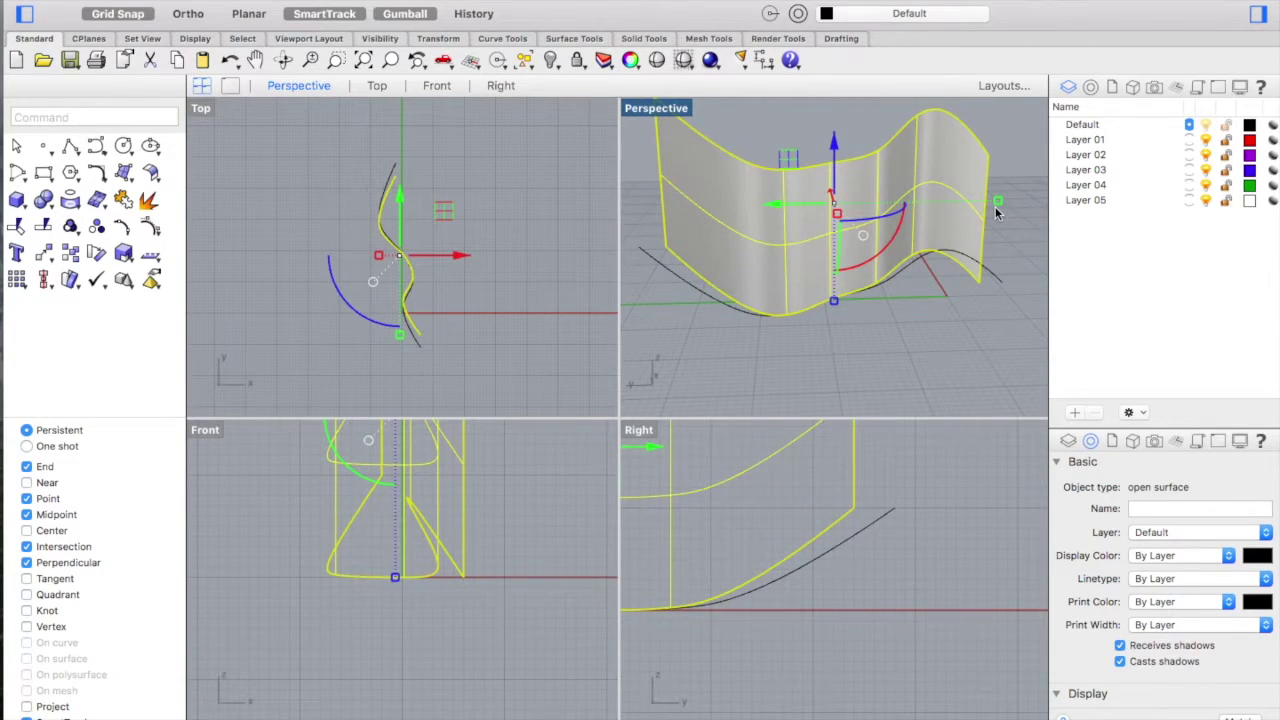
key("super+z")
right_click_drag(942, 219, 840, 245)
scroll(942, 217, "right", 5)
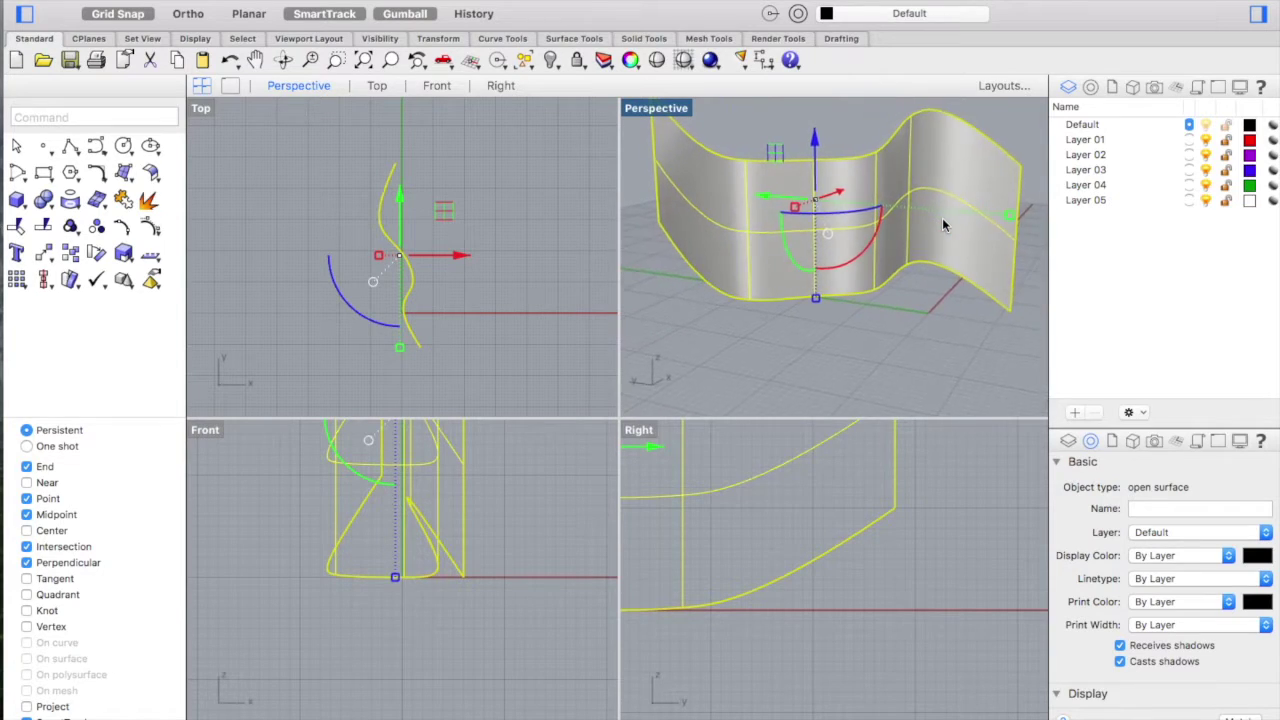
left_click(807, 298)
key("Escape")
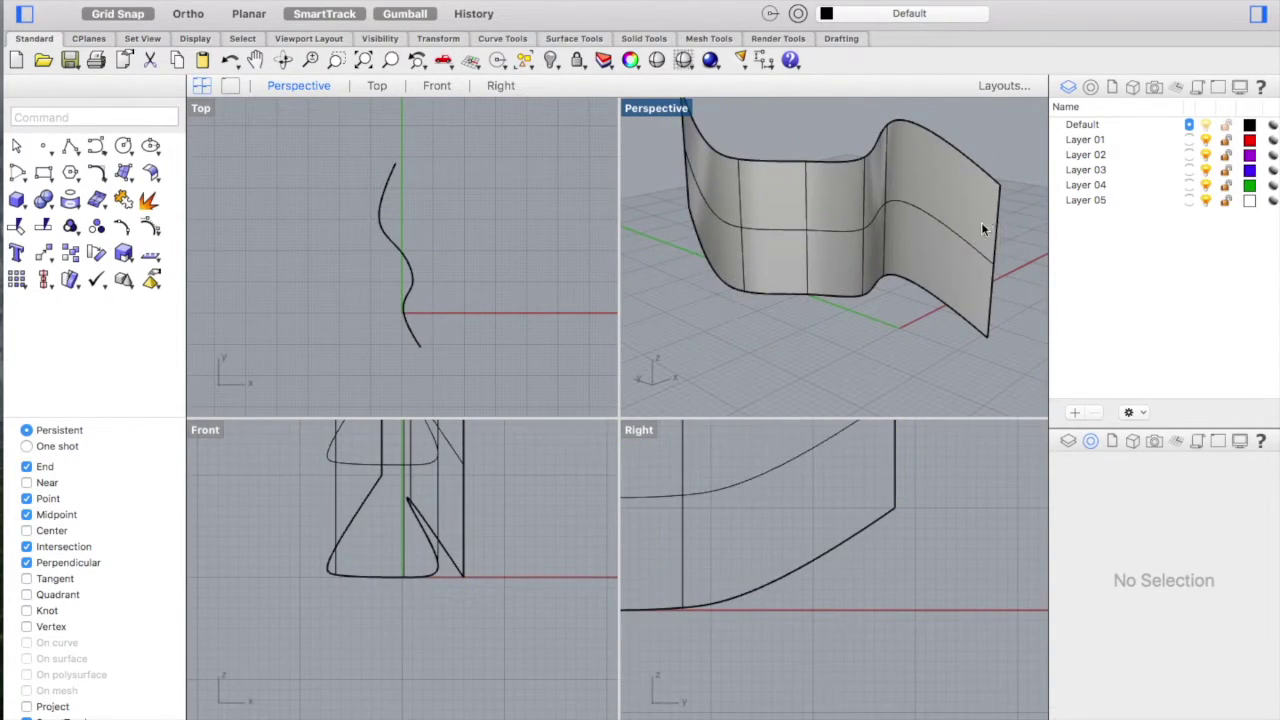
- Try enlarging the surface slightly and uniformly in all directions with the gumball, and undo the change
left_click(981, 224)
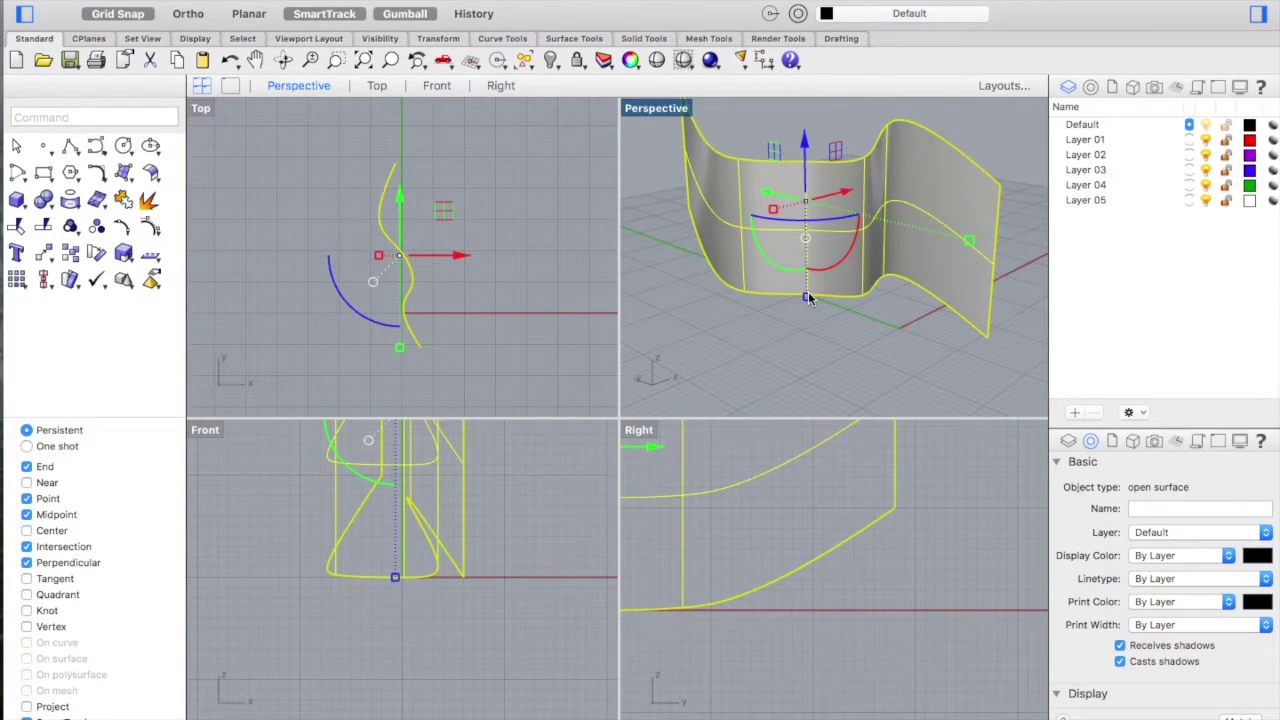
left_click_drag(808, 296, 838, 303, "shift")
left_click(838, 312)
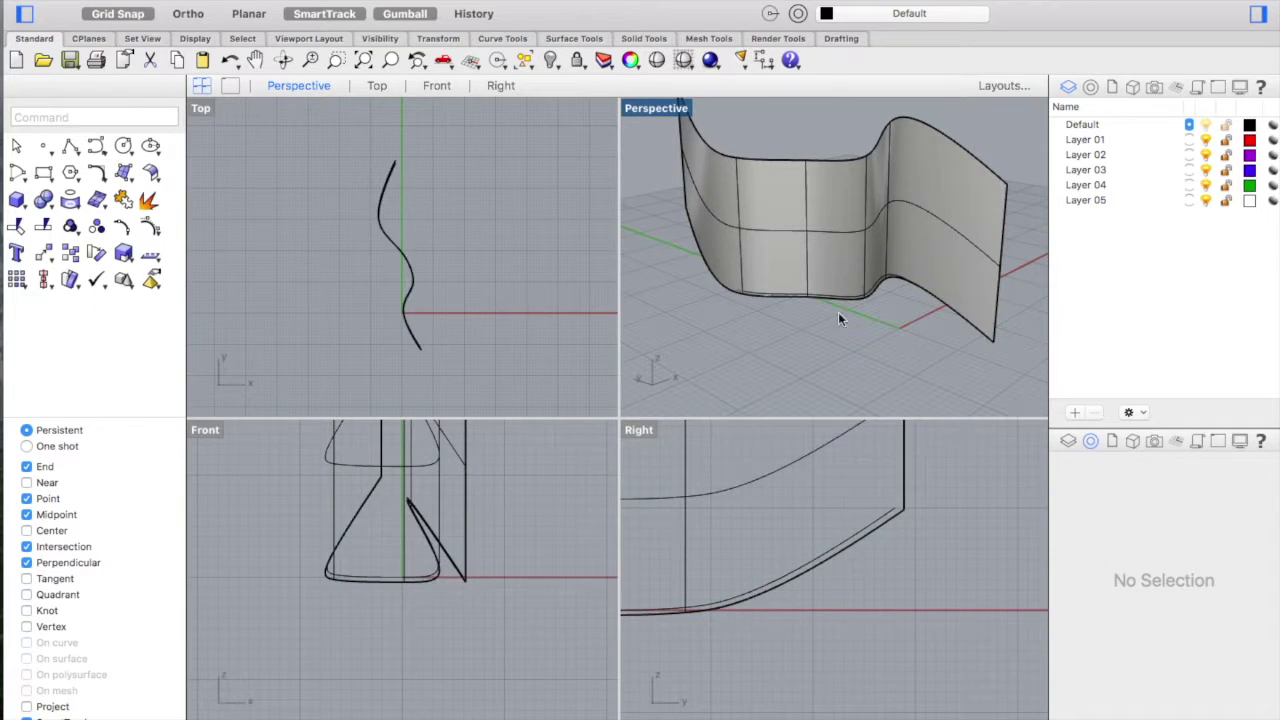
right_click_drag(804, 340, 804, 340)
left_click(805, 345)
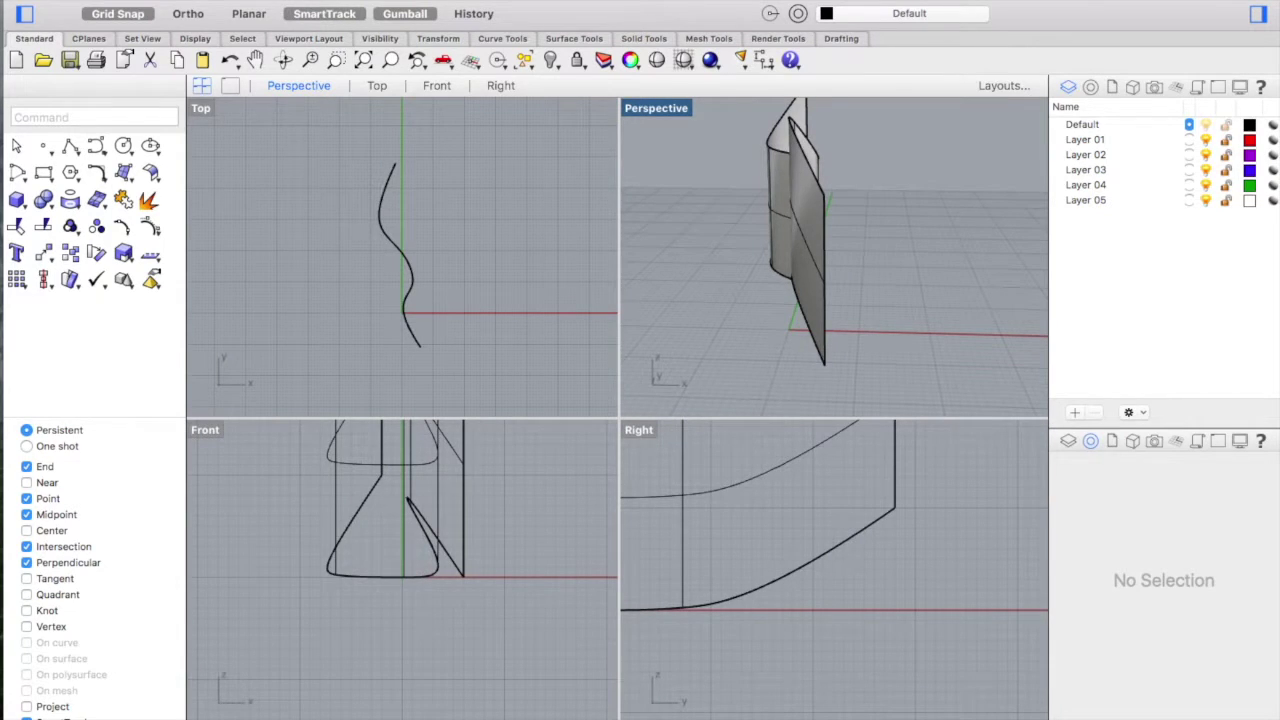
- Examine the available model units in the document settings, keeping Millimeters
left_click(145, 2)
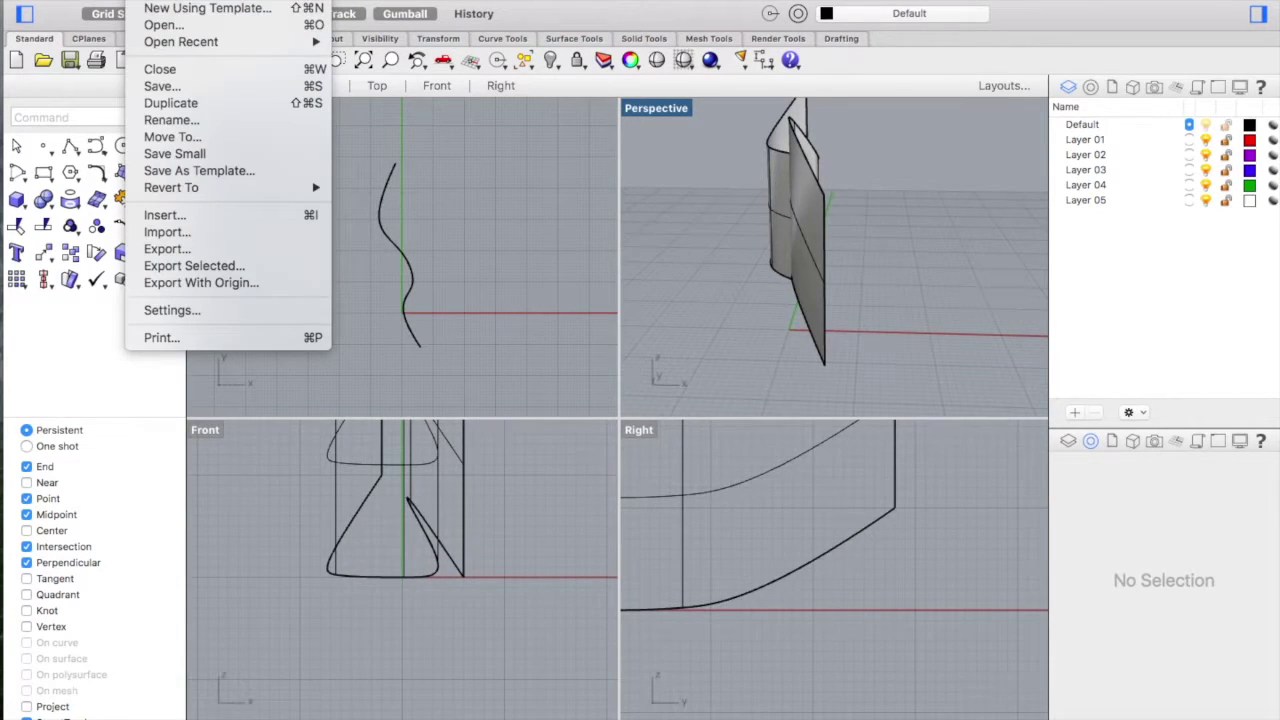
left_click(190, 314)
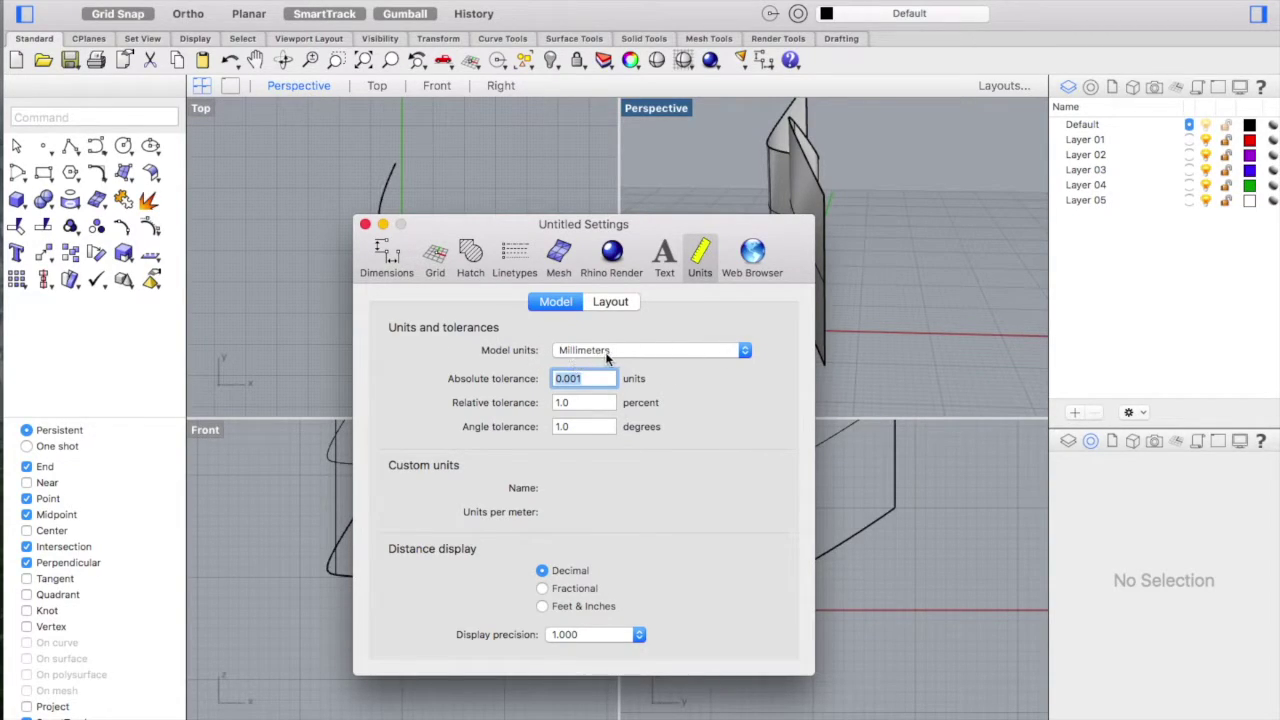
left_click(604, 358)
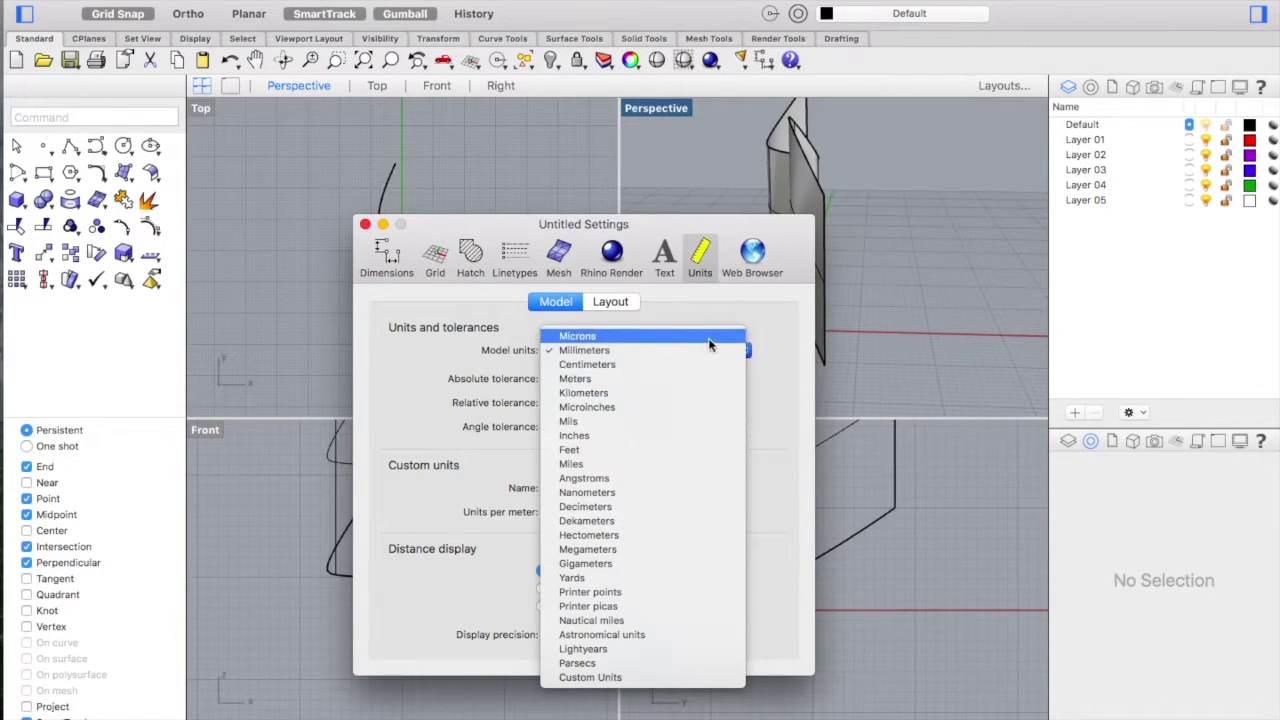
left_click(662, 376)
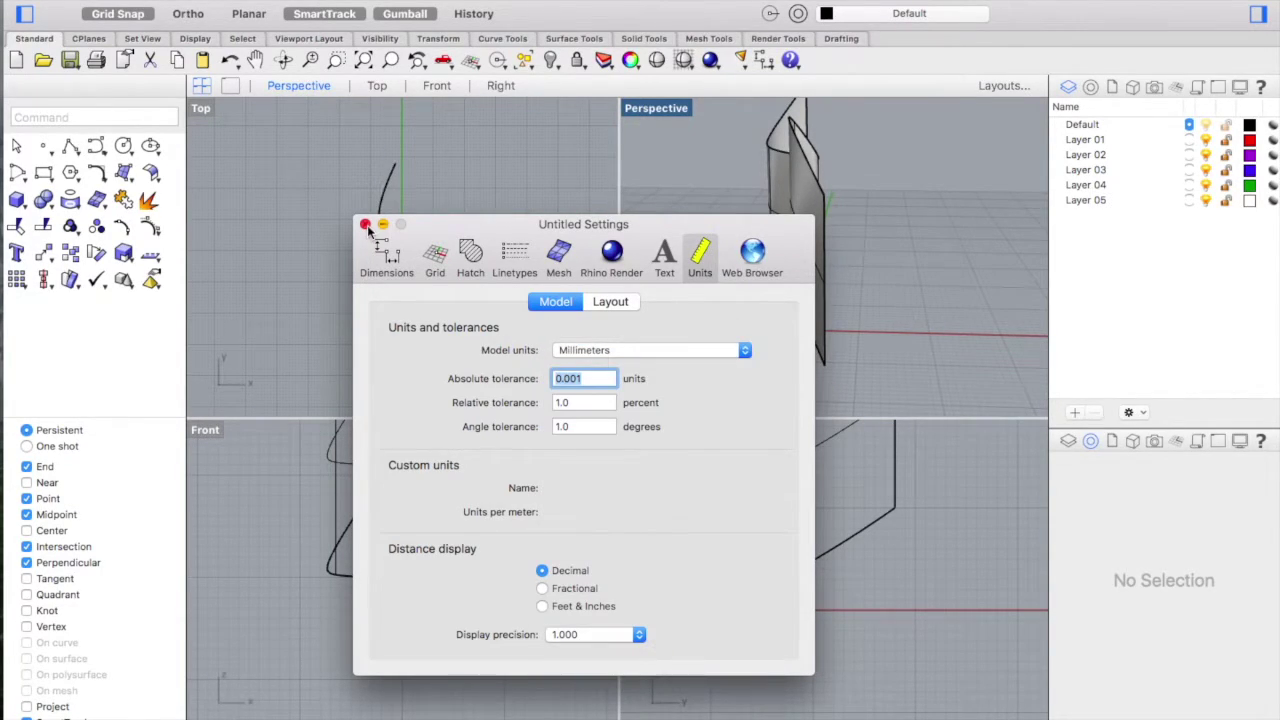
left_click(365, 225)
- Try stretching the extruded surface strongly along the X direction with the gumball, inspect it from several sides, and undo the change
right_click_drag(924, 277, 928, 281)
scroll(927, 287, "right", 3)
left_click(884, 240)
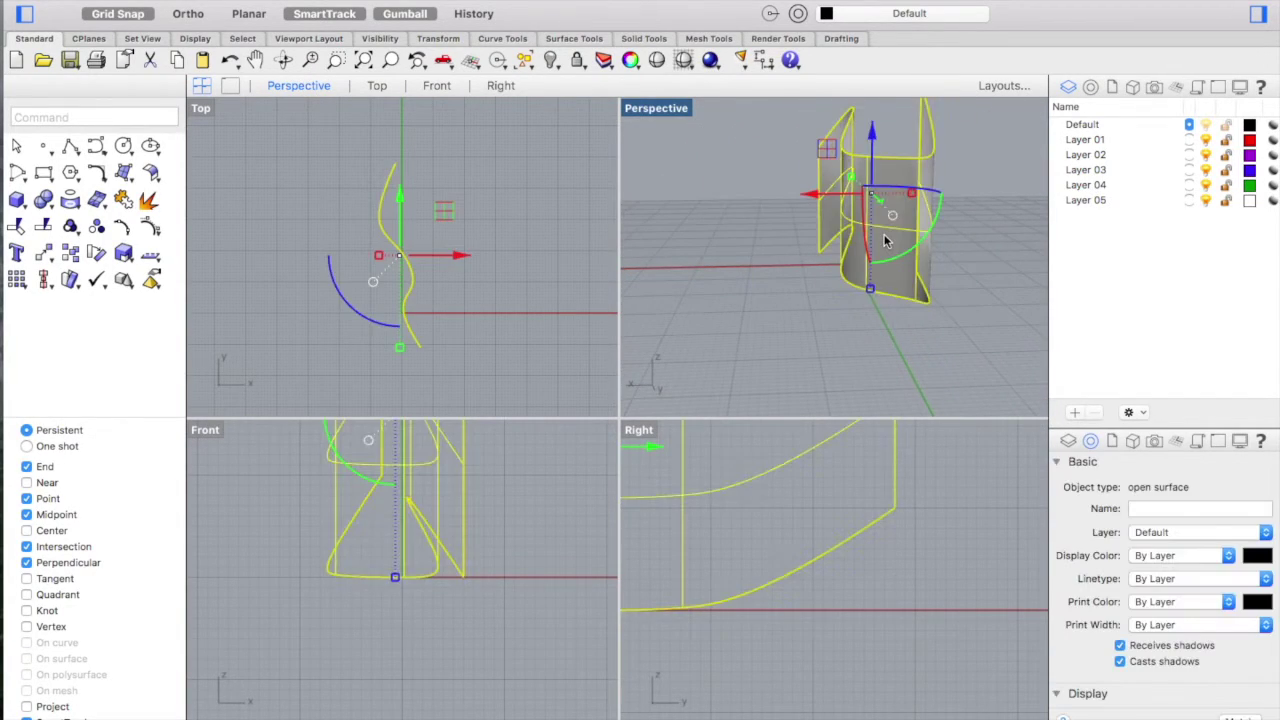
scroll(895, 208, "right", 5)
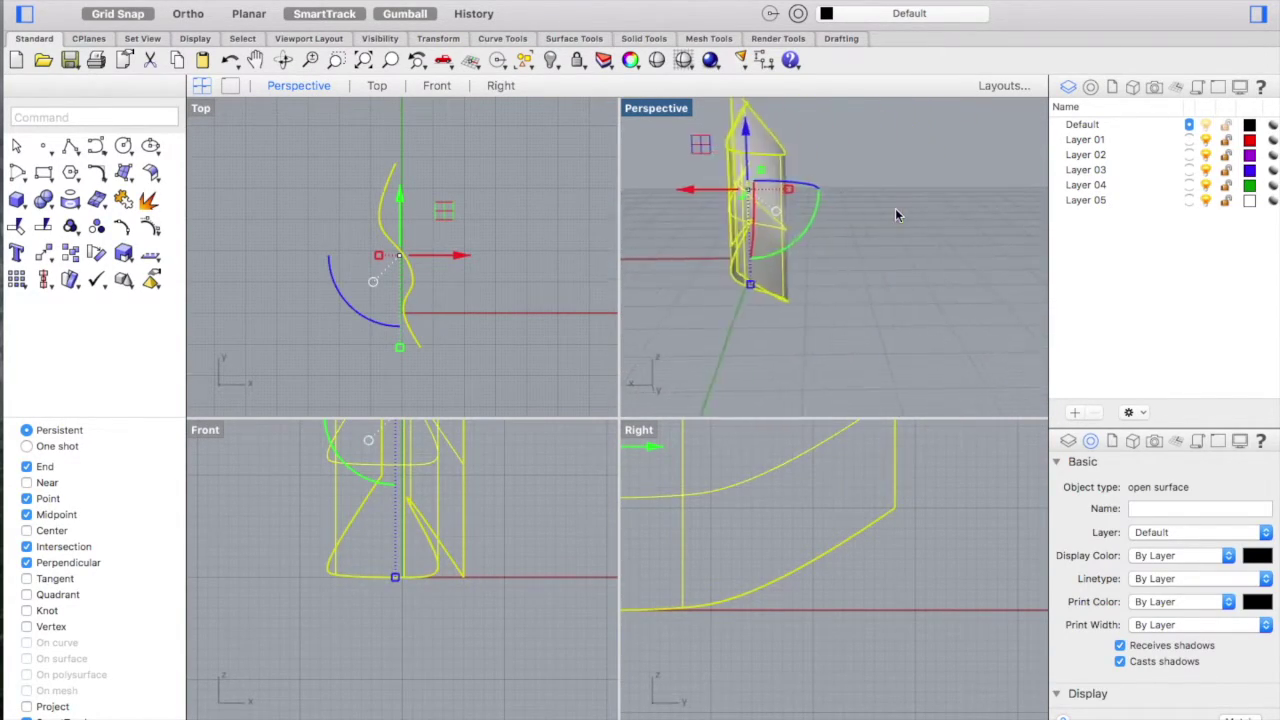
left_click_drag(785, 188, 968, 201)
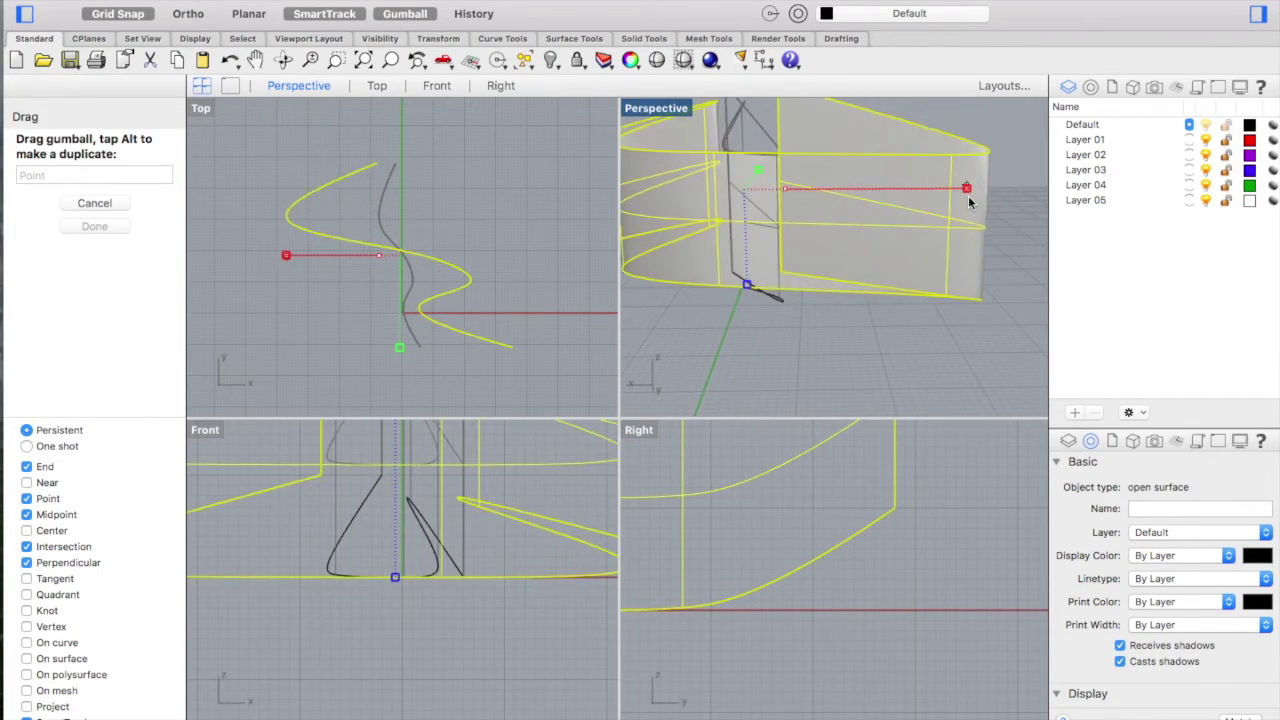
scroll(968, 203, "up", 10)
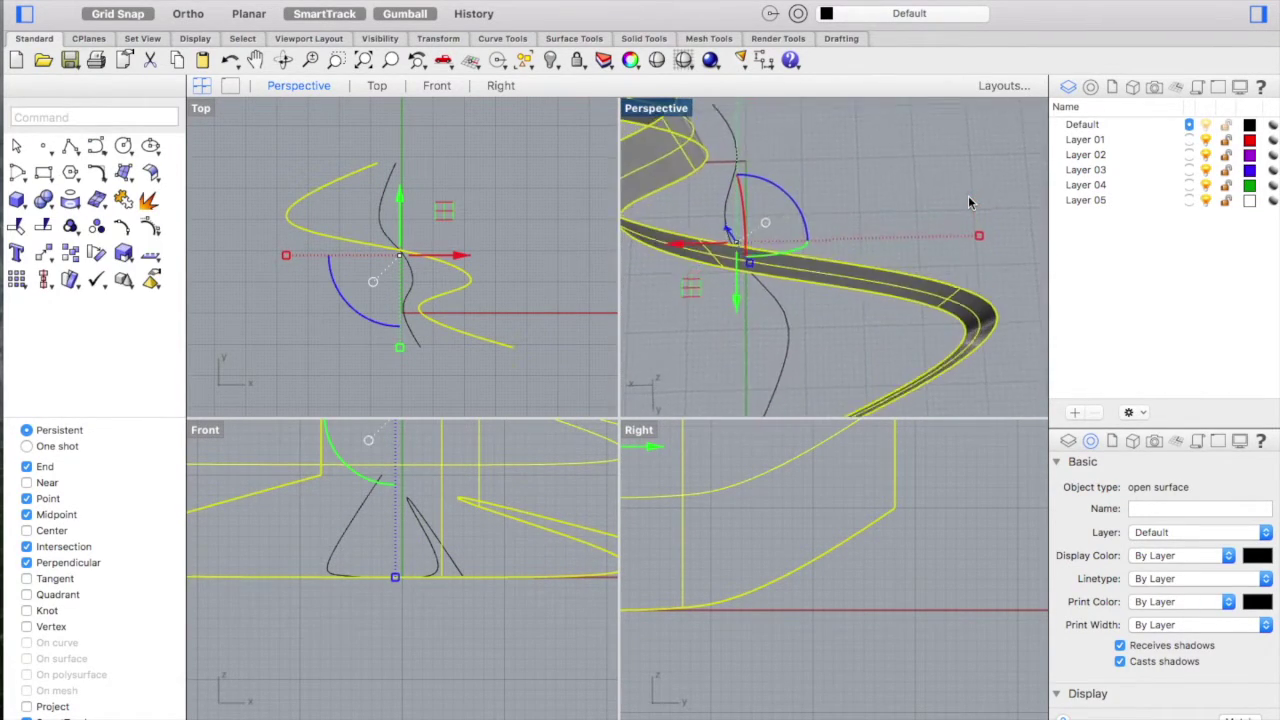
scroll(968, 201, "right", 15)
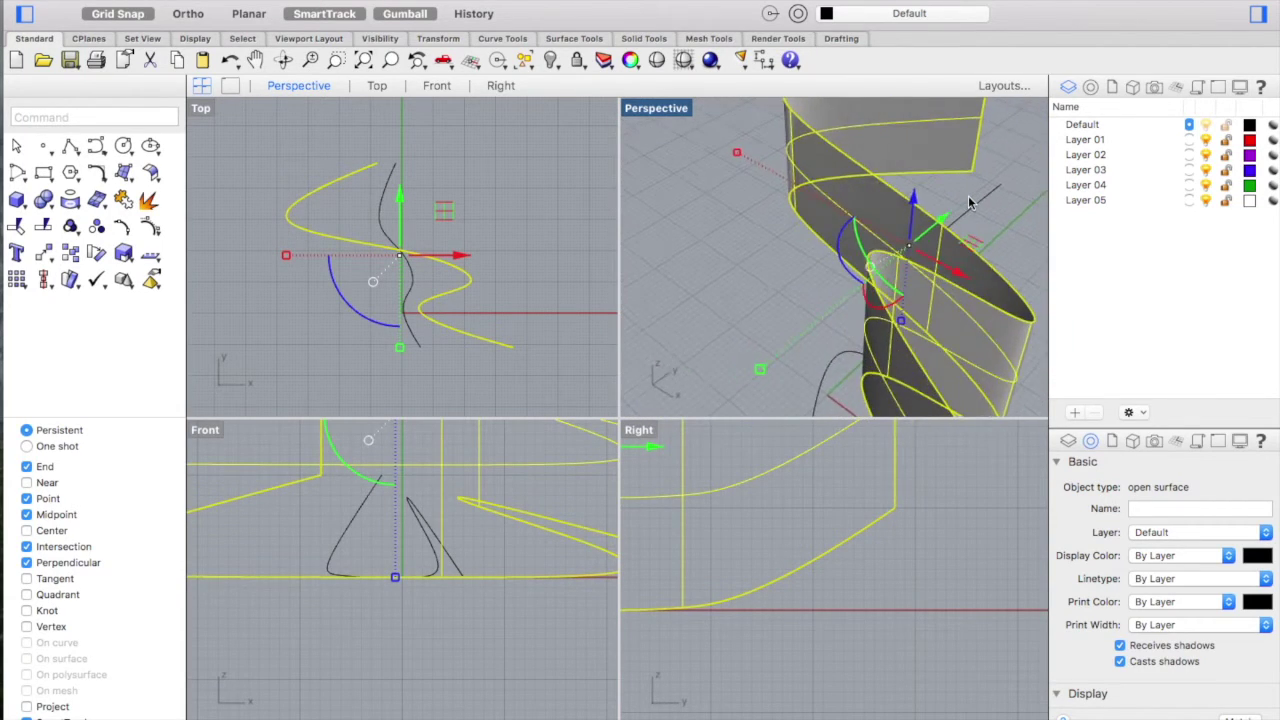
scroll(968, 201, "right", 15)
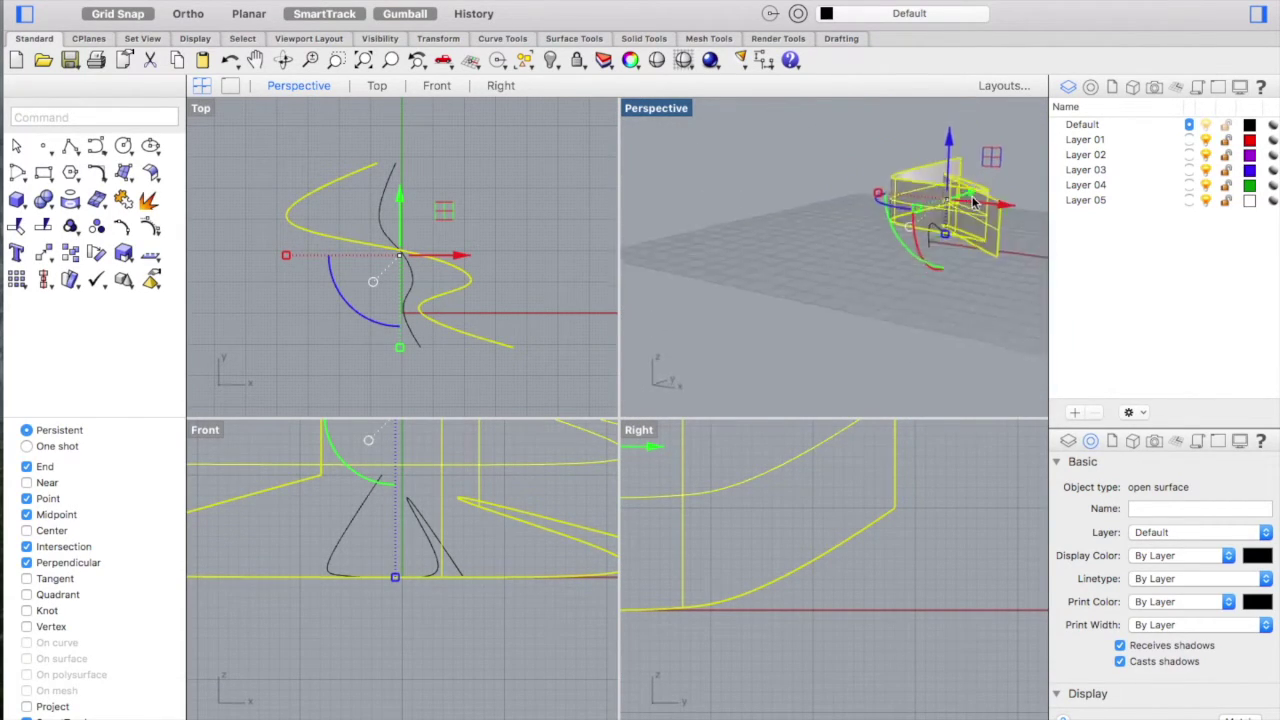
key("super+z")
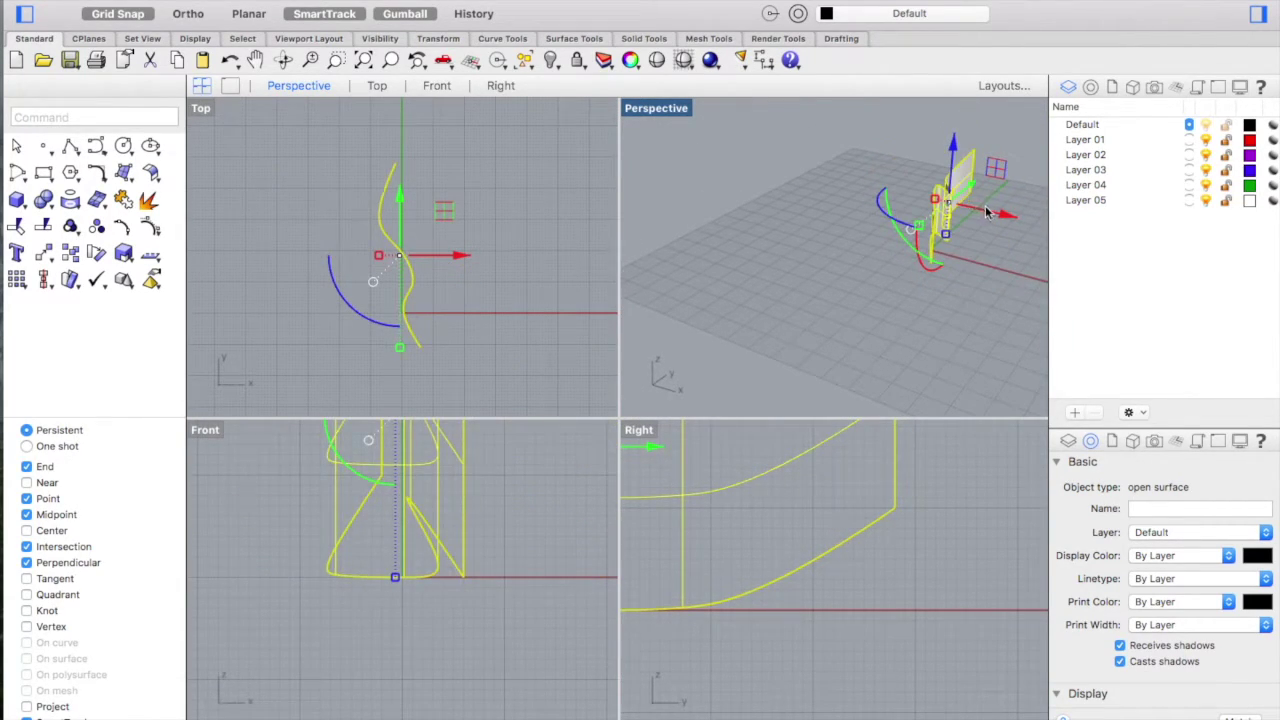
- Move the extruded surface along the X axis with the gumball, well away from its source curve, and deselect it
left_click_drag(1001, 214, 818, 150)
key("alt")
left_click(886, 316)
scroll(886, 316, "right", 10)
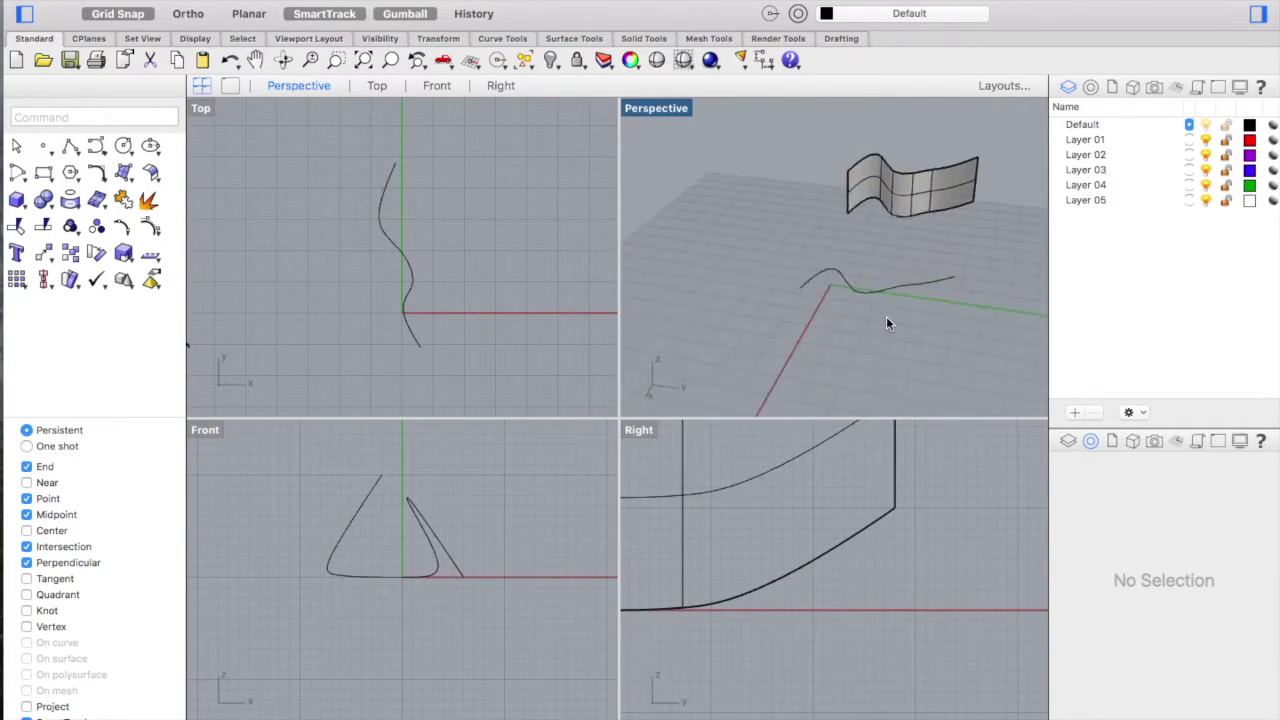
scroll(886, 316, "right", 5)
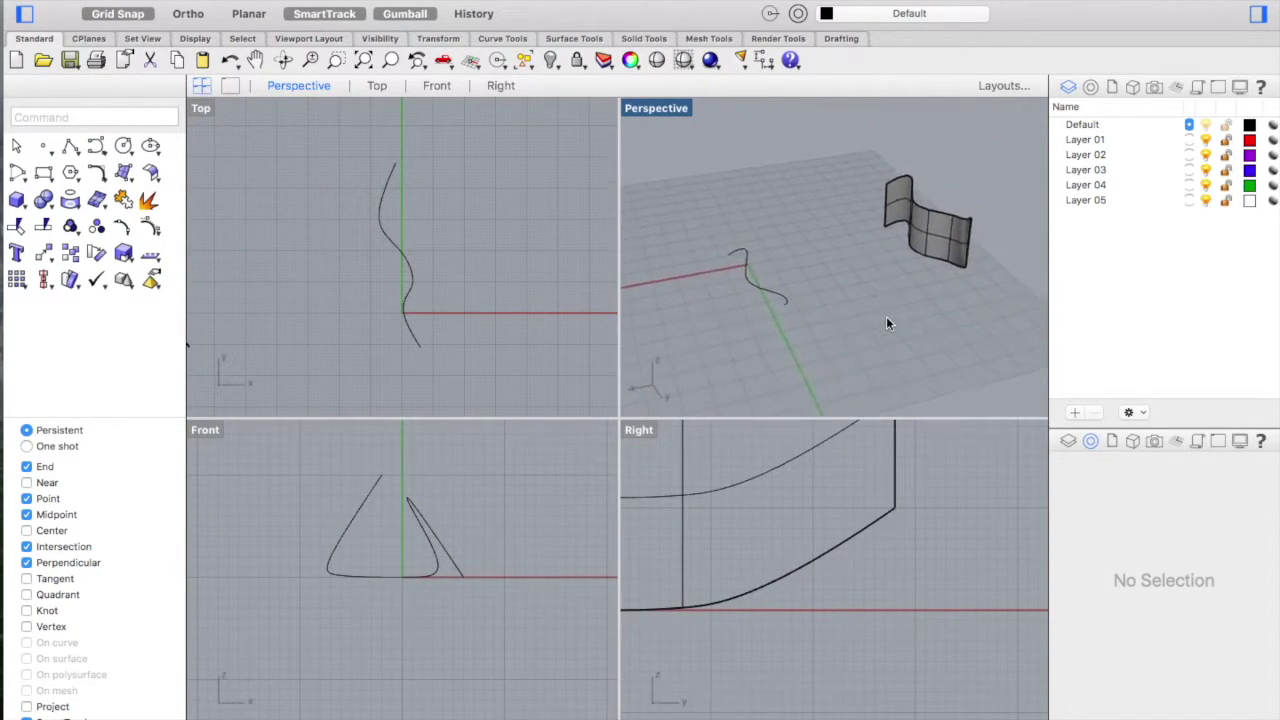
- Show the source curve's control points and shift the two at its lower end in the positive X direction in the Top view
left_click(752, 287)
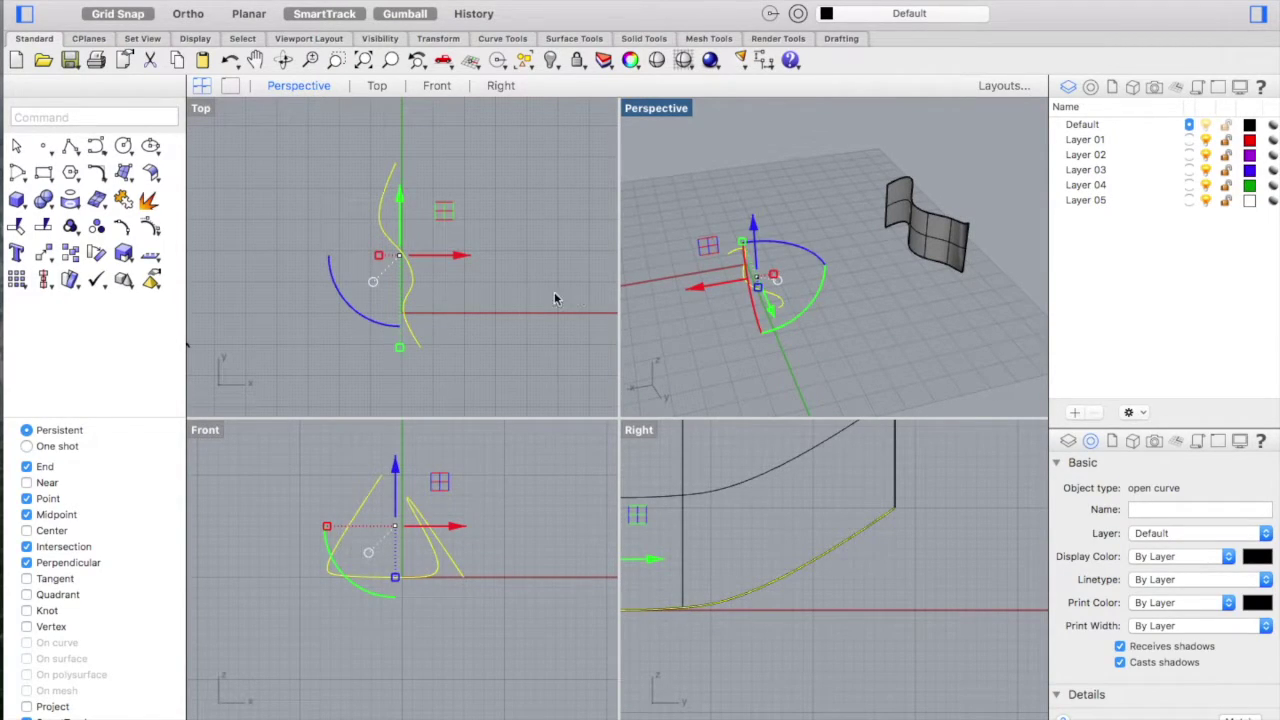
scroll(439, 344, "right", 3)
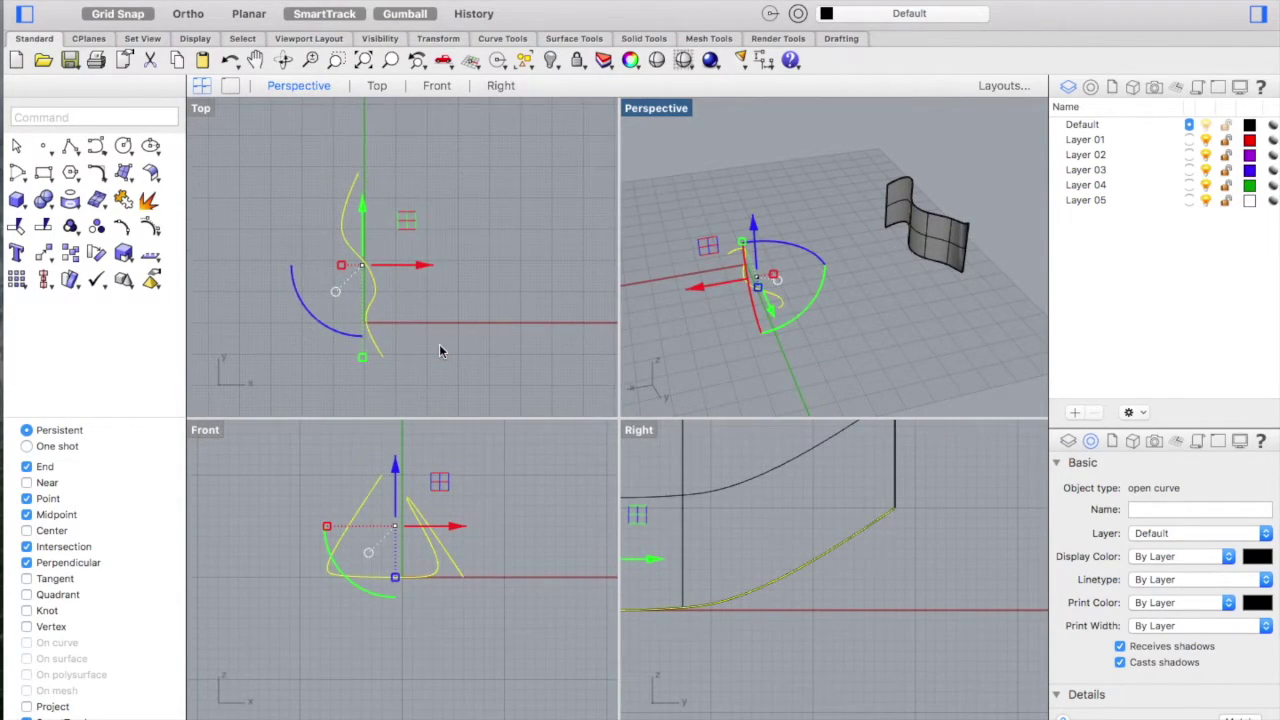
key("F10")
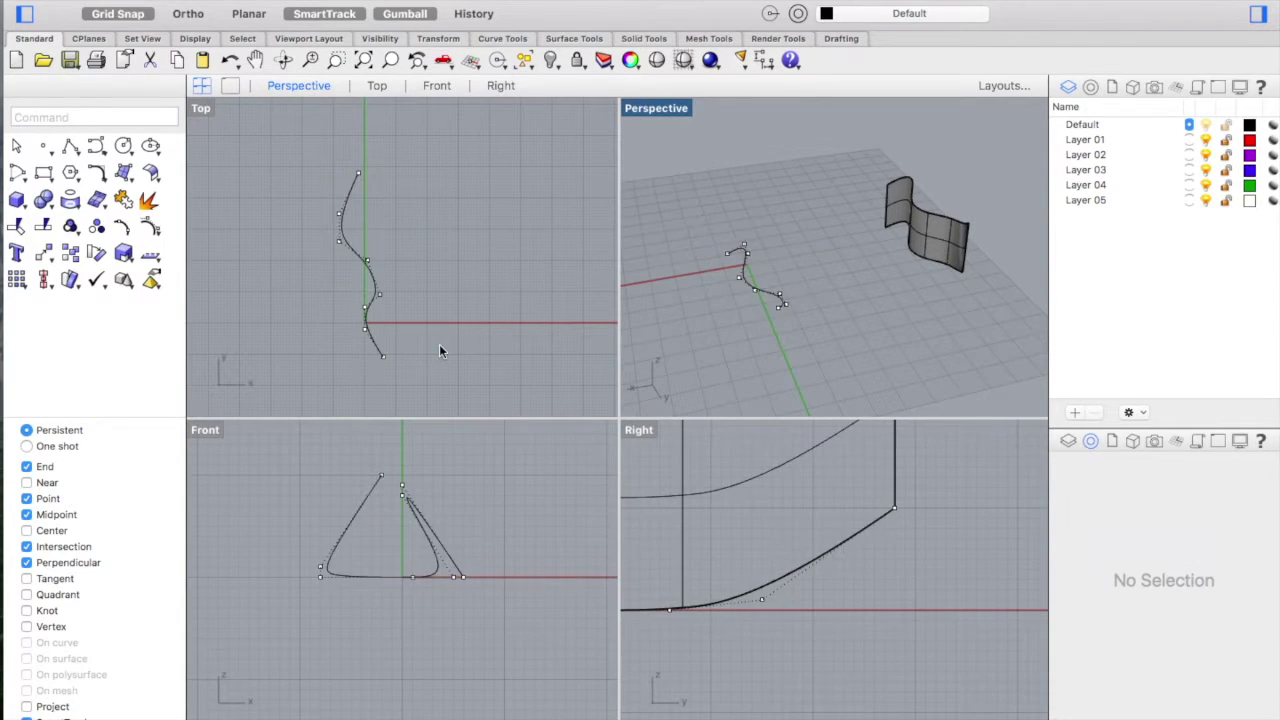
left_click_drag(350, 313, 490, 348)
left_click(447, 395)
scroll(447, 389, "right", 2)
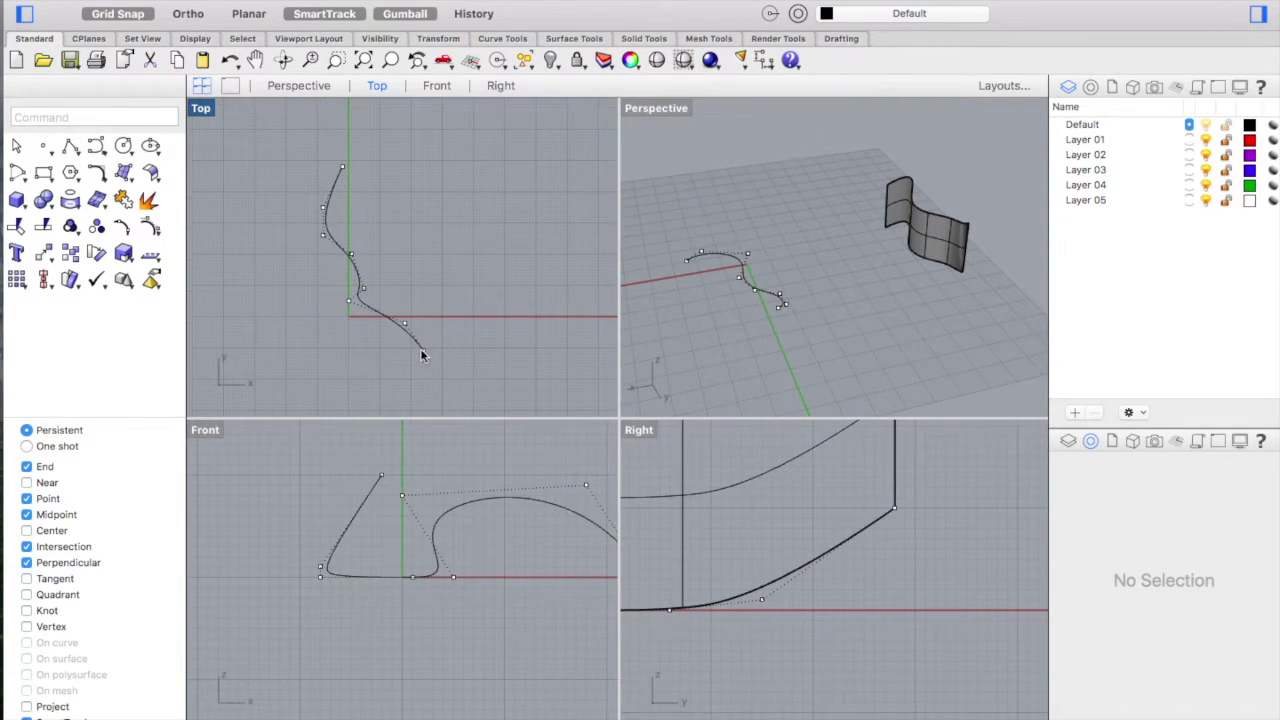
- Move the curve's lower end point farther along X and up along Y in the Top view, and hide the control points
left_click(423, 350)
mouse_move(479, 349)
left_mouse_down()
mouse_move(515, 347)
mouse_move(497, 348)
left_mouse_up()
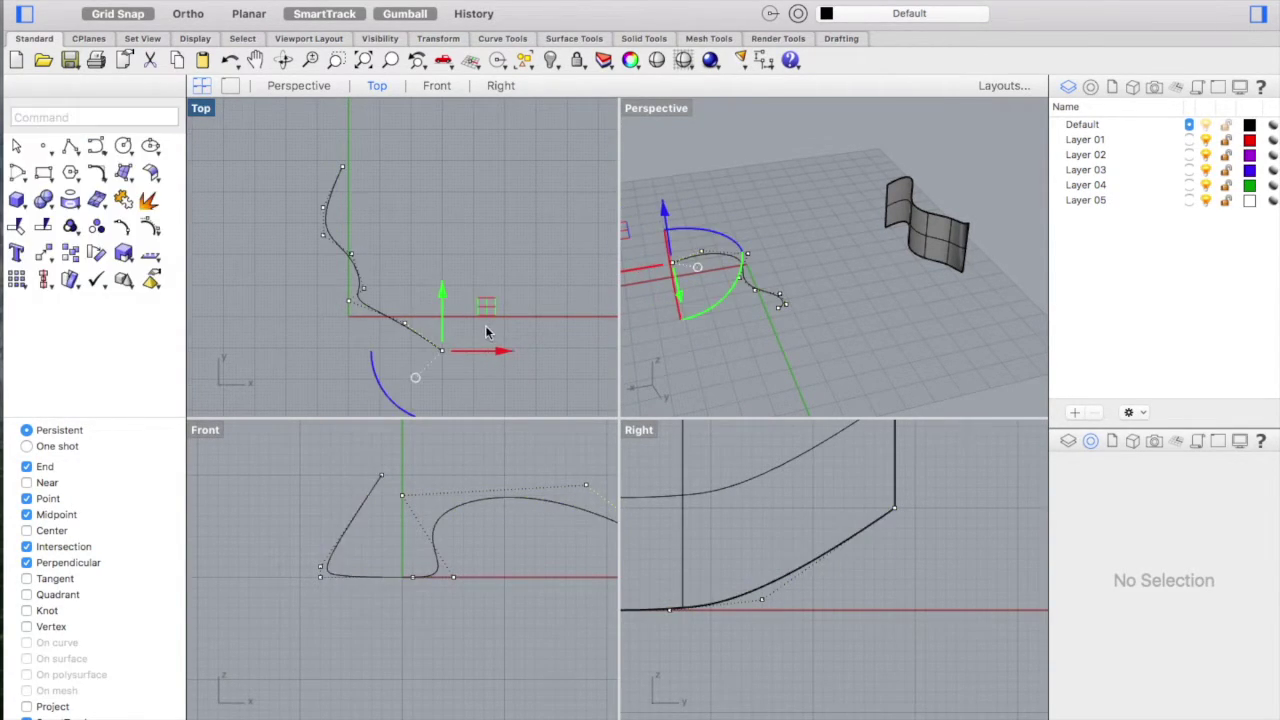
left_click_drag(445, 300, 434, 257)
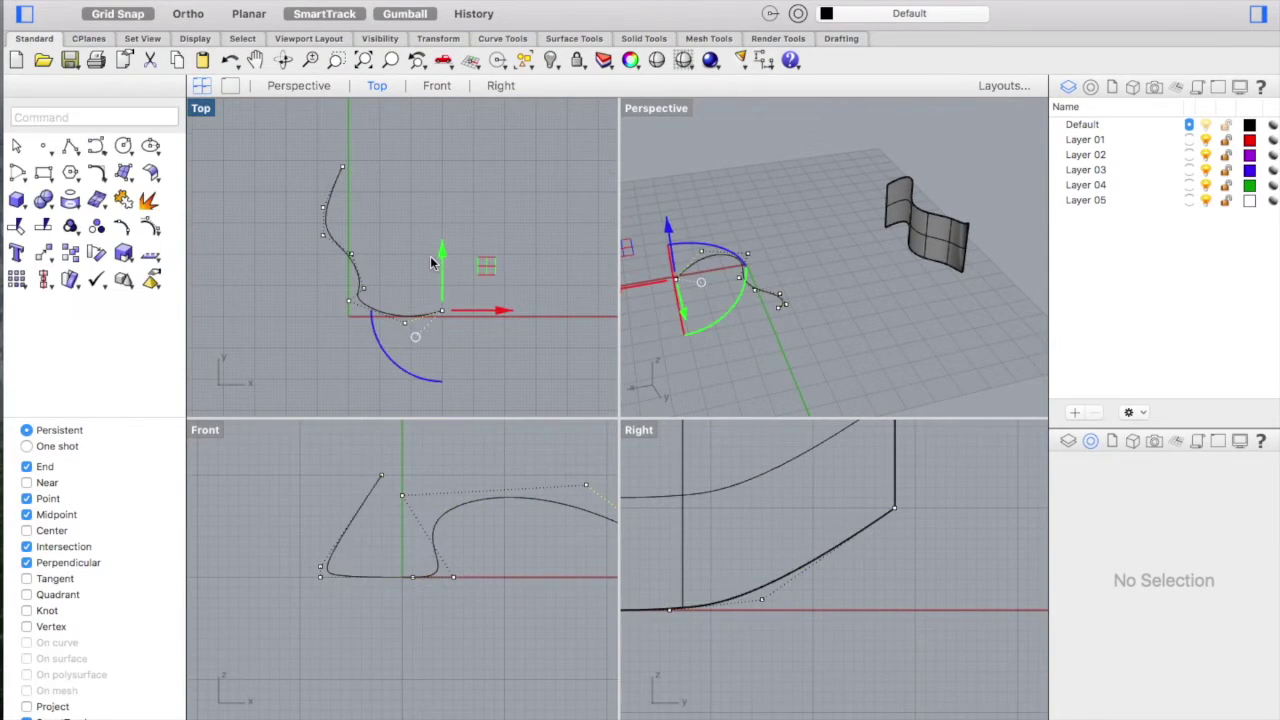
scroll(499, 257, "down", 1)
scroll(499, 257, "right", 1)
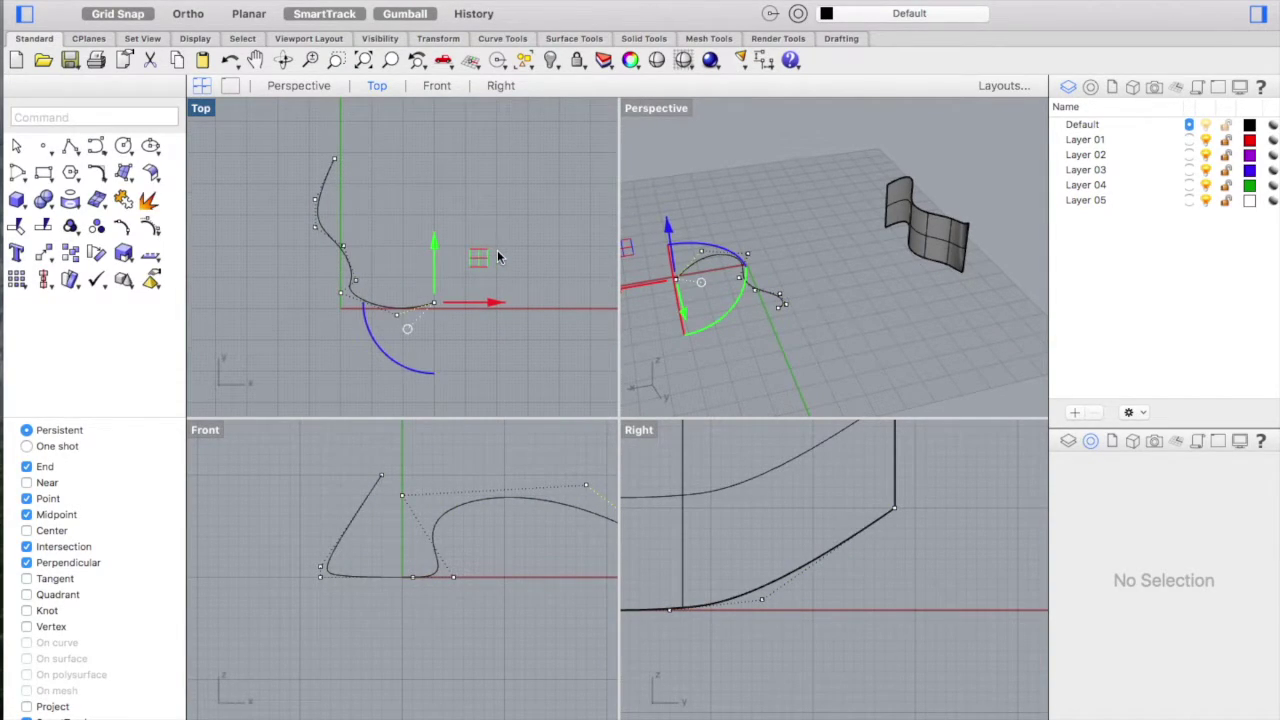
left_click(485, 262)
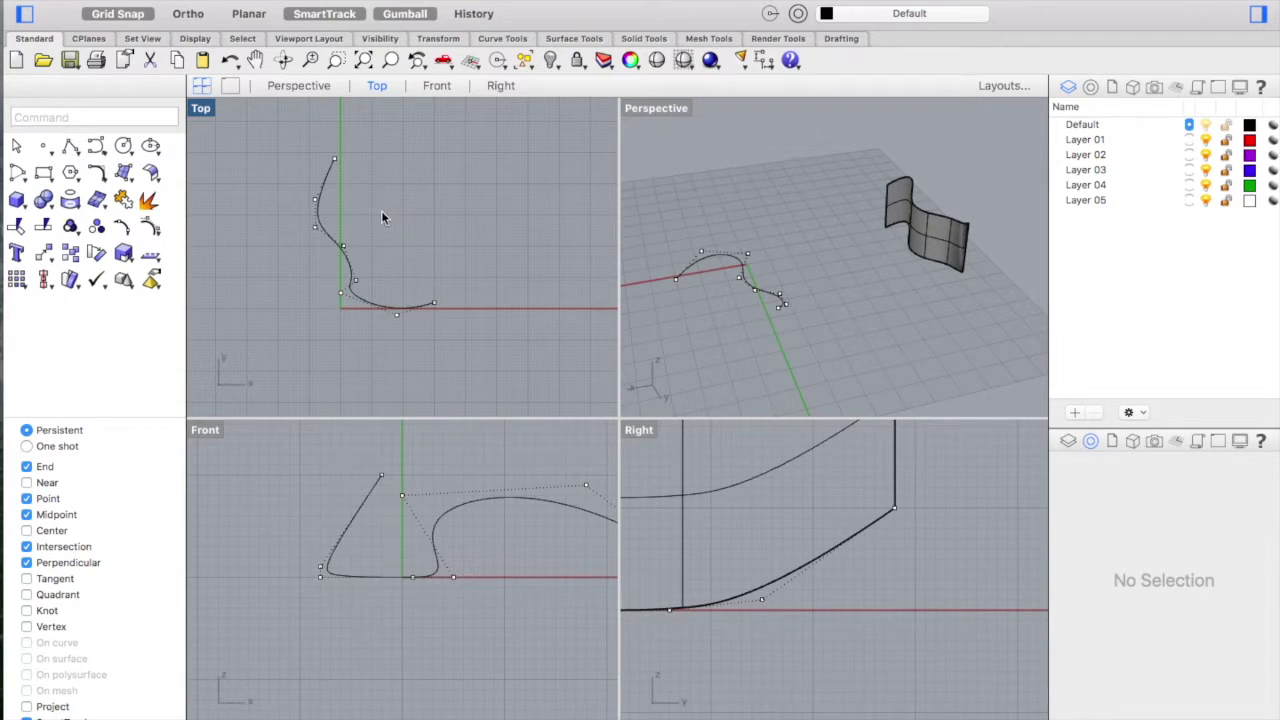
key("Escape")
scroll(432, 277, "right", 2)
scroll(432, 277, "down", 1)
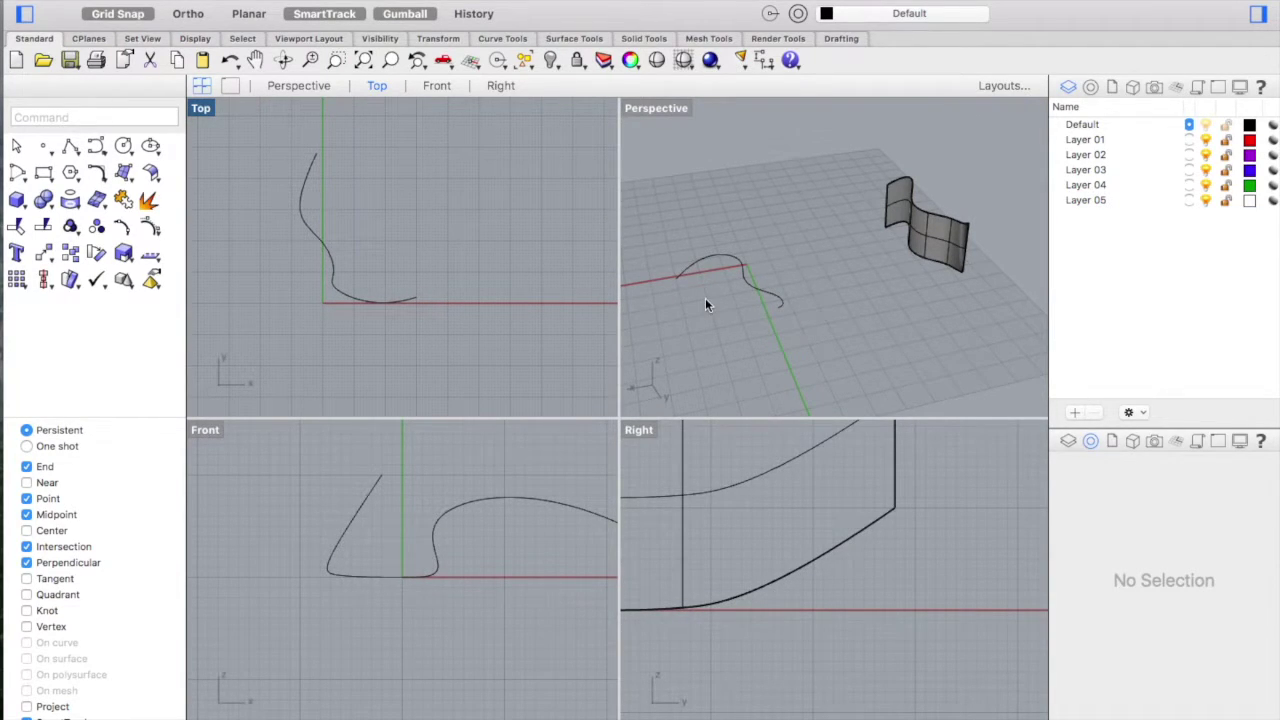
- Examine the reshaped curve and the separate extruded surface from several sides in the Perspective view
scroll(705, 299, "left", 10)
scroll(705, 310, "left", 10)
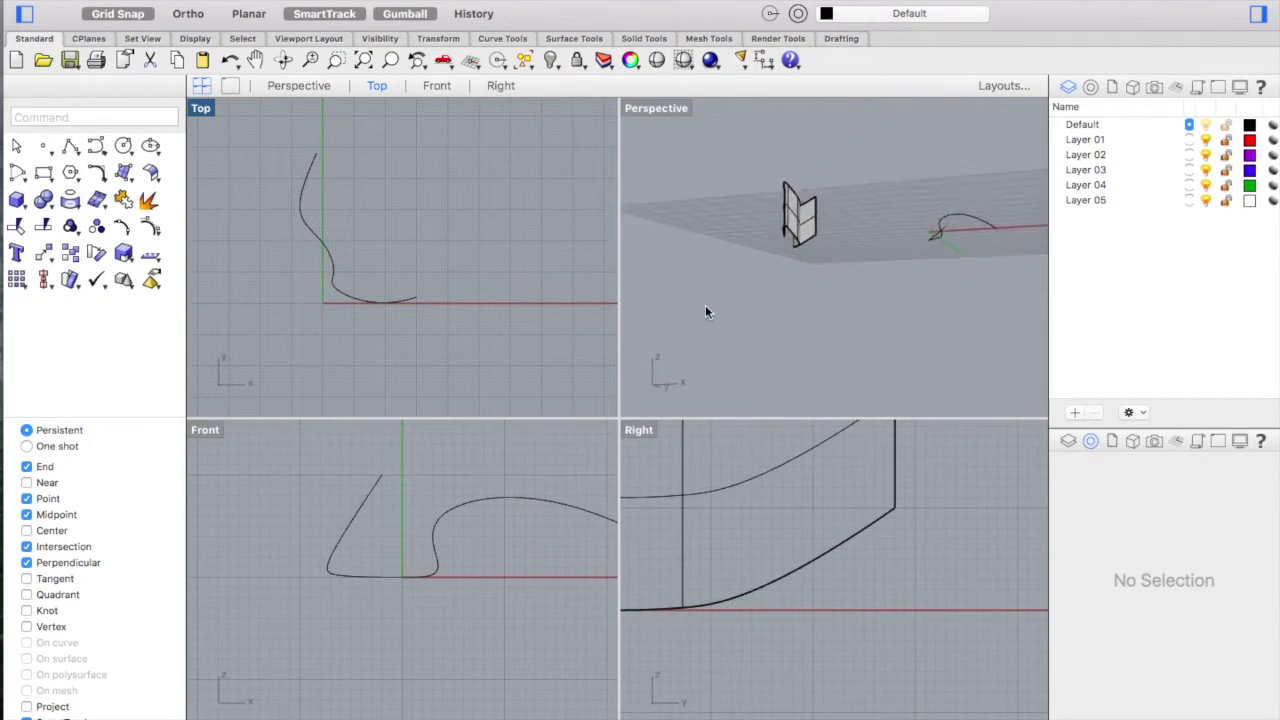
scroll(705, 311, "left", 10)
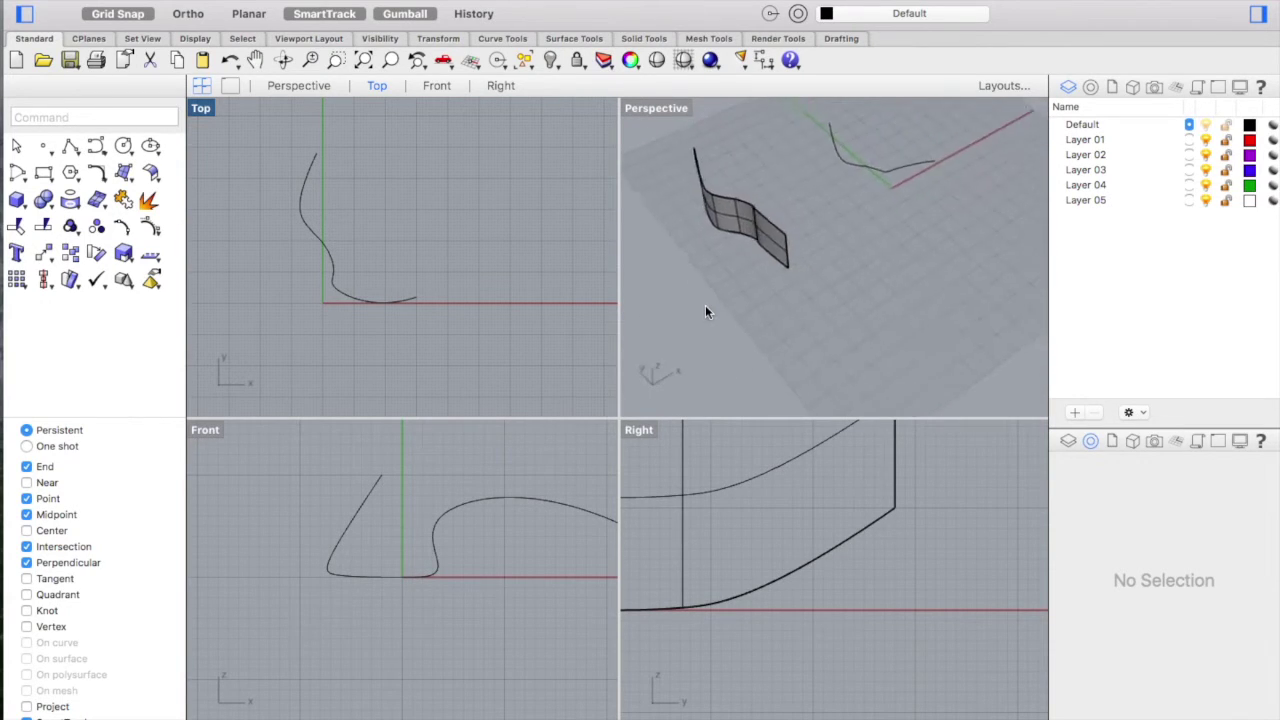
scroll(705, 312, "left", 10)
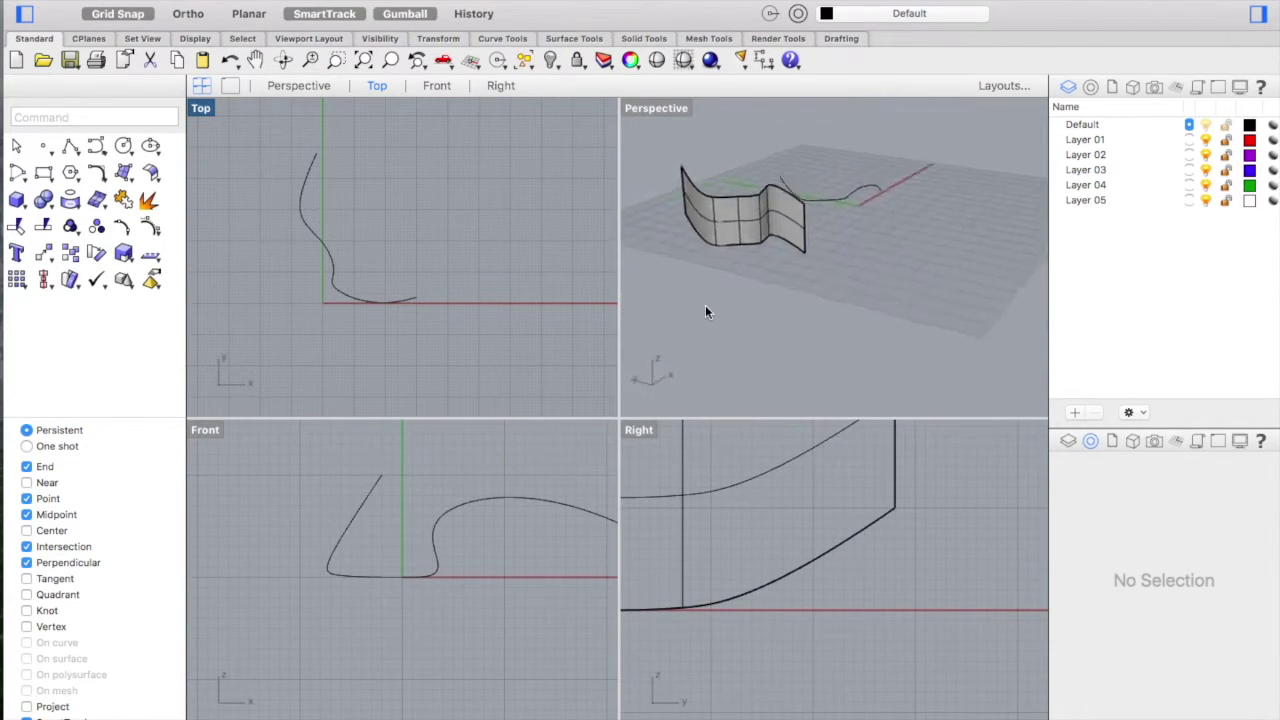
scroll(706, 312, "left", 10)
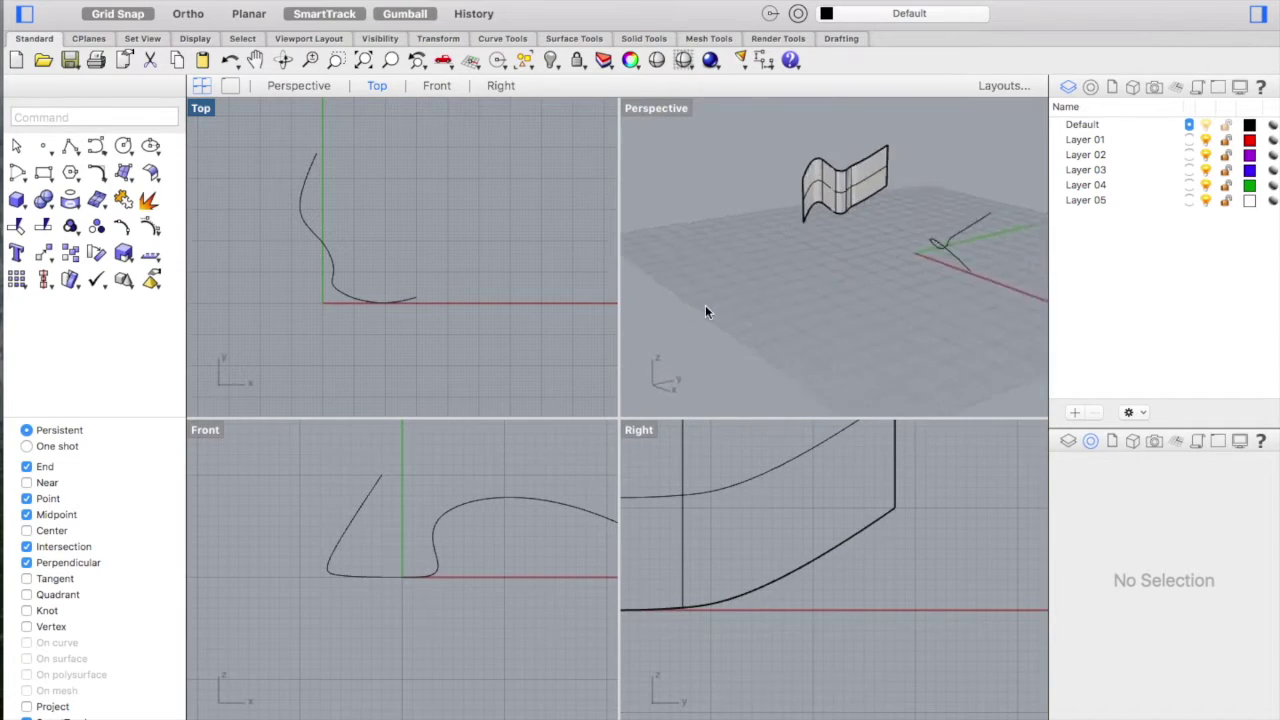
scroll(705, 312, "up", 5)
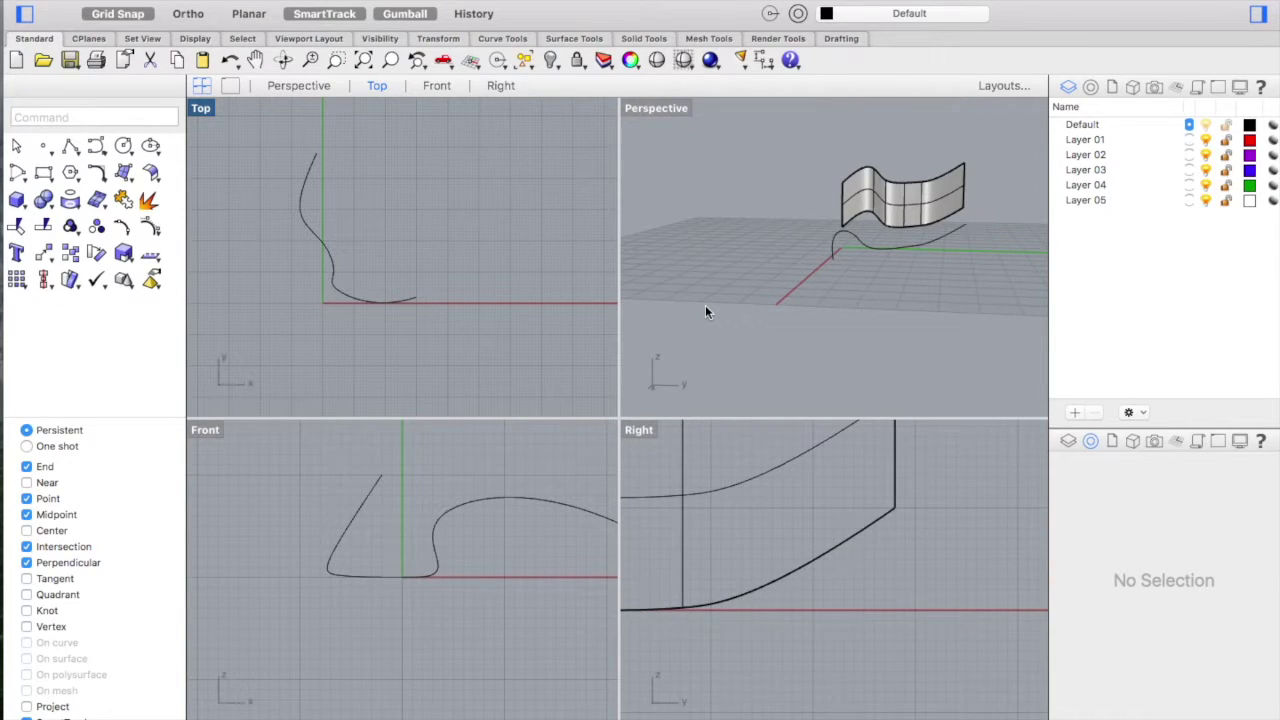
scroll(705, 312, "up", 5)
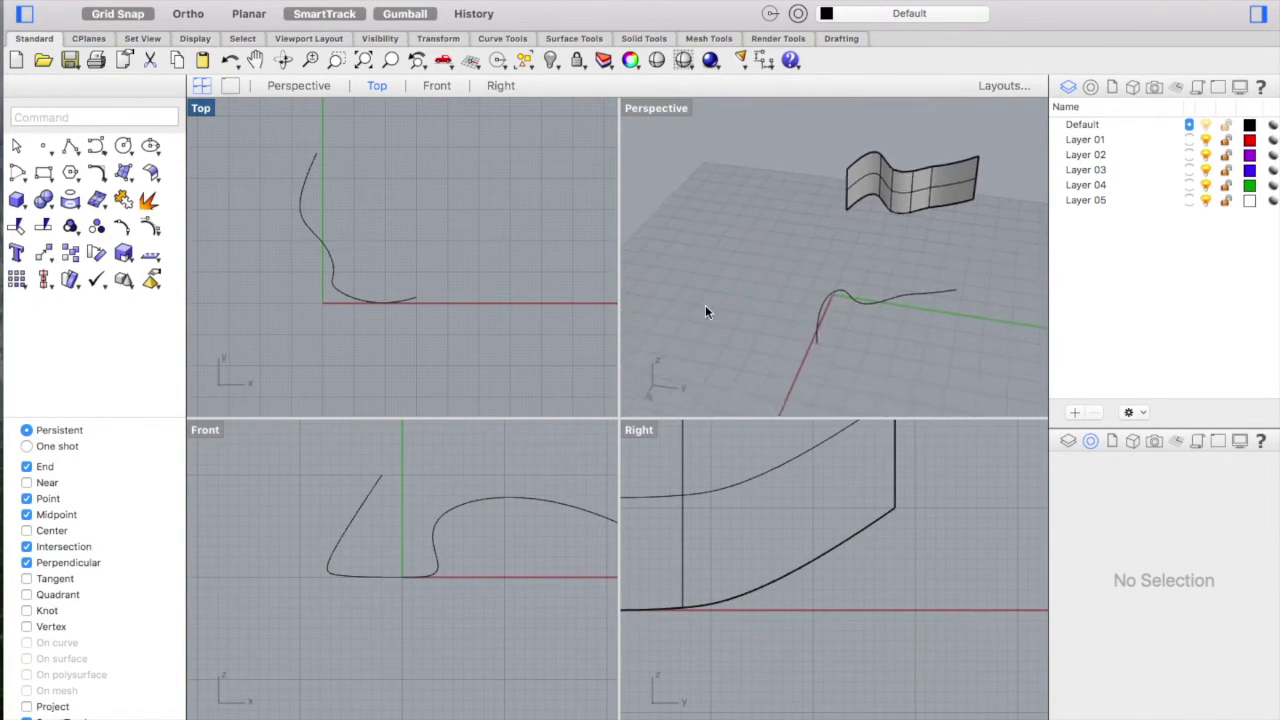
scroll(705, 312, "left", 1)
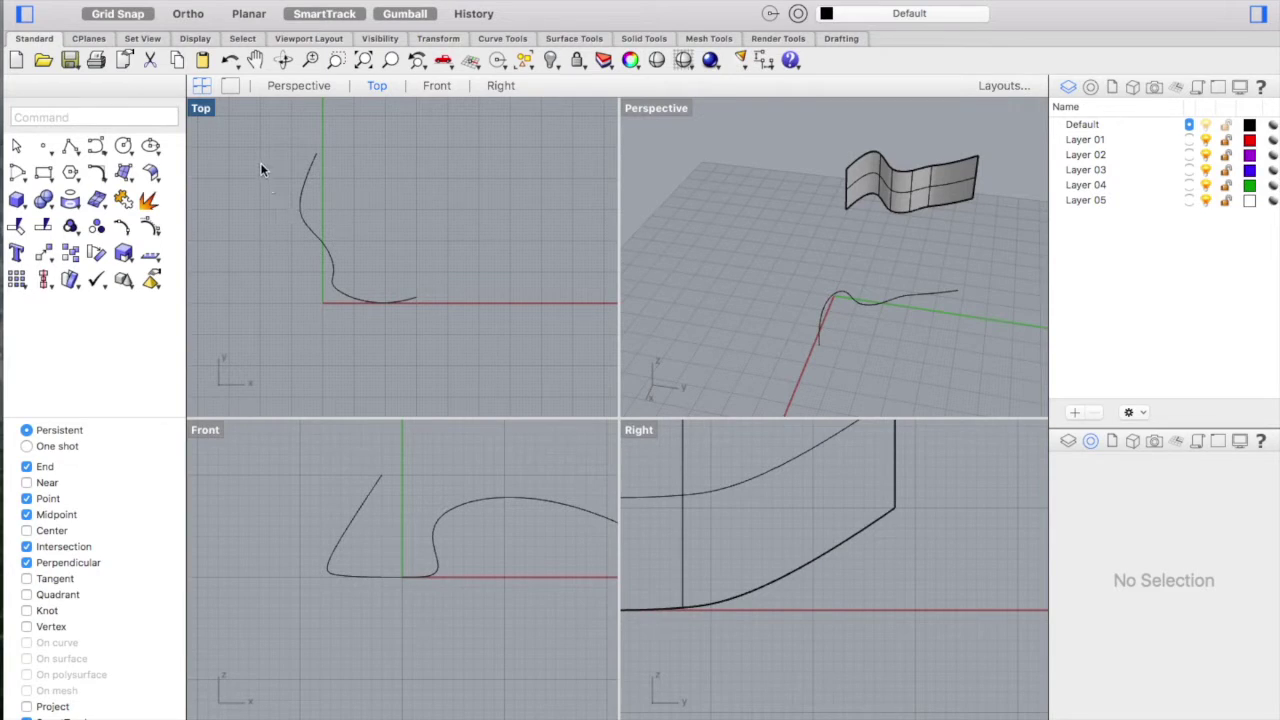
- Draw a straight line in the Top view joining the two end points of the free-form curve
left_click_drag(253, 153, 465, 389)
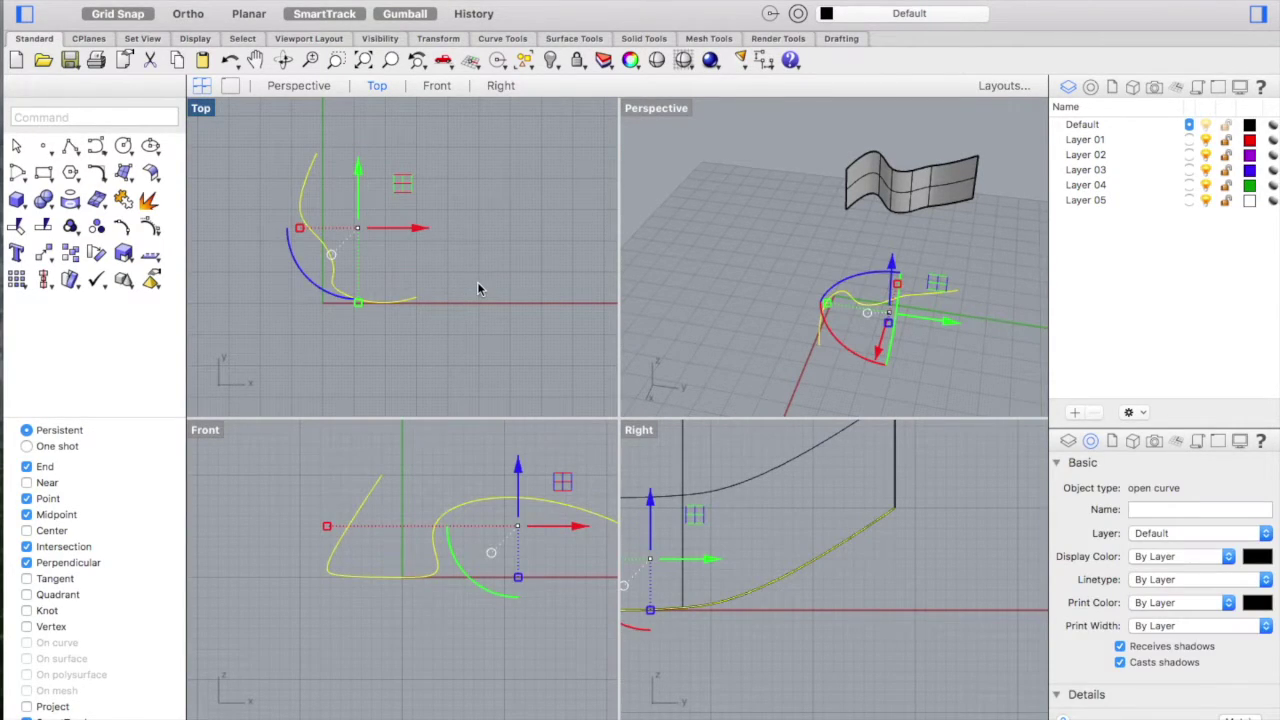
left_click(477, 281)
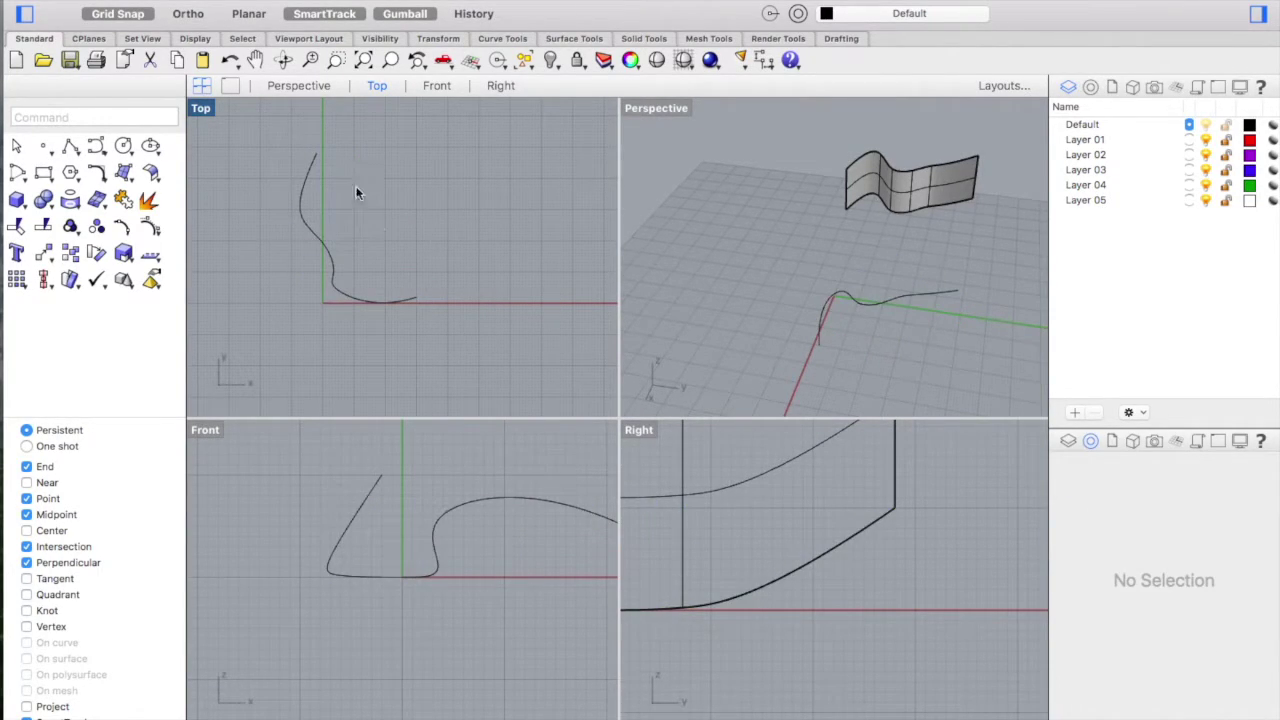
left_click(97, 118)
type("Line")
key("Return")
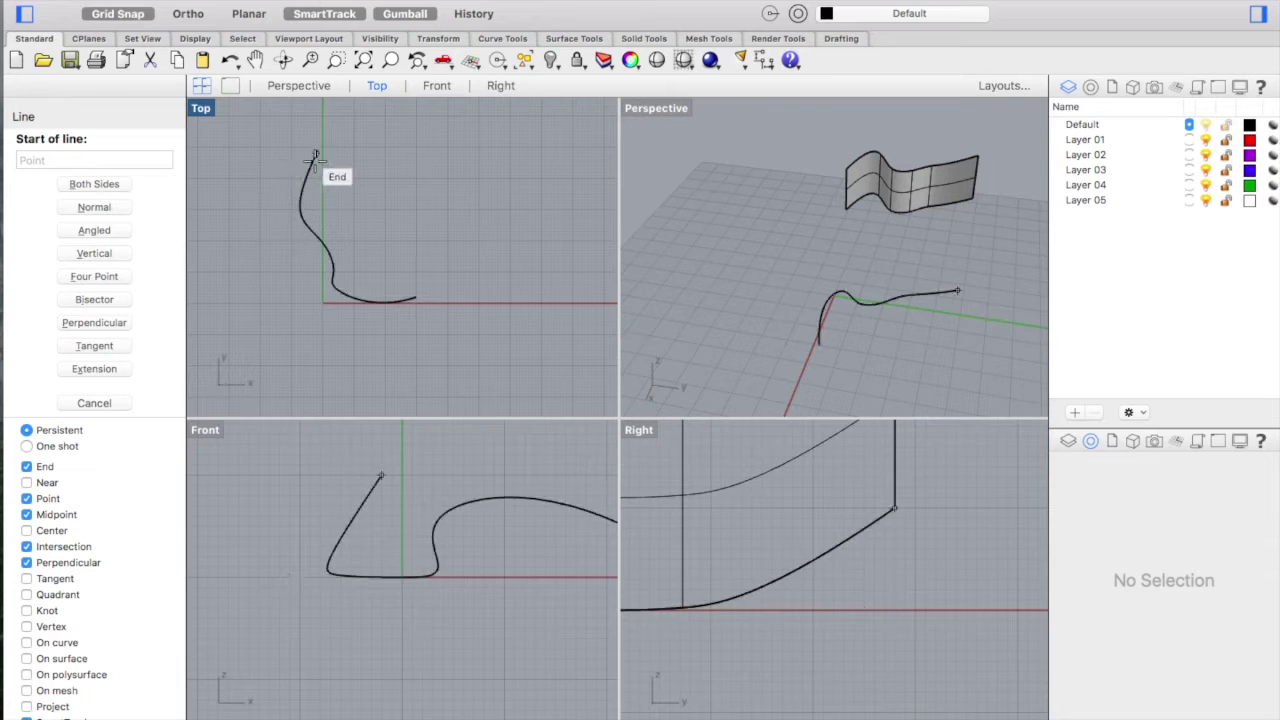
left_click(316, 155)
left_click(415, 298)
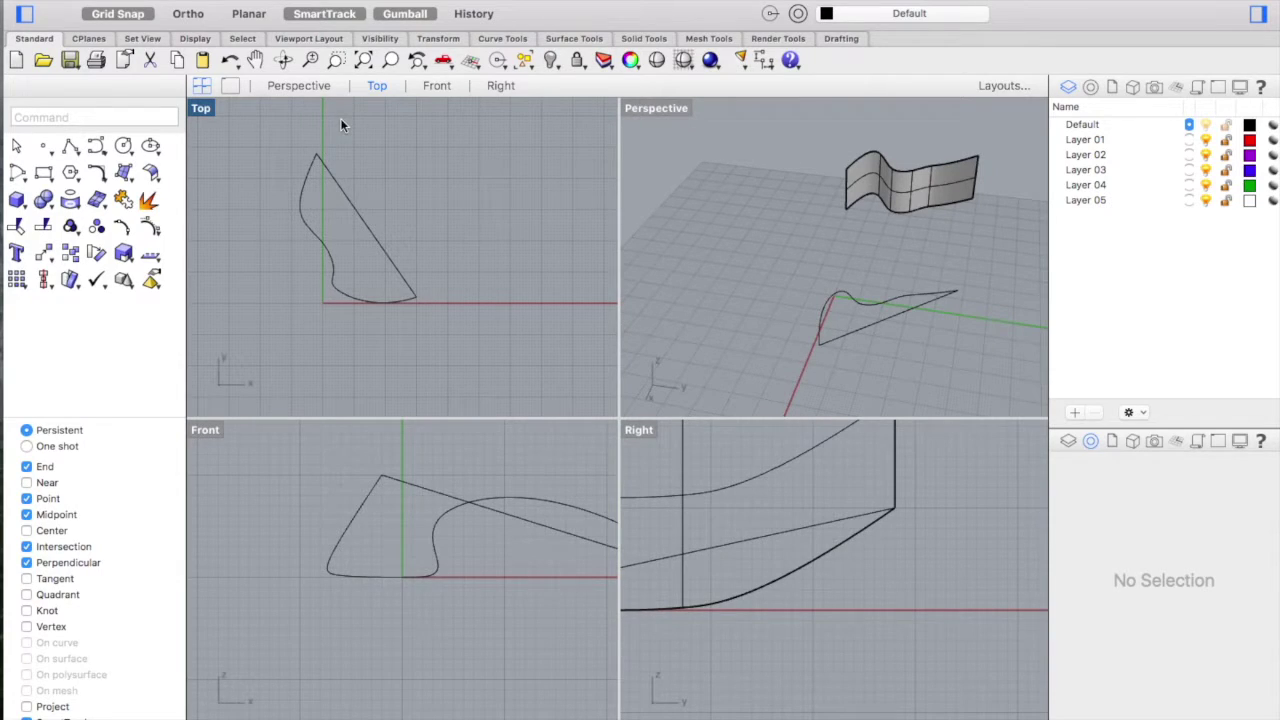
- Start a Revolve of the free-form curve in the Top view, using the straight line's two end points as the axis
type("Revolve")
key("Return")
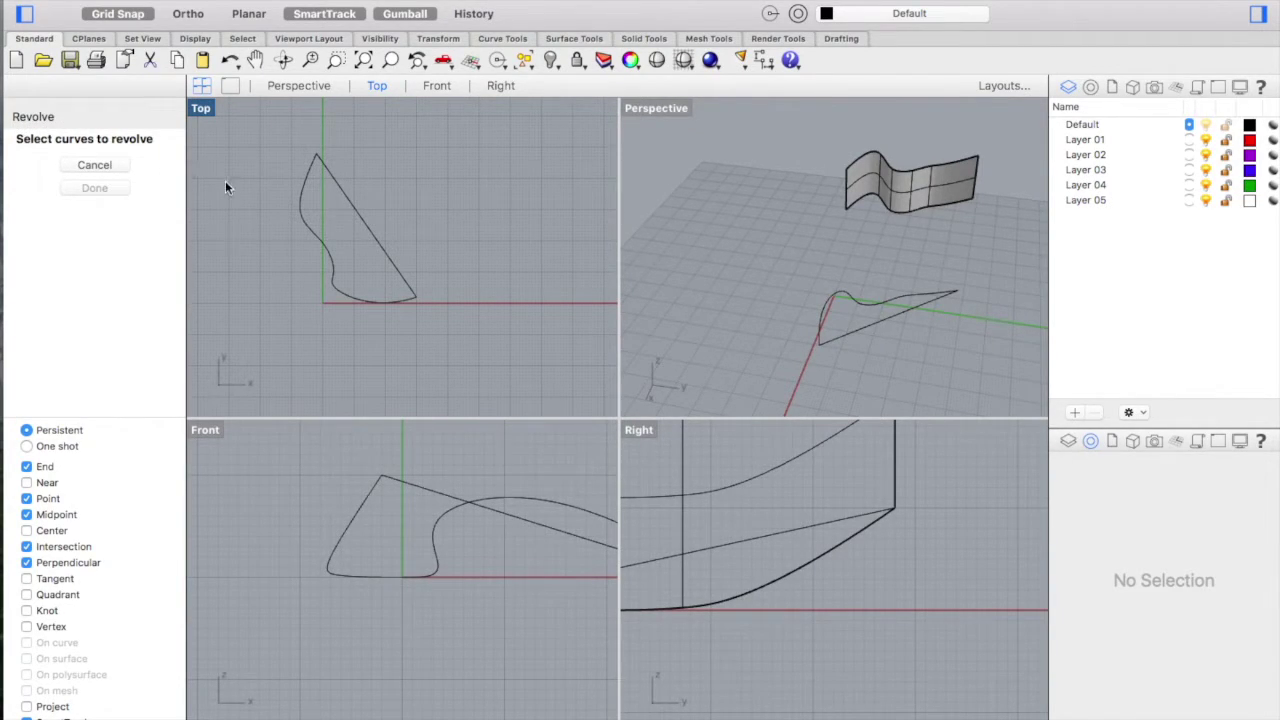
left_click(303, 221)
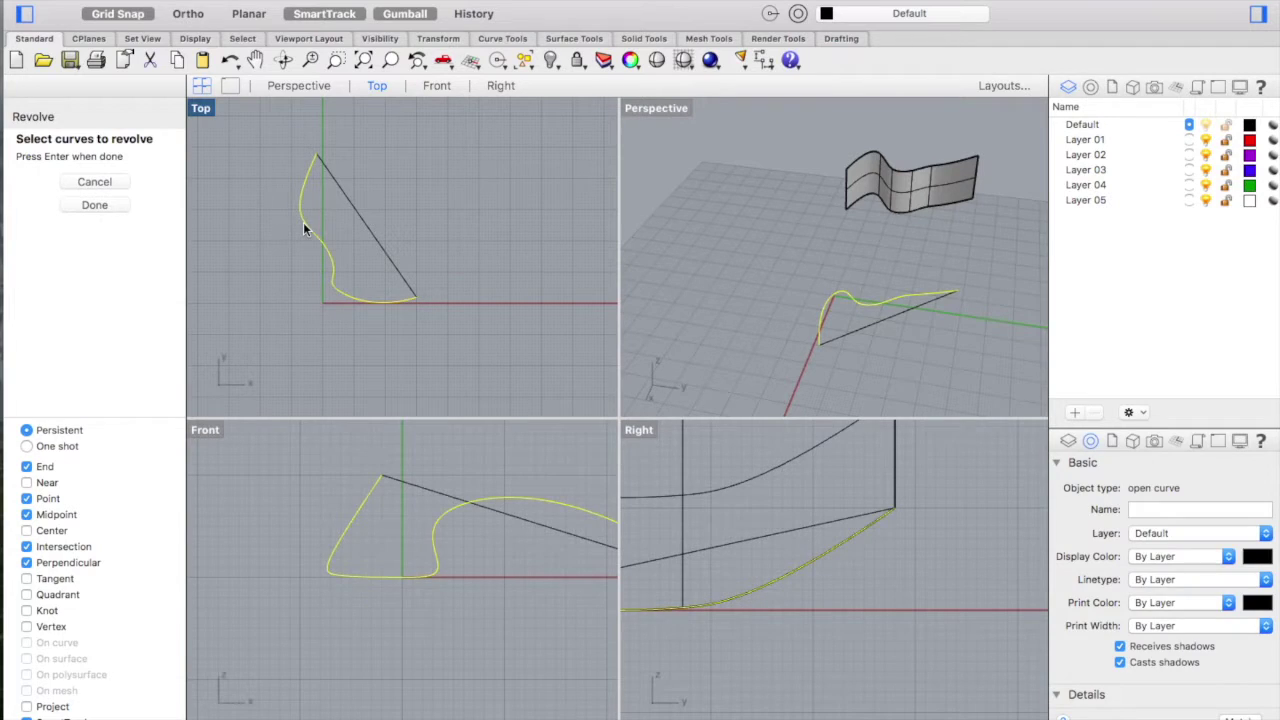
key("Return")
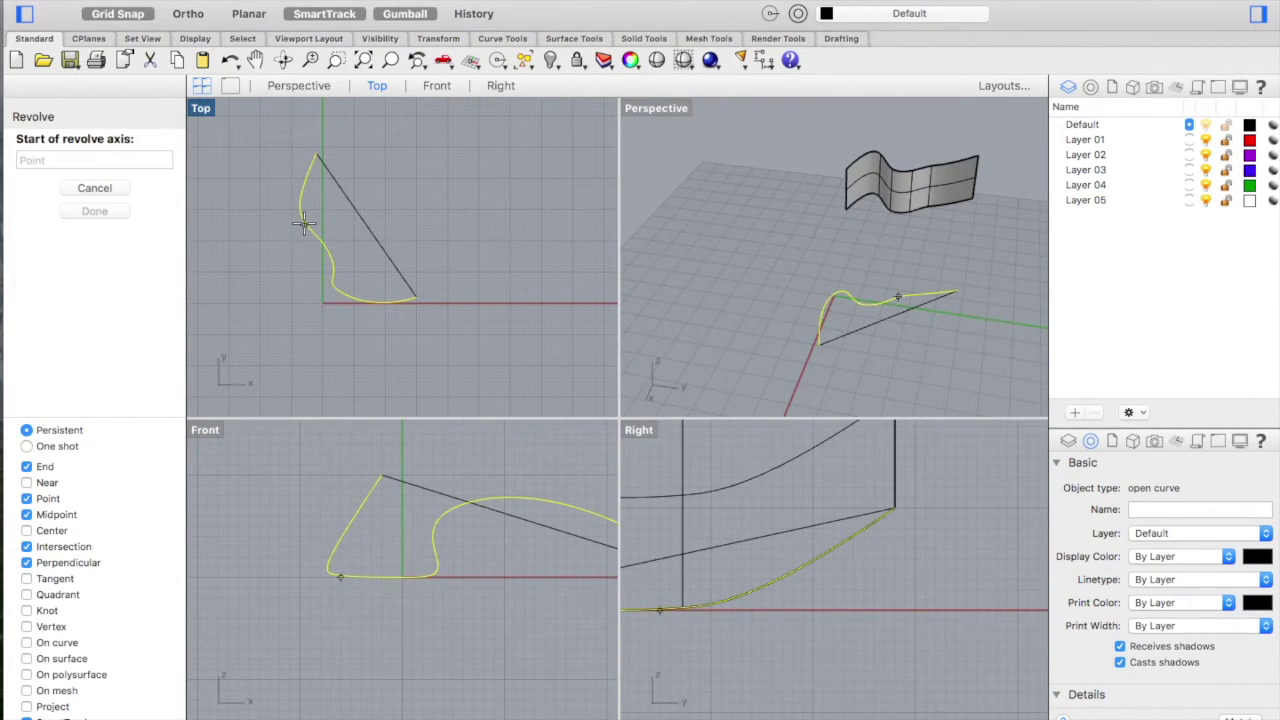
left_click(316, 158)
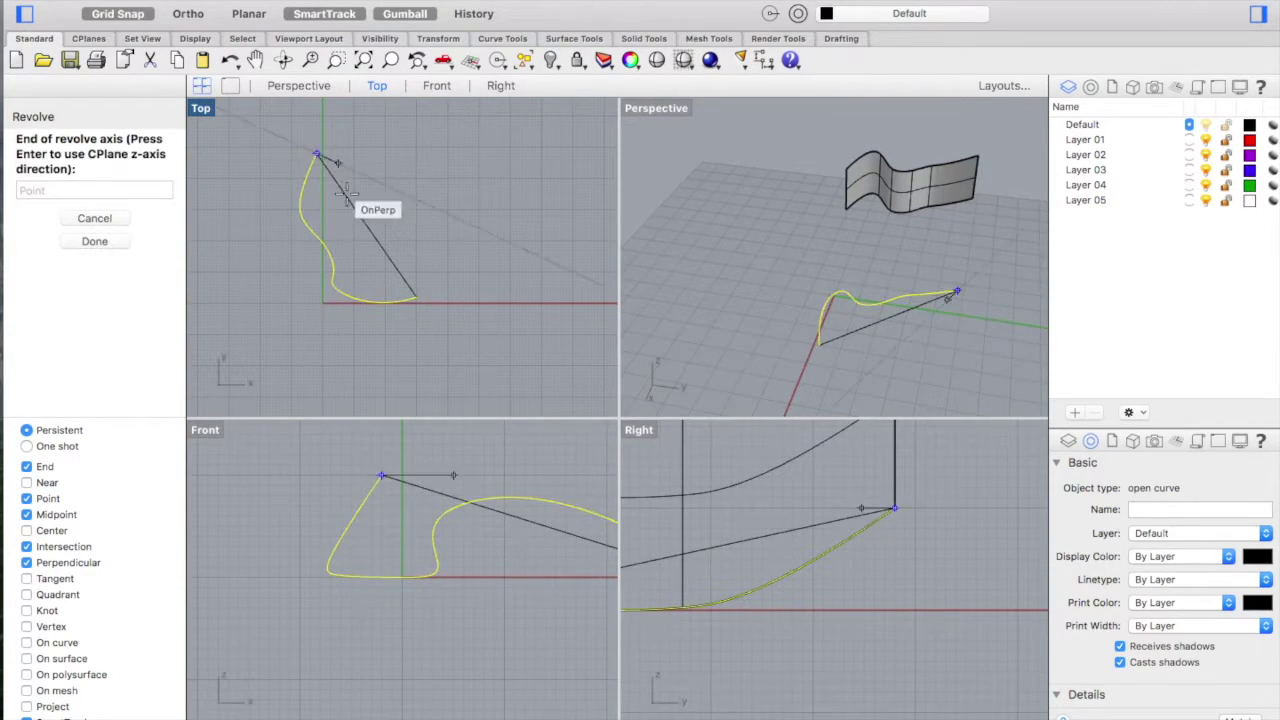
left_click(421, 299)
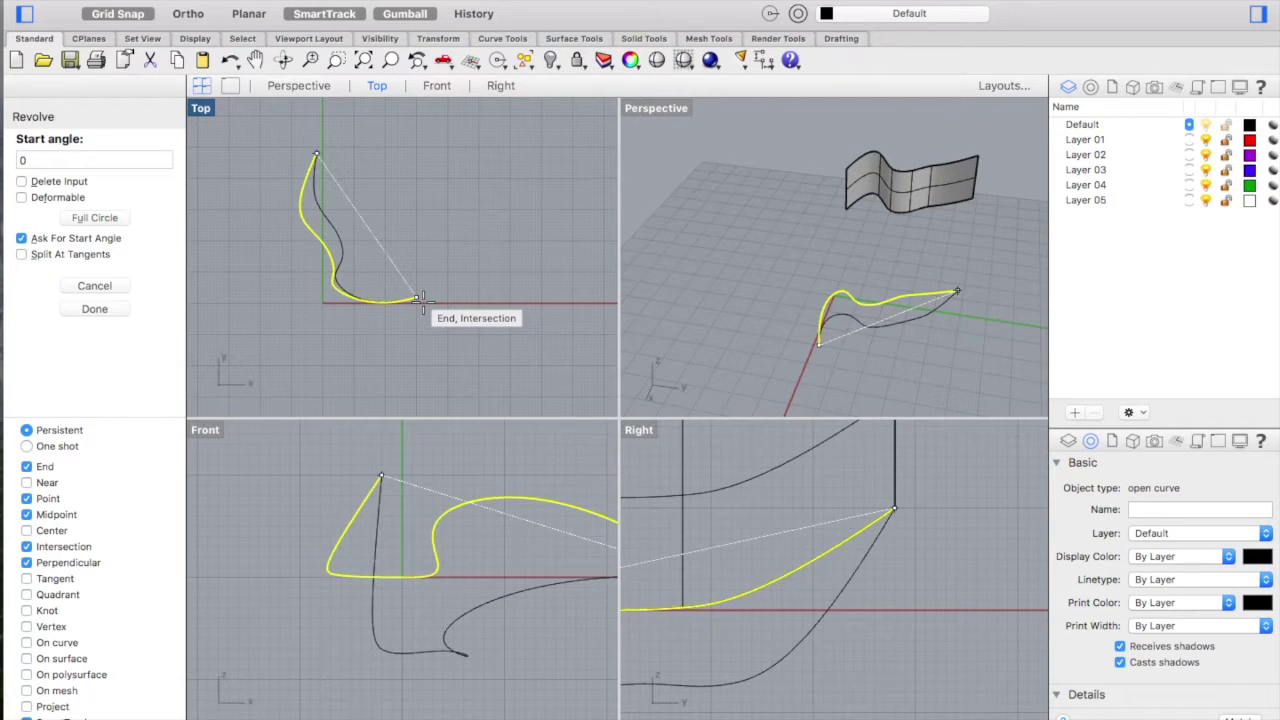
- Pick the revolve's start angle in the maximized Perspective view and complete the surface with a revolution angle of 270
double_click(679, 110)
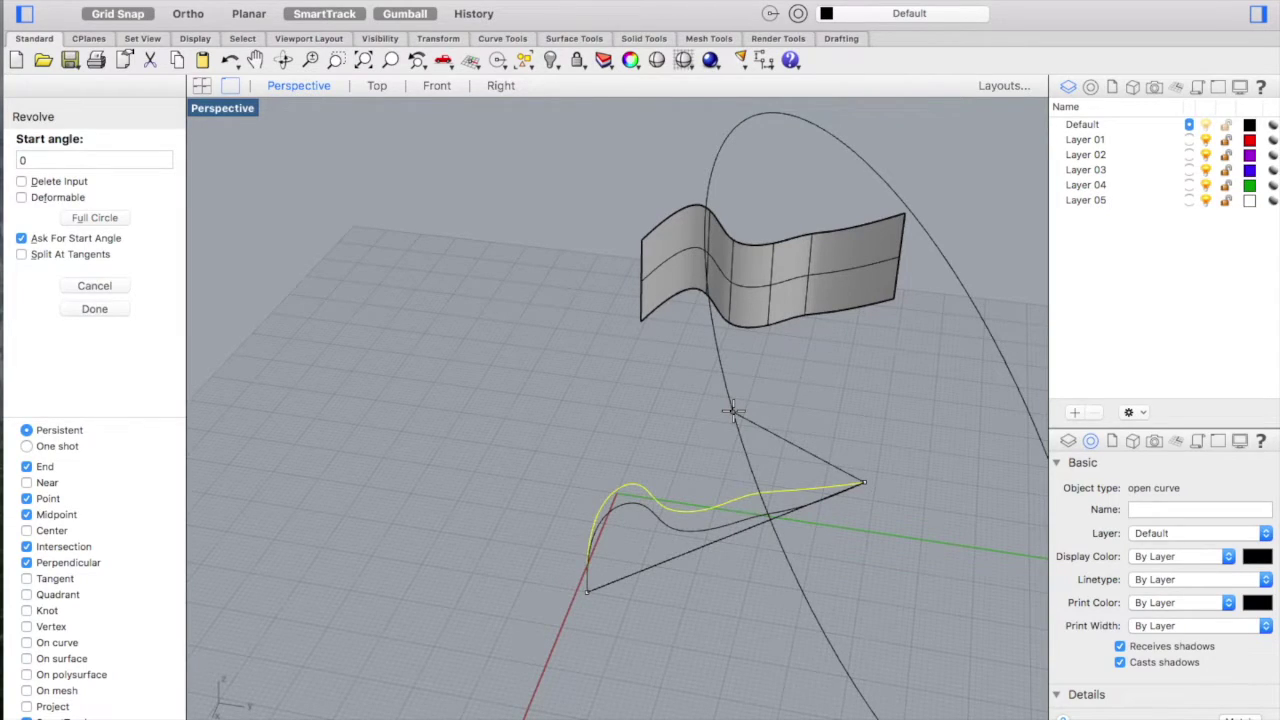
left_click(733, 410)
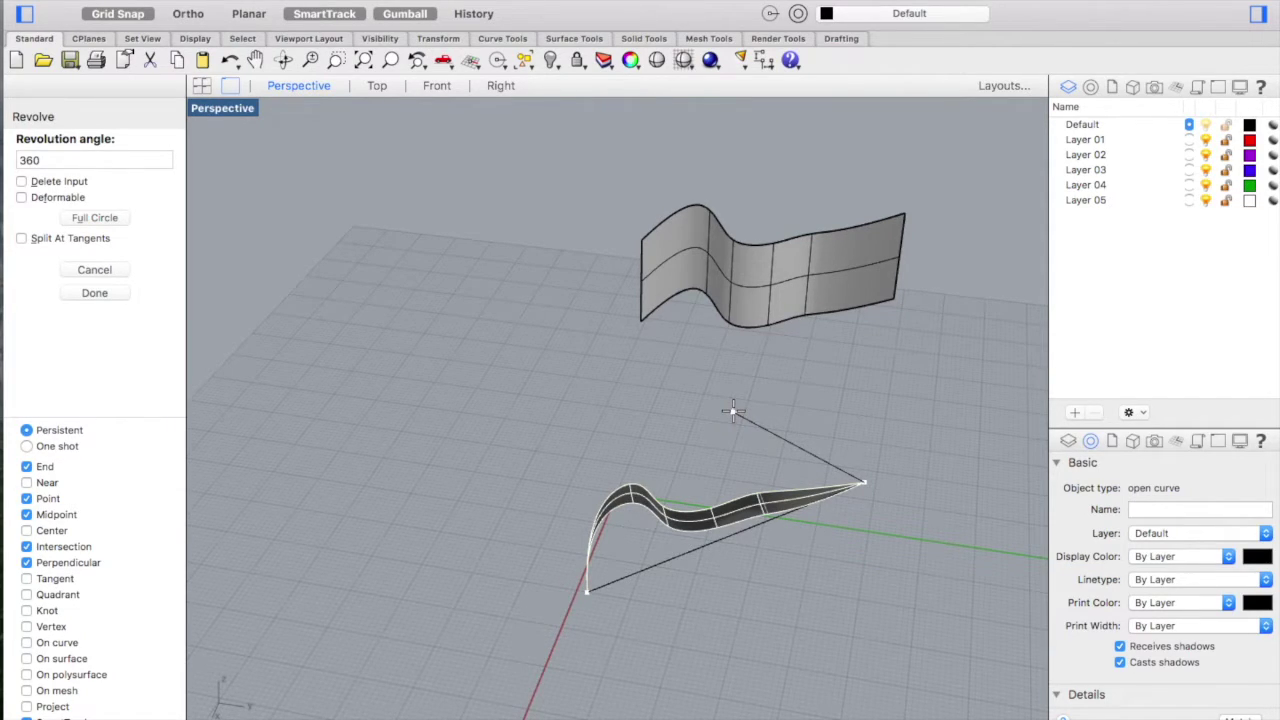
left_click(70, 163)
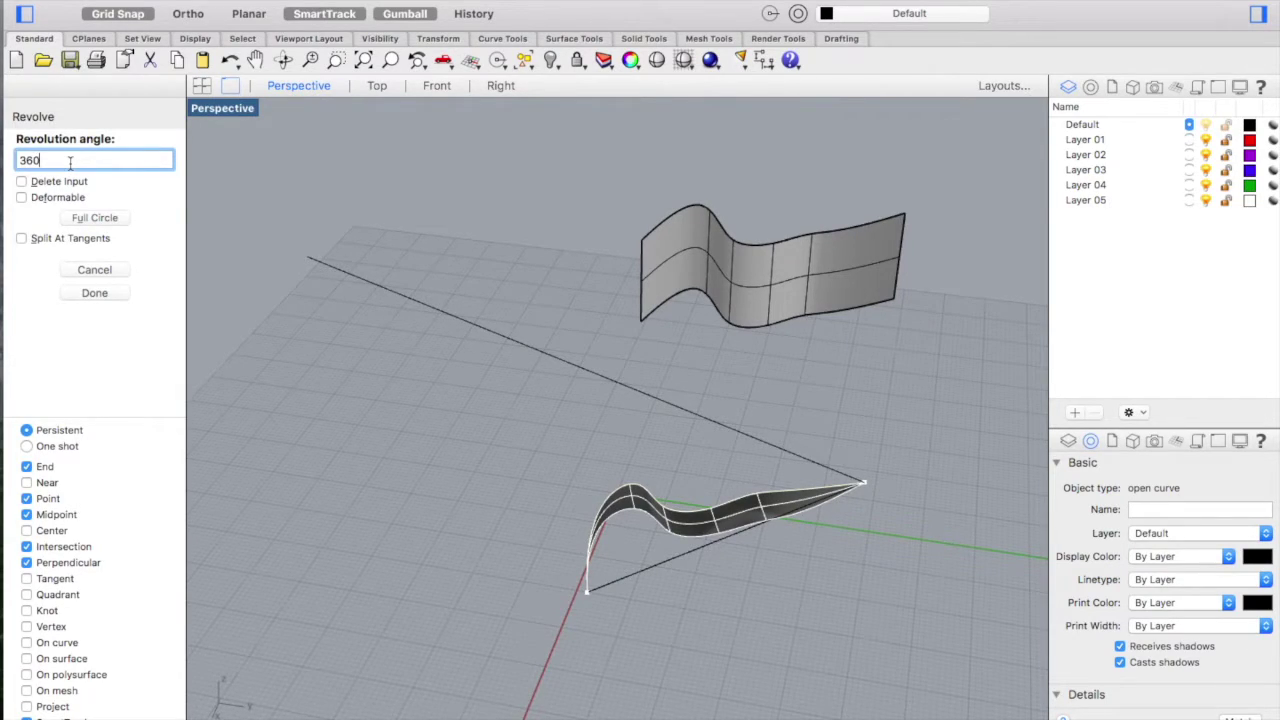
type("270")
key("BackSpace")
key("BackSpace")
key("BackSpace")
key("BackSpace")
key("BackSpace")
key("BackSpace")
key("BackSpace")
type("270")
key("Return")
- Examine the partially revolved surface from several sides and undo the revolve
right_click_drag(504, 380, 514, 380)
scroll(513, 378, "right", 10)
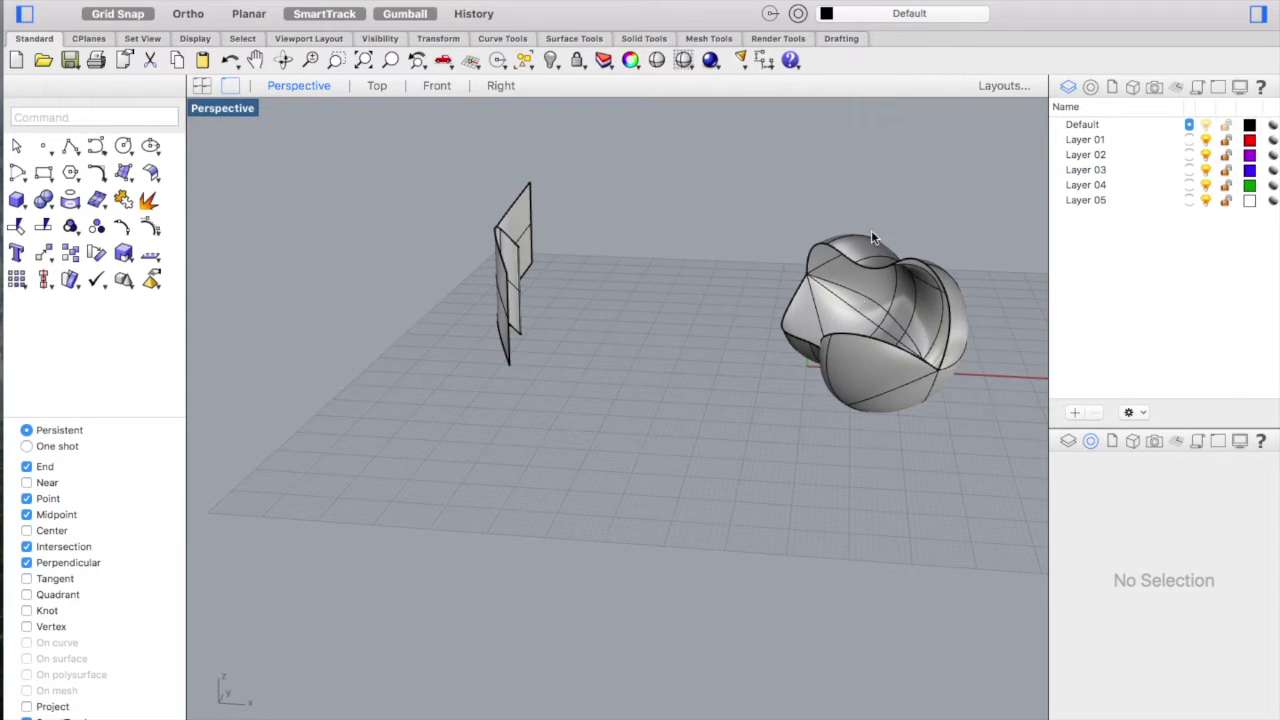
scroll(962, 303, "right", 8)
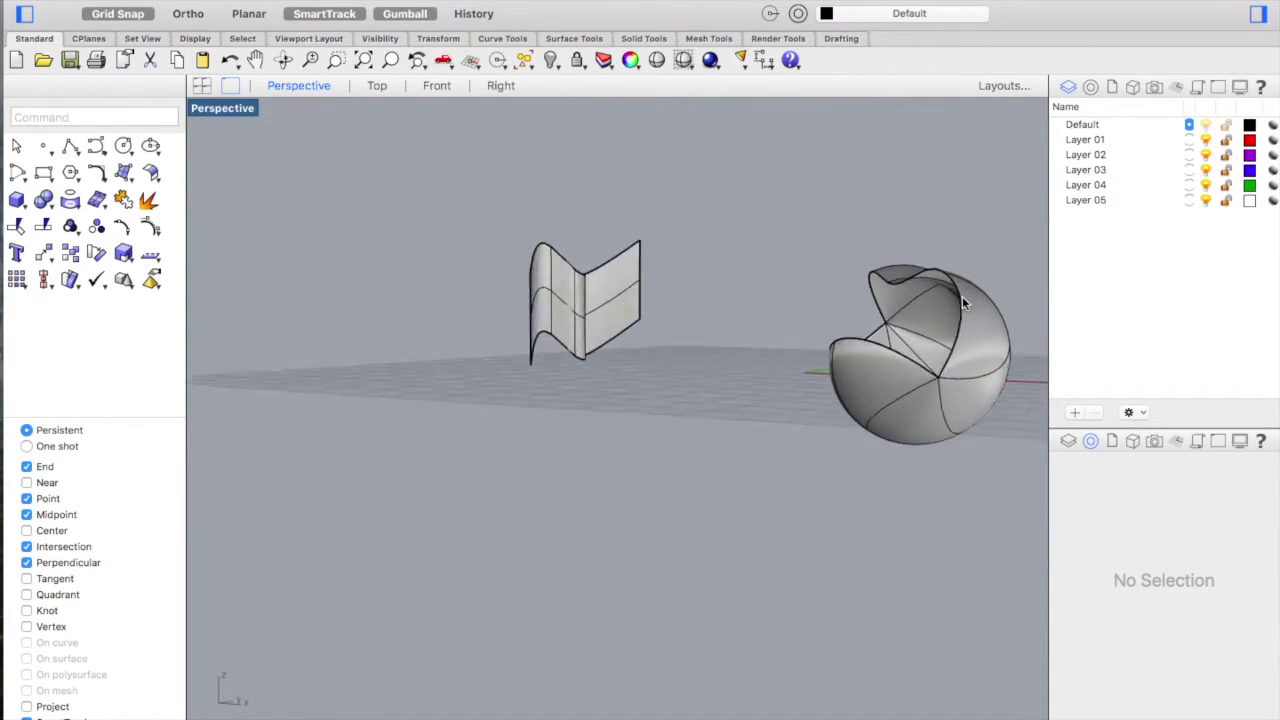
scroll(962, 303, "down", 3)
key("super+z")
scroll(962, 303, "right", 10)
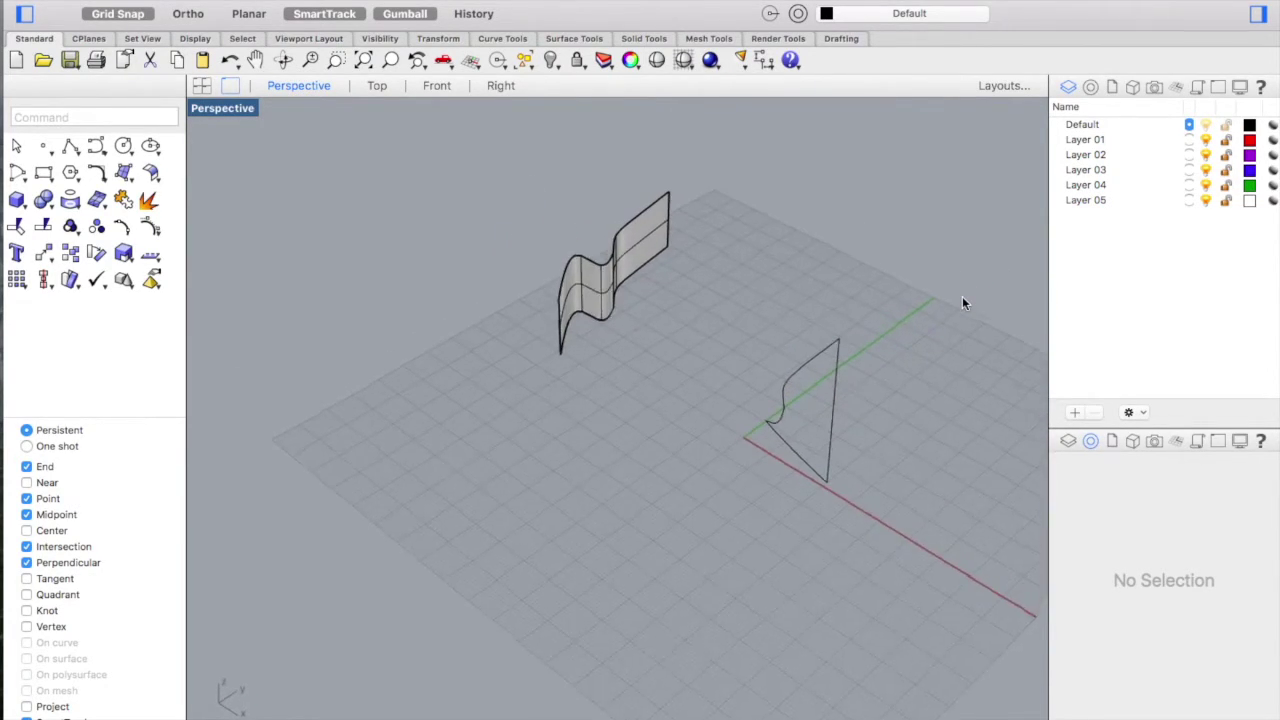
key("Return")
left_click(815, 358)
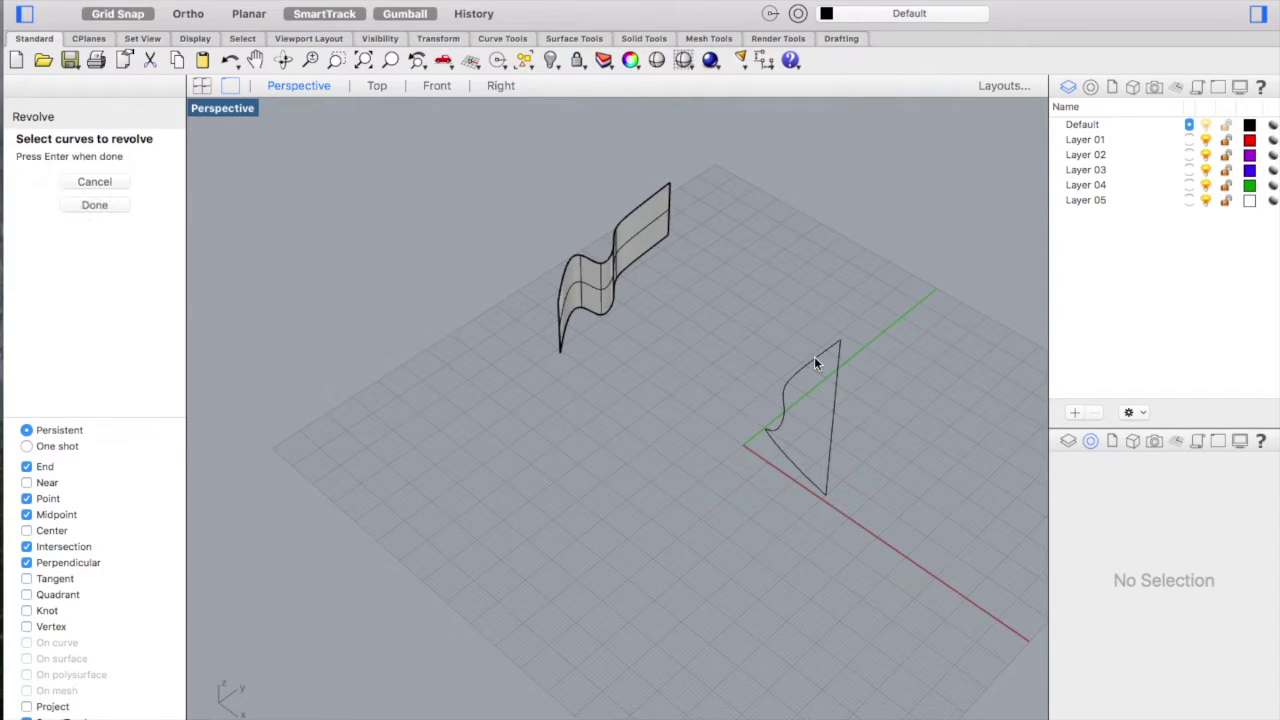
key("Return")
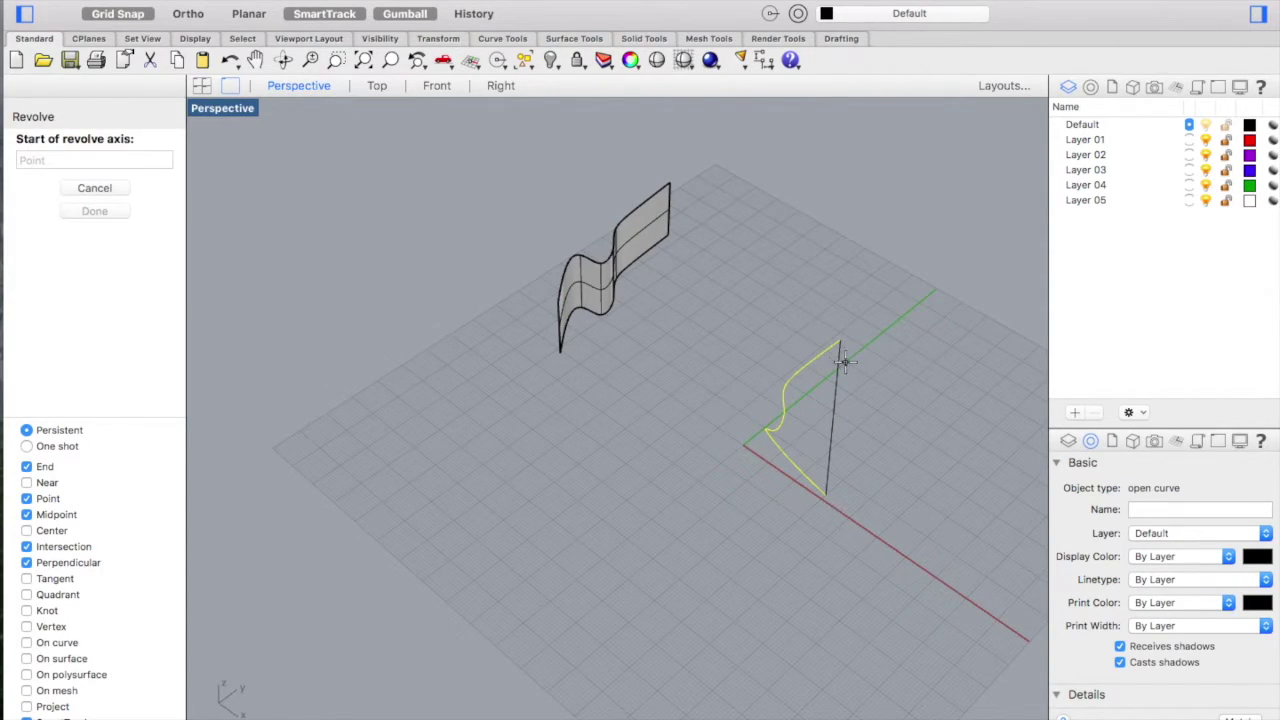
left_click(371, 101)
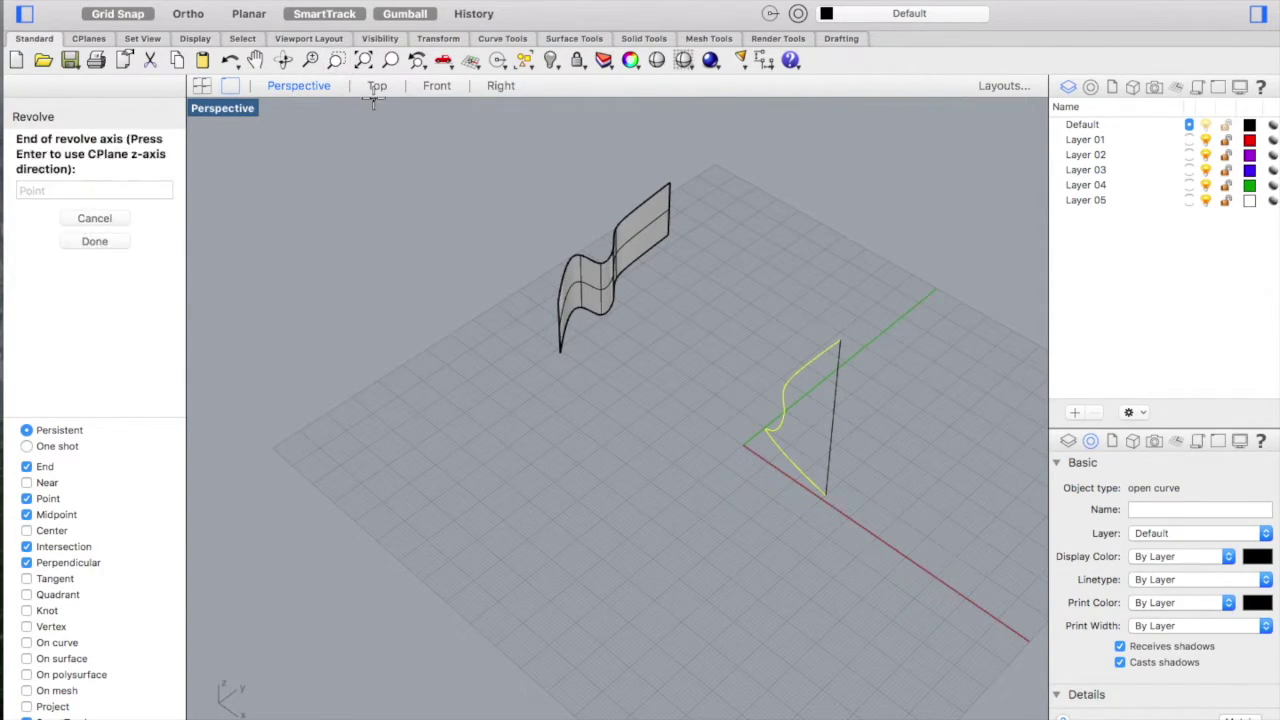
left_click(377, 86)
key("Escape")
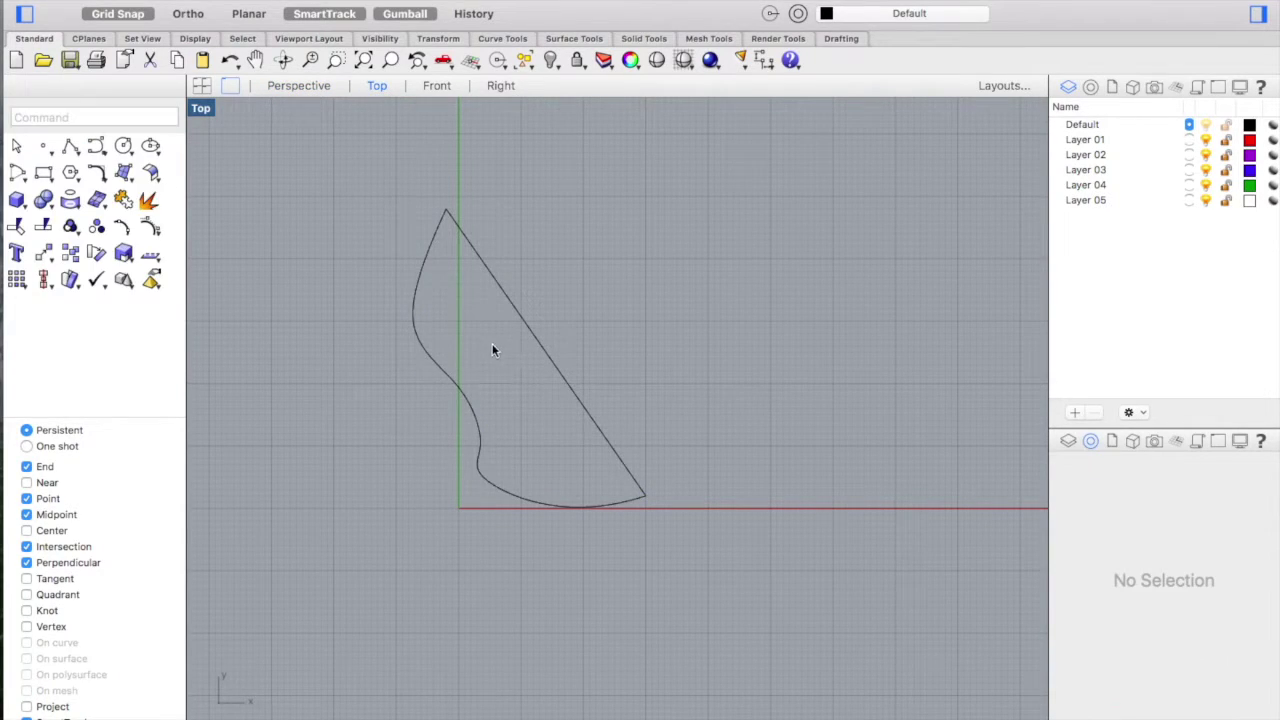
- Revolve the free-form curve in the Top view about the straight line's two end points with a revolution angle of 360
key("Return")
left_click(427, 349)
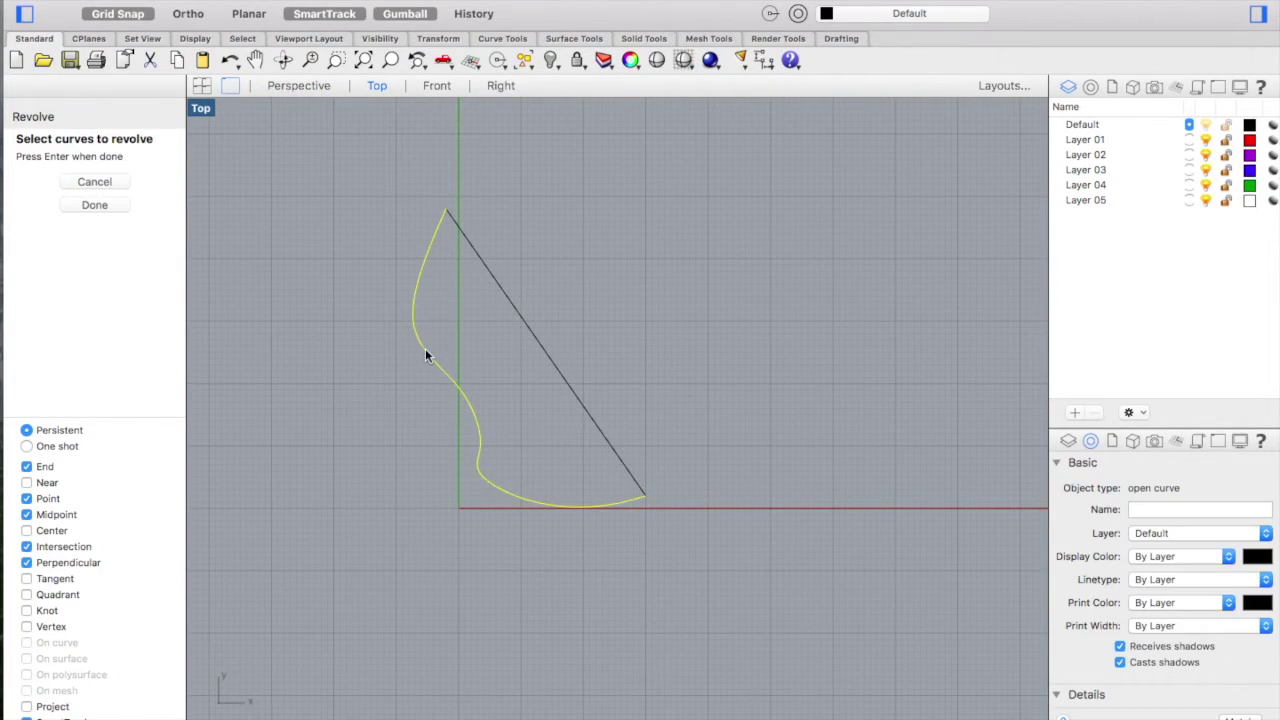
key("Return")
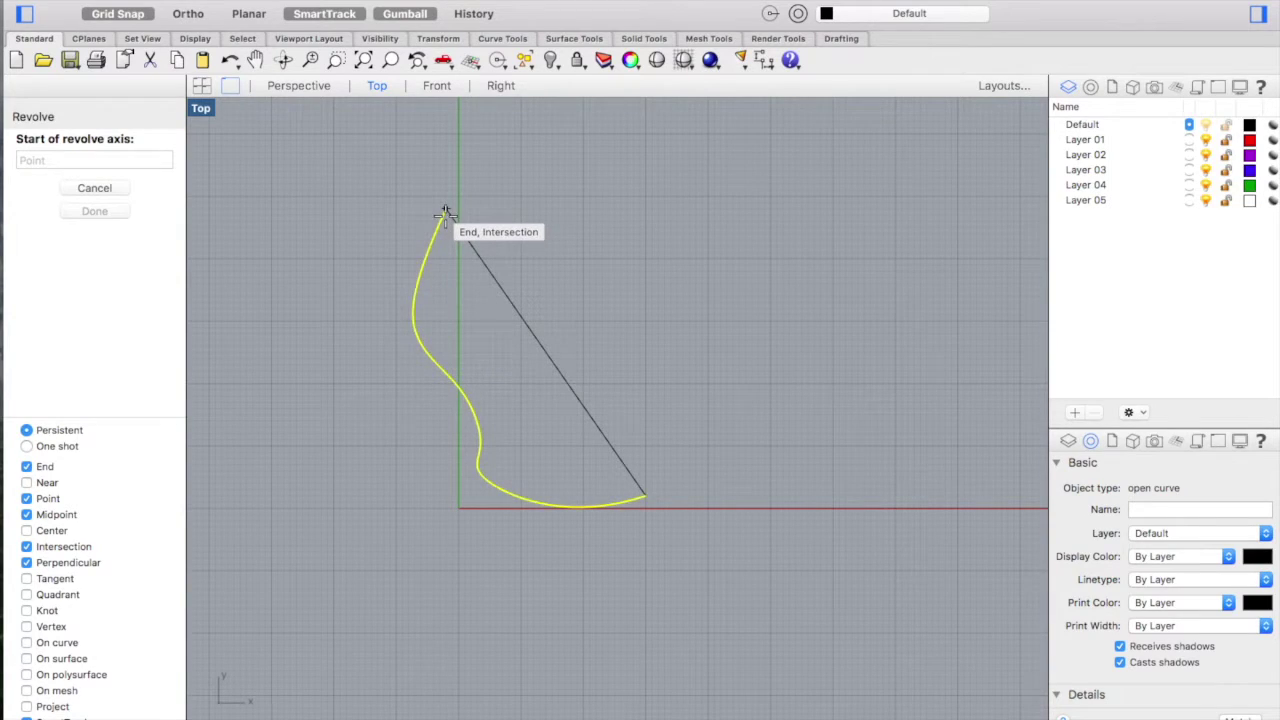
left_click(446, 210)
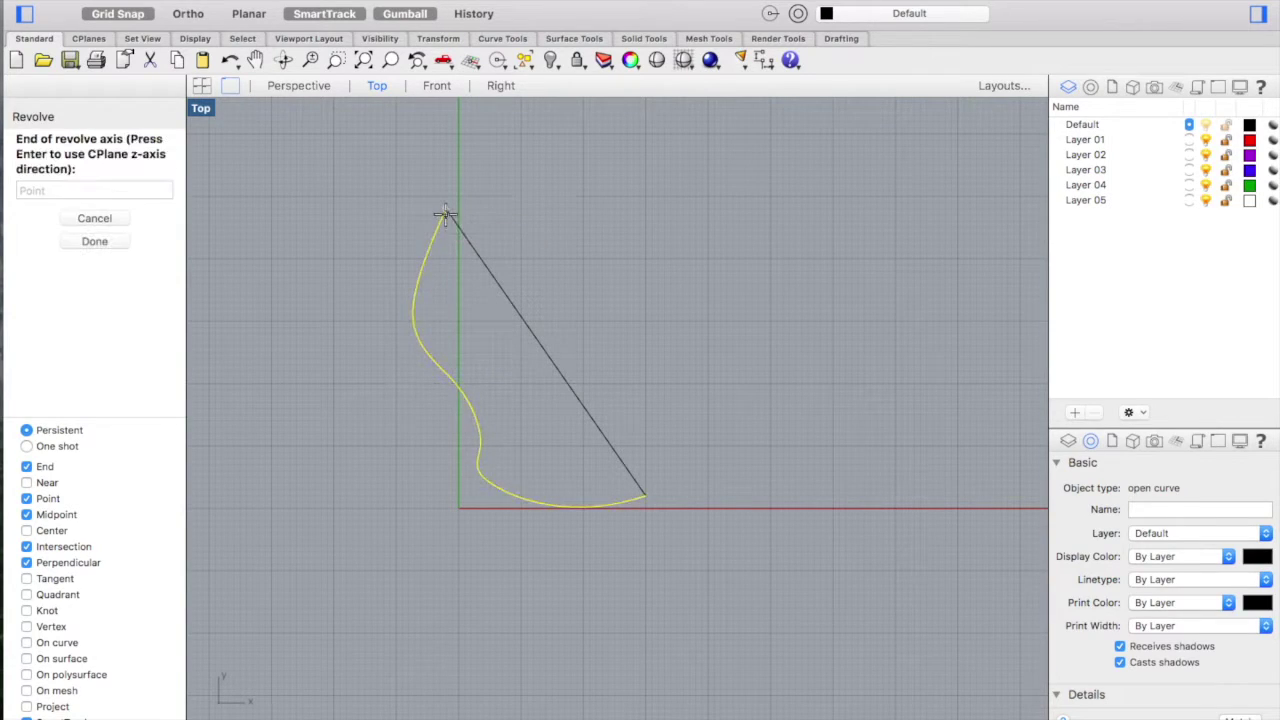
left_click(645, 495)
left_click(645, 495)
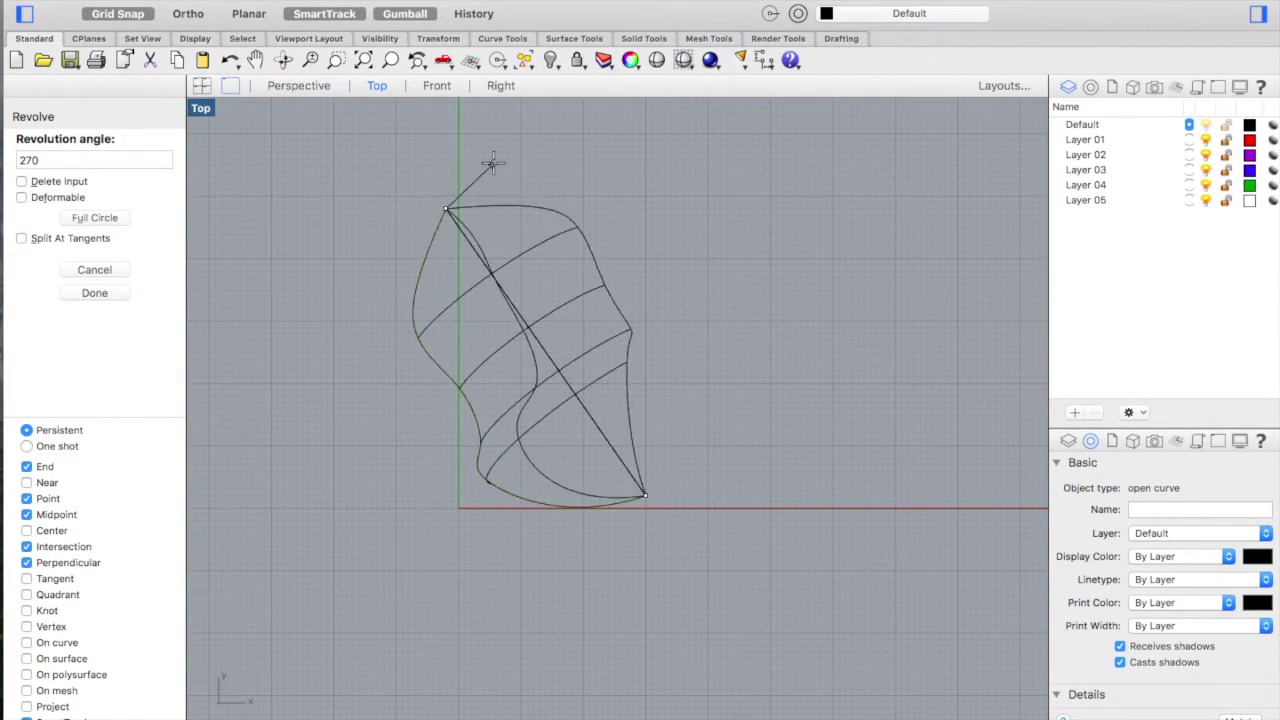
left_click(113, 162)
type("3")
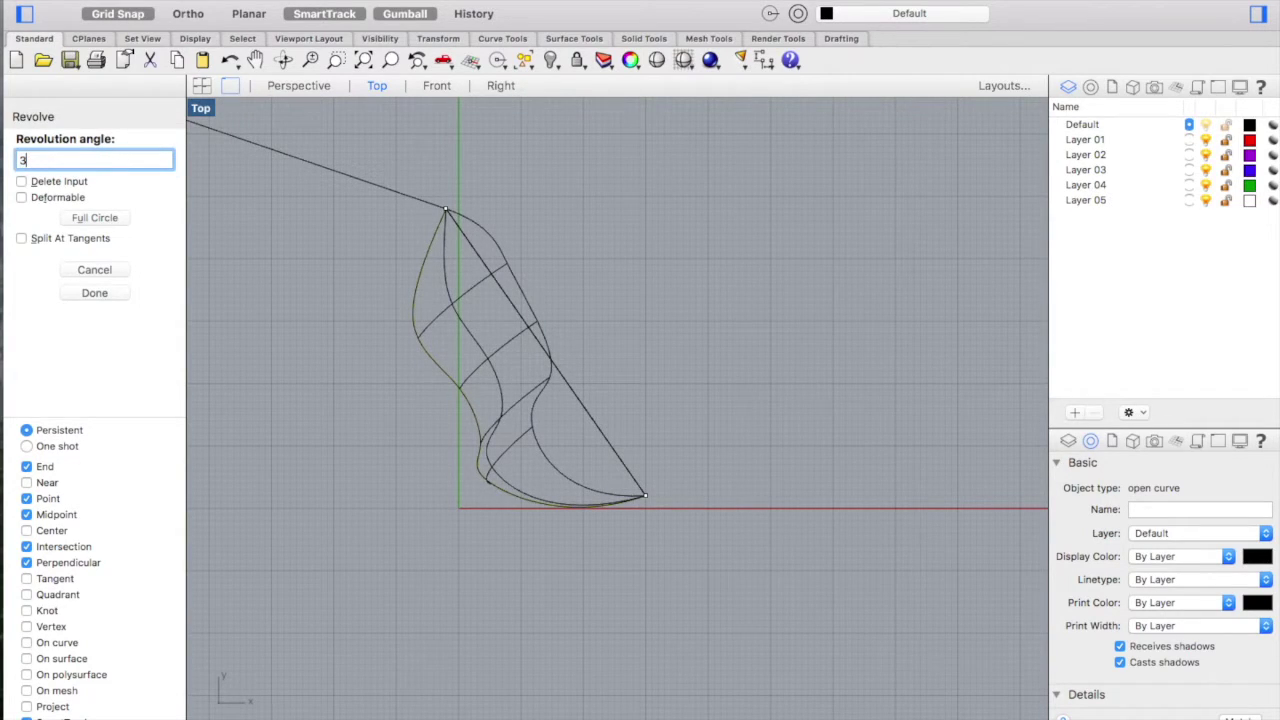
type("60")
key("Return")
- Move the source curve out of the revolved surface in the negative Y direction with the gumball in the Perspective view
left_click(298, 85)
right_click_drag(636, 305, 636, 305)
right_click_drag(911, 359, 911, 359)
right_click_drag(940, 506, 848, 394)
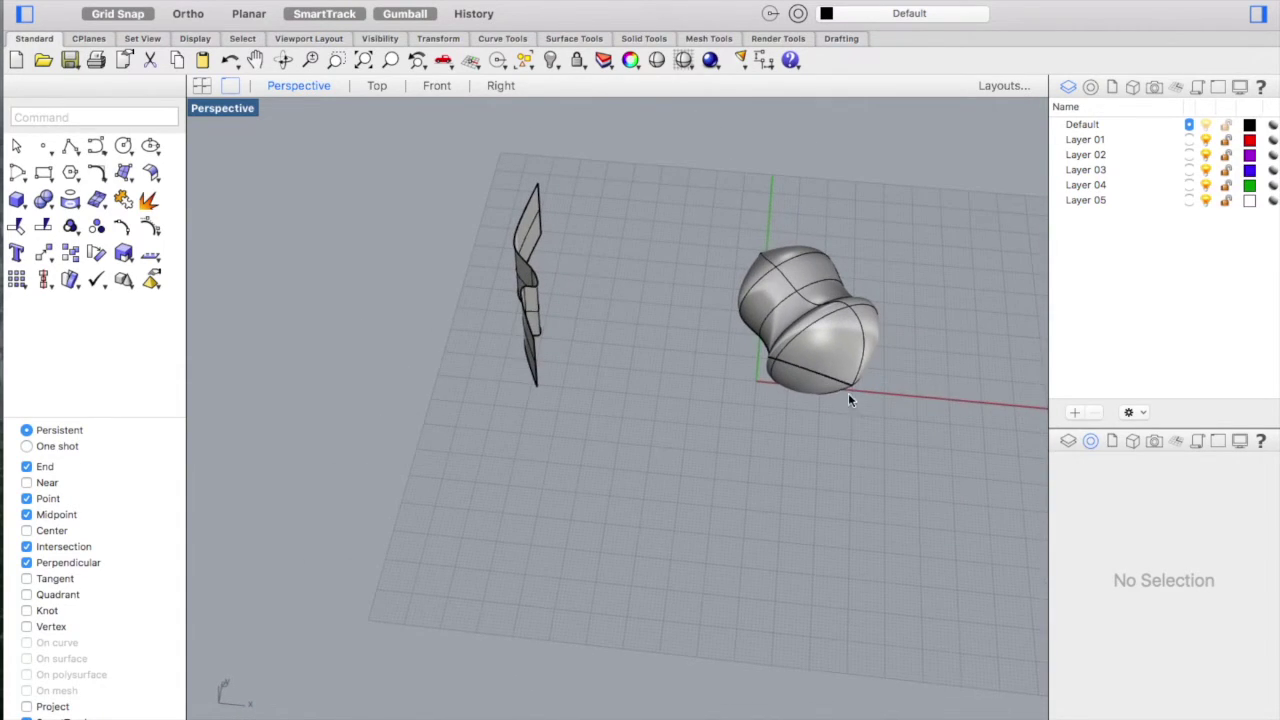
left_click(806, 374)
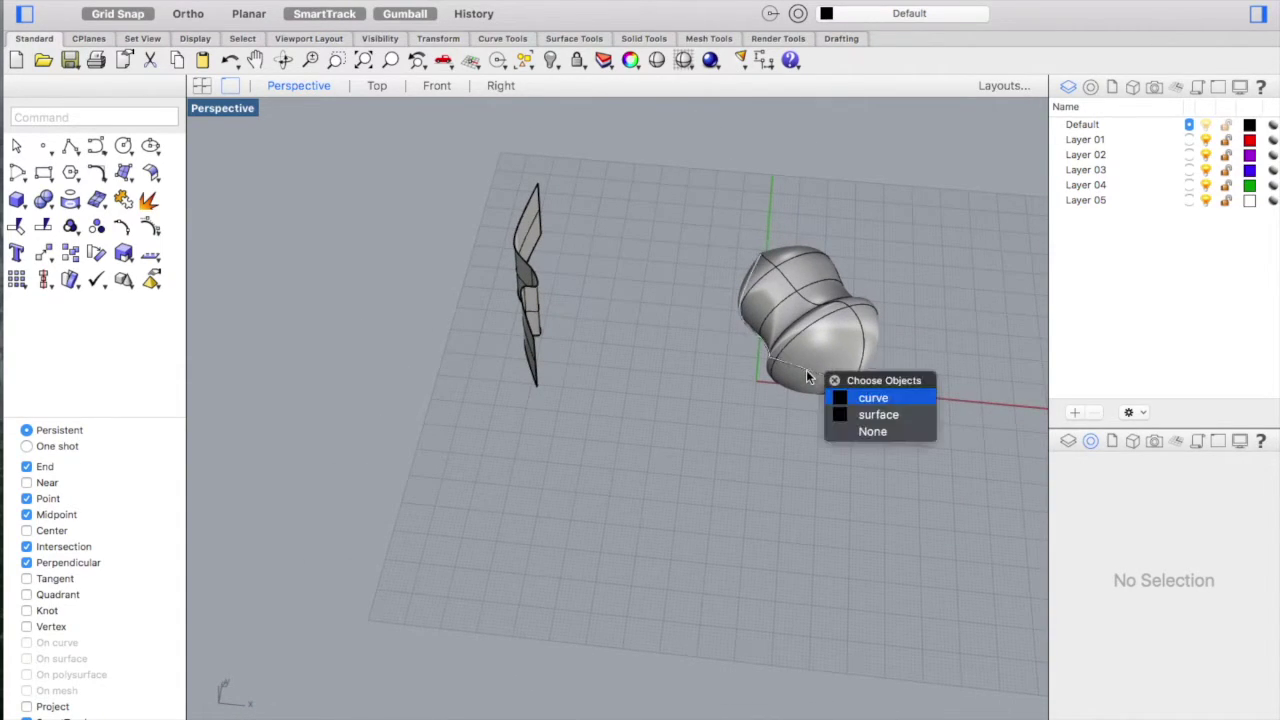
left_click(858, 396)
right_click_drag(876, 328, 845, 328)
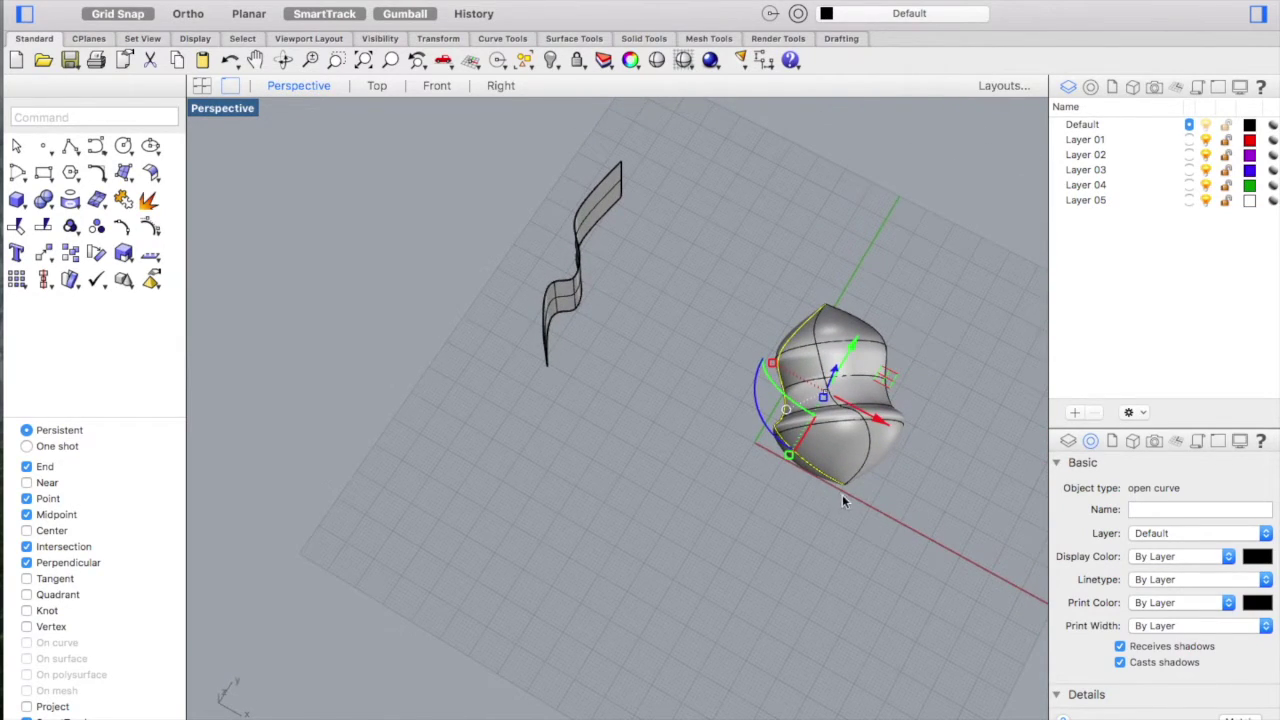
scroll(845, 504, "down", 10)
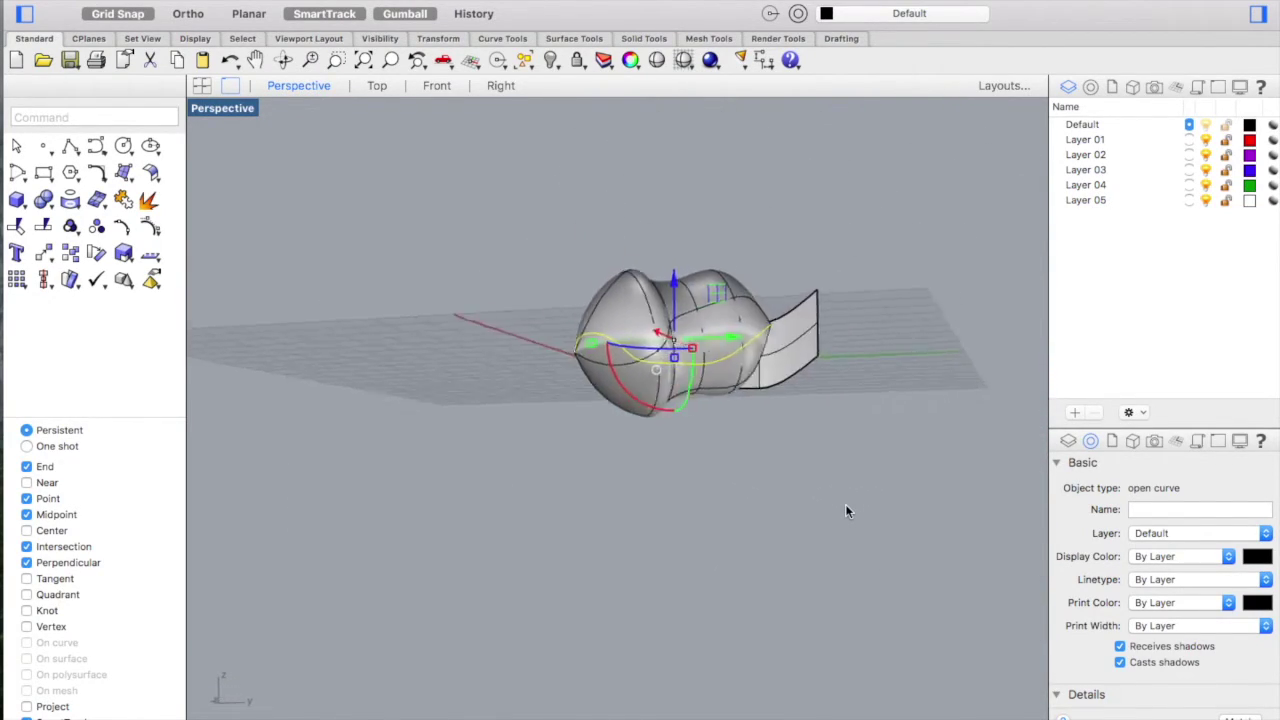
scroll(845, 510, "right", 10)
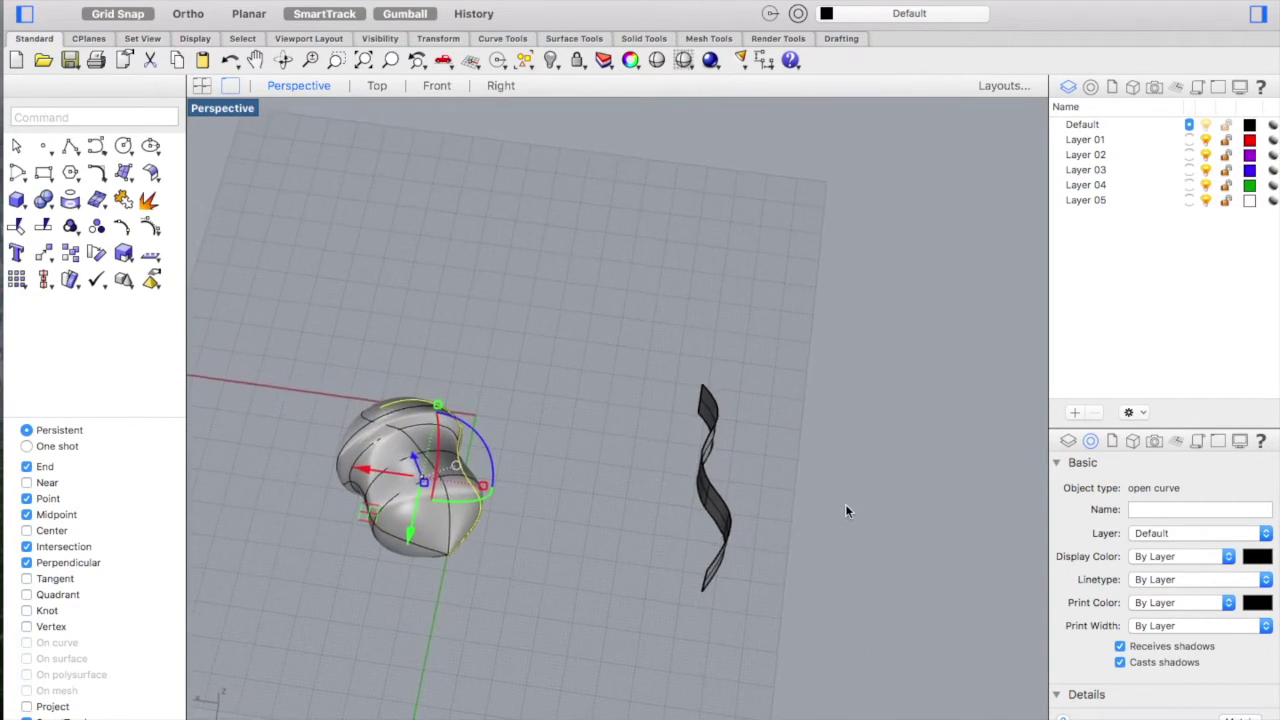
right_click_drag(846, 505, 613, 468)
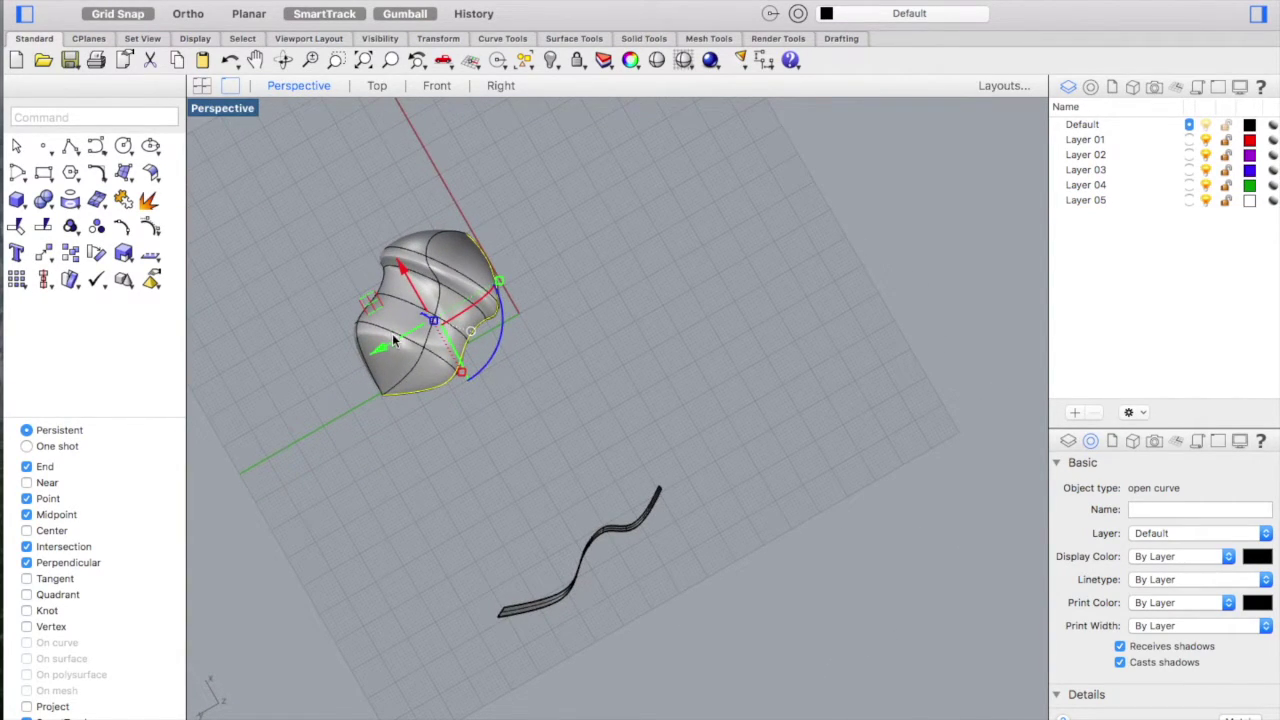
left_click_drag(387, 350, 660, 280)
- Select the revolved surface and examine it alongside the separated source curve and the extruded surface from several sides
left_click(438, 293)
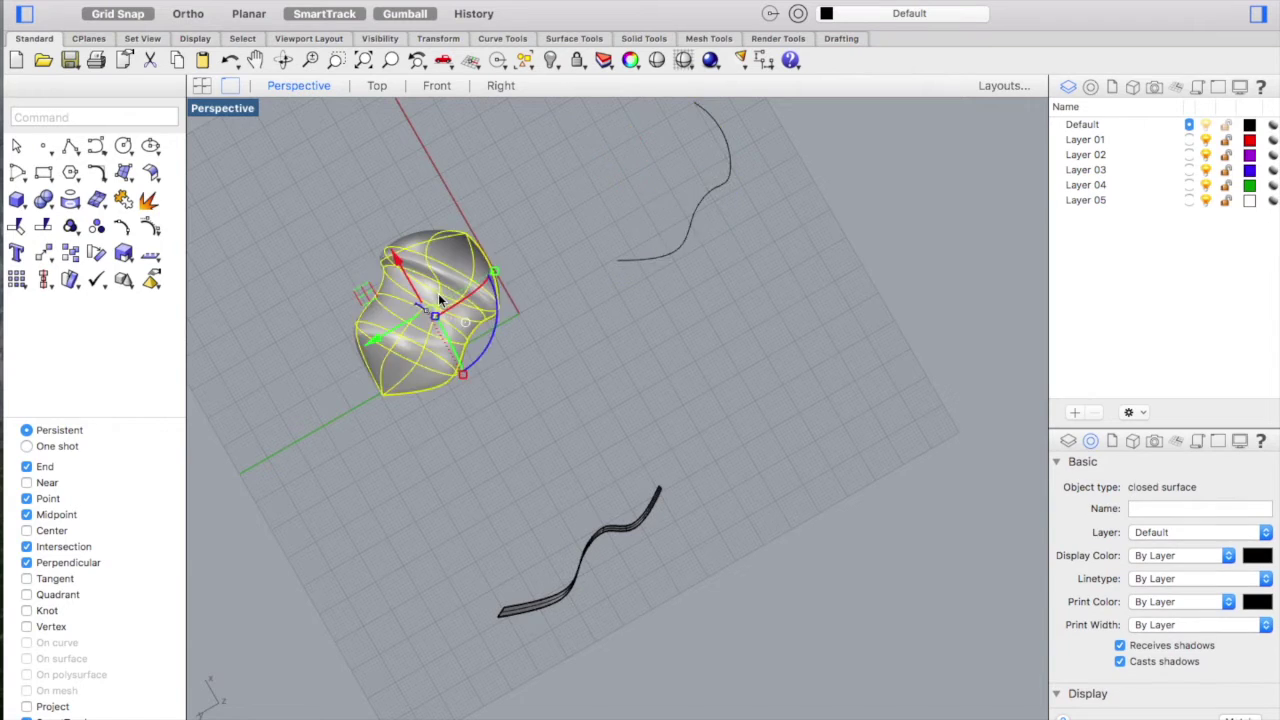
right_click_drag(438, 294, 438, 294)
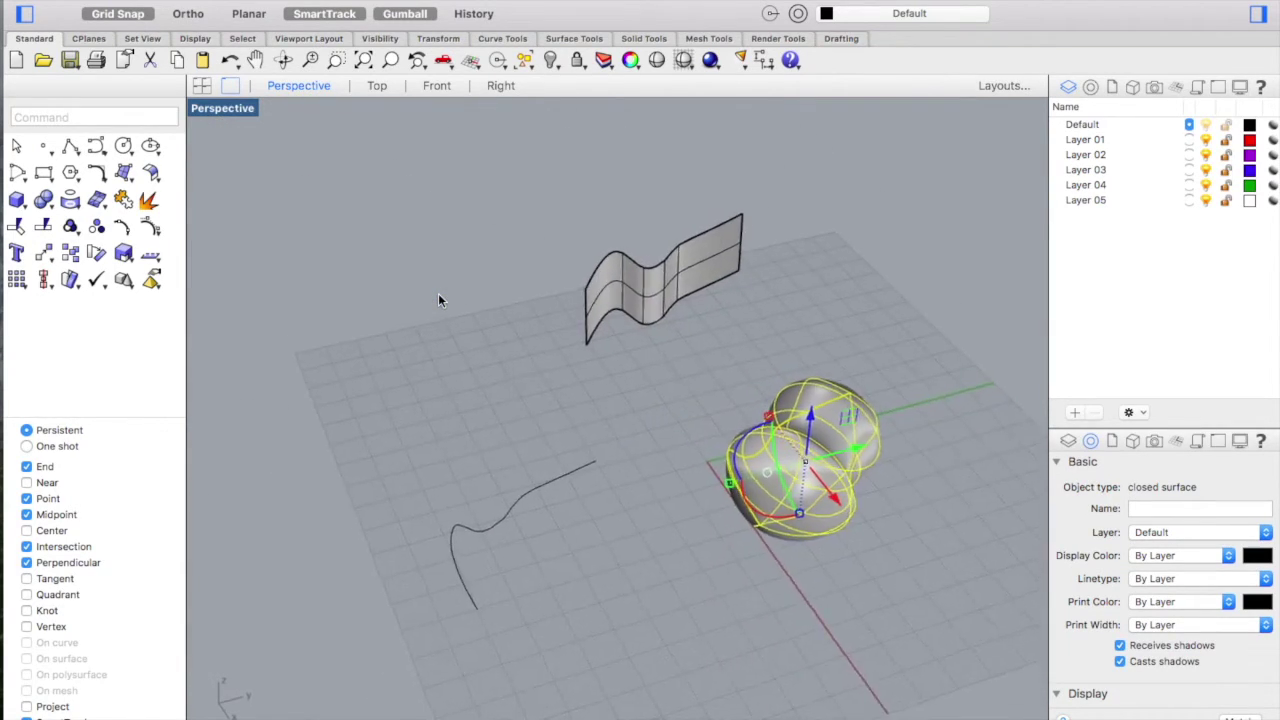
scroll(438, 293, "left", 5)
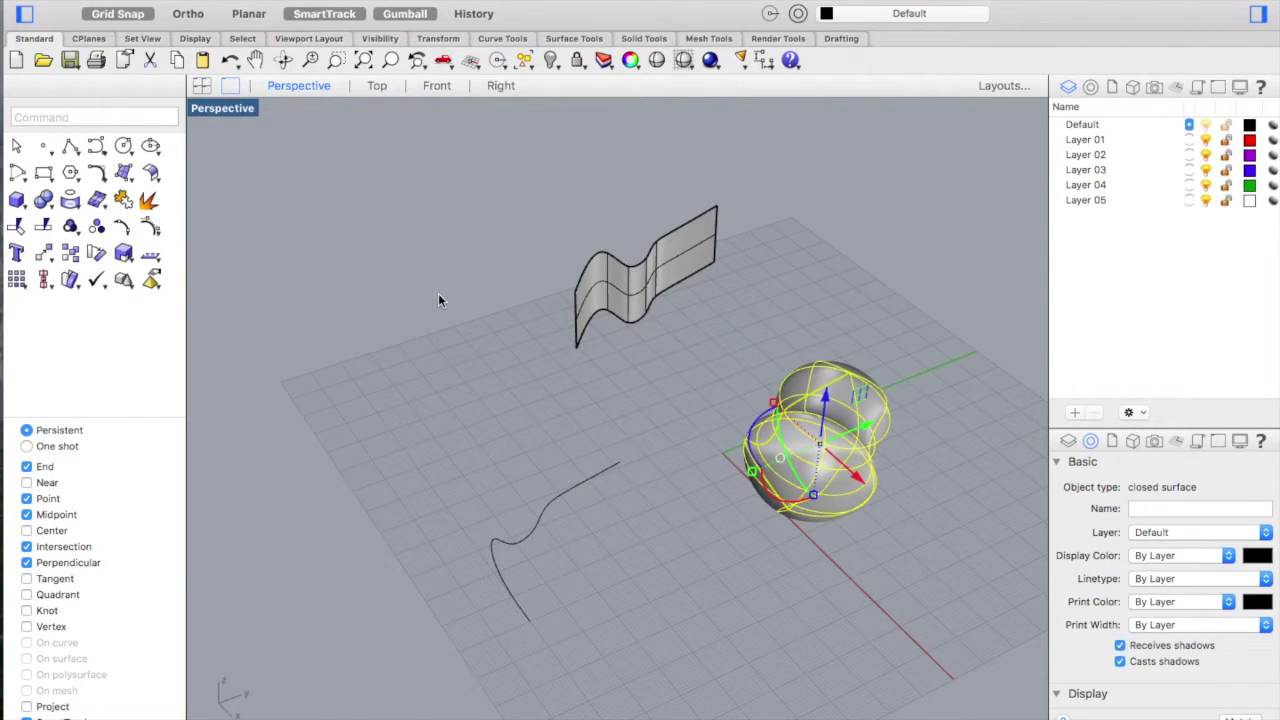
right_click_drag(440, 297, 628, 400)
scroll(628, 400, "right", 5, "shift")
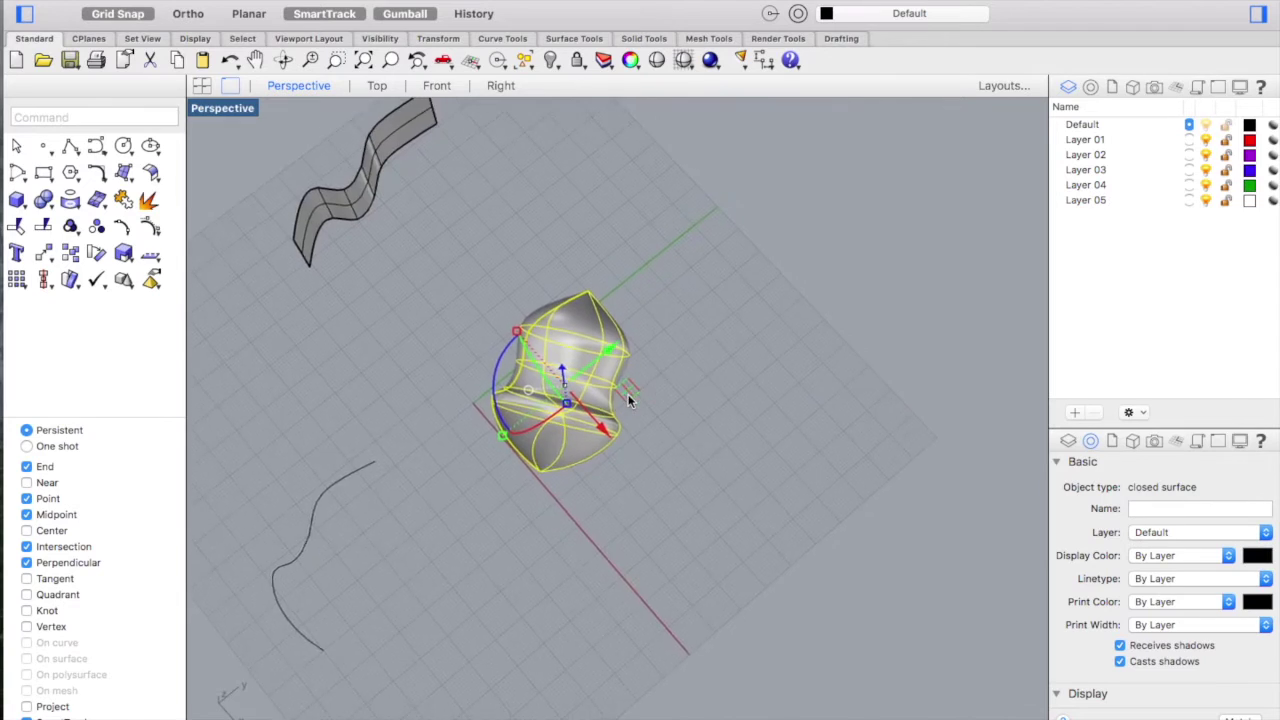
scroll(628, 400, "left", 4)
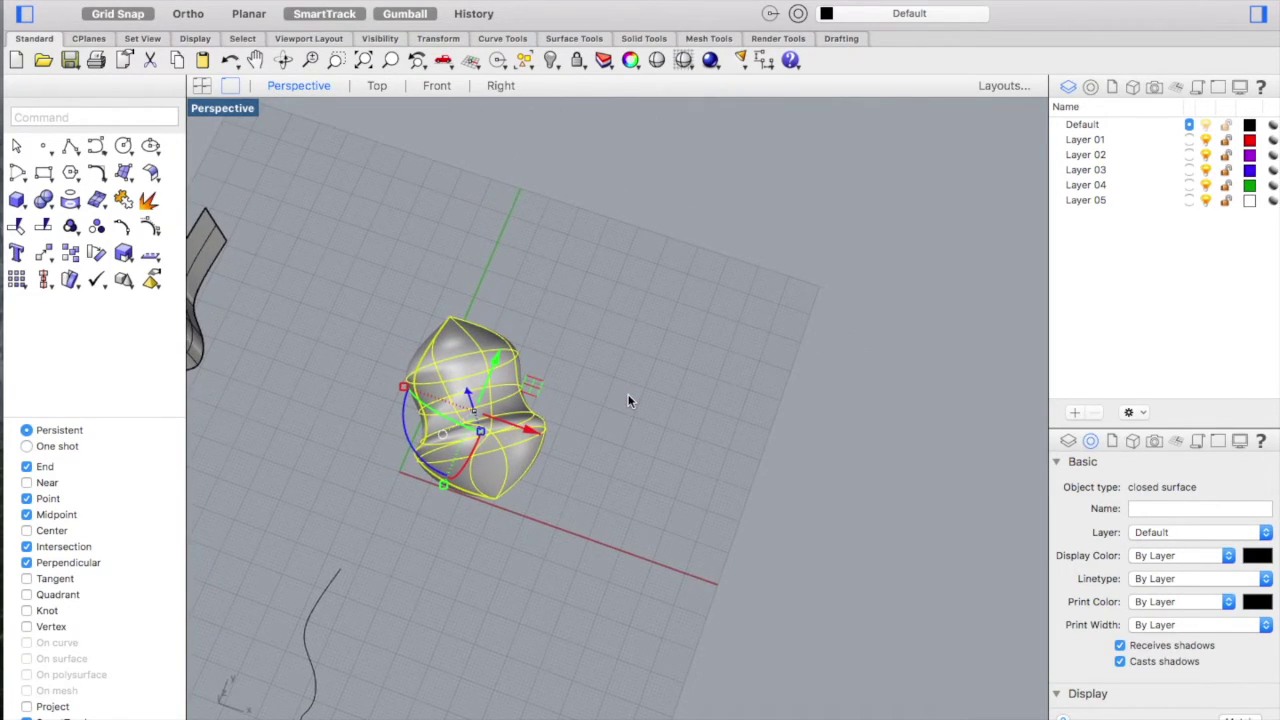
scroll(628, 395, "left", 5, "shift")
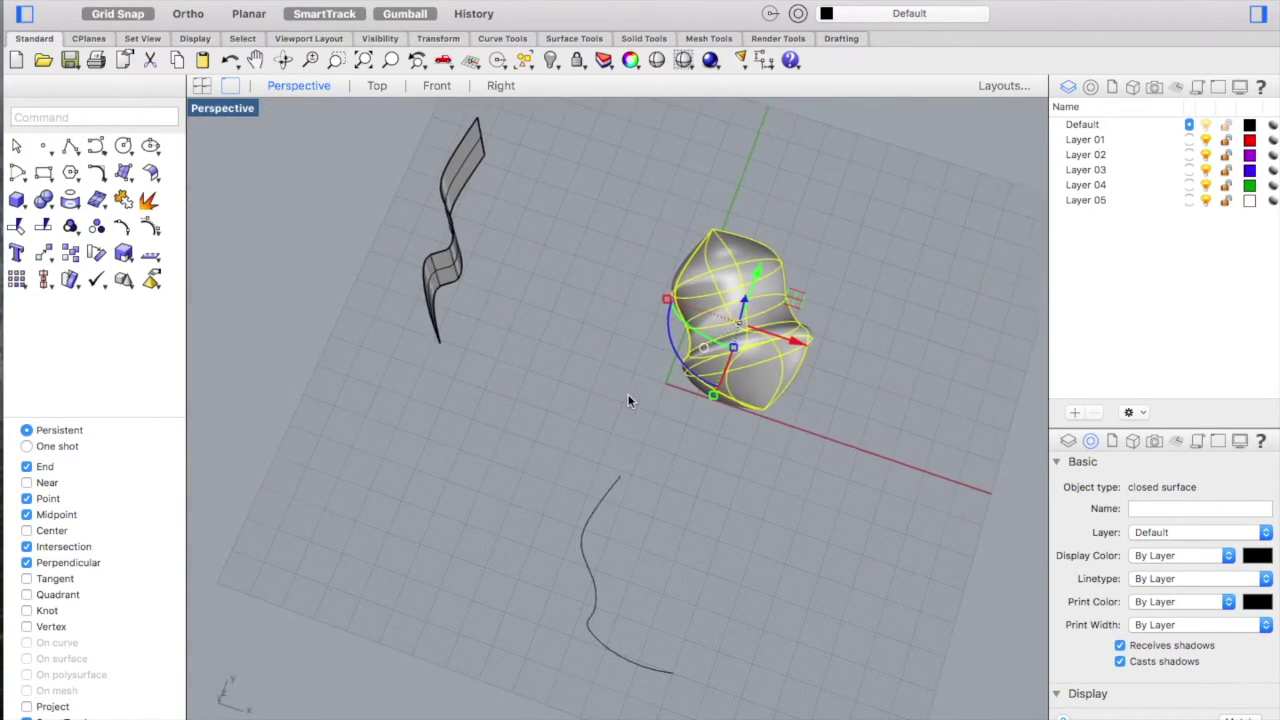
- Delete the closed revolved surface
left_click(768, 326)
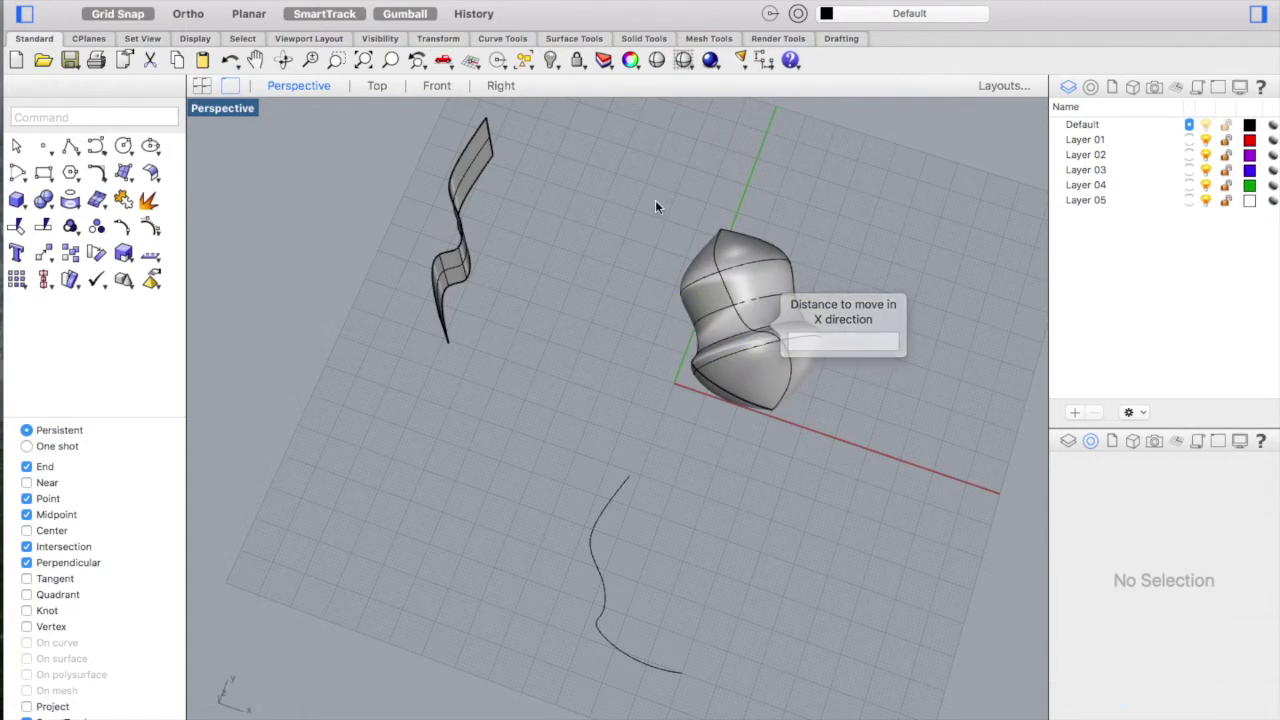
key("Escape")
left_click(726, 252)
key("Delete")
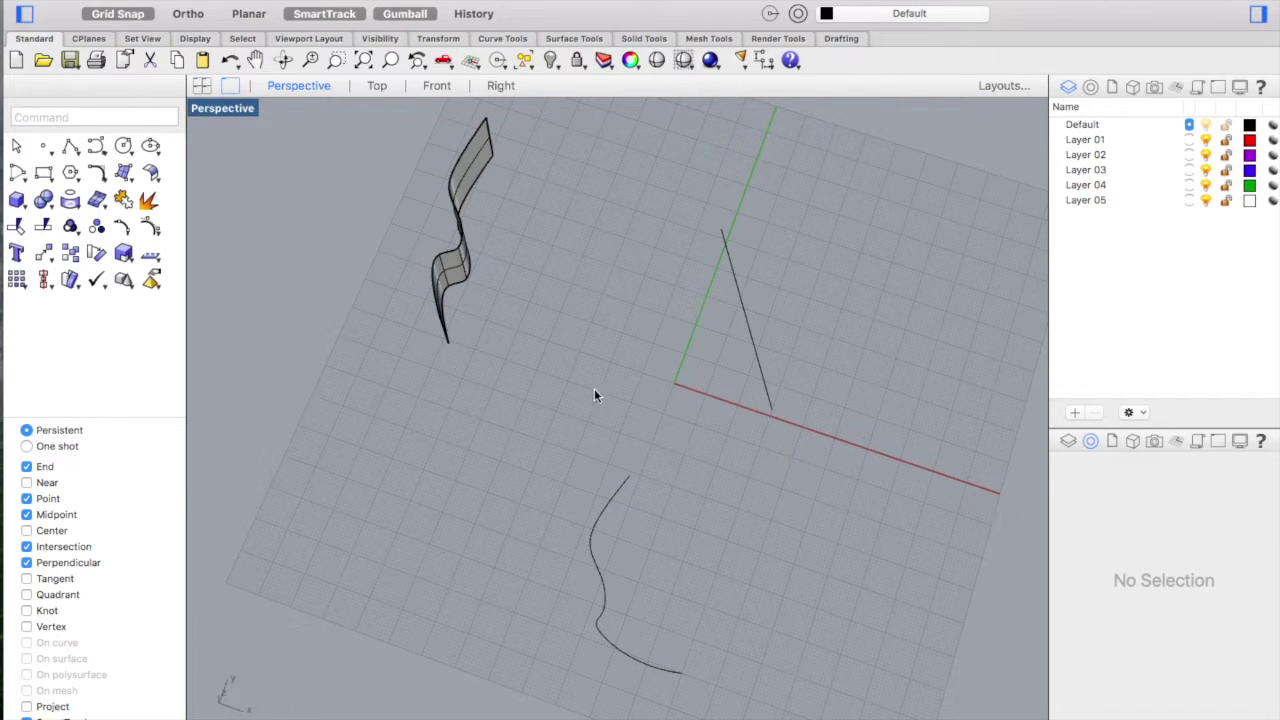
- Delete the straight axis line from the Perspective view
left_click(737, 273)
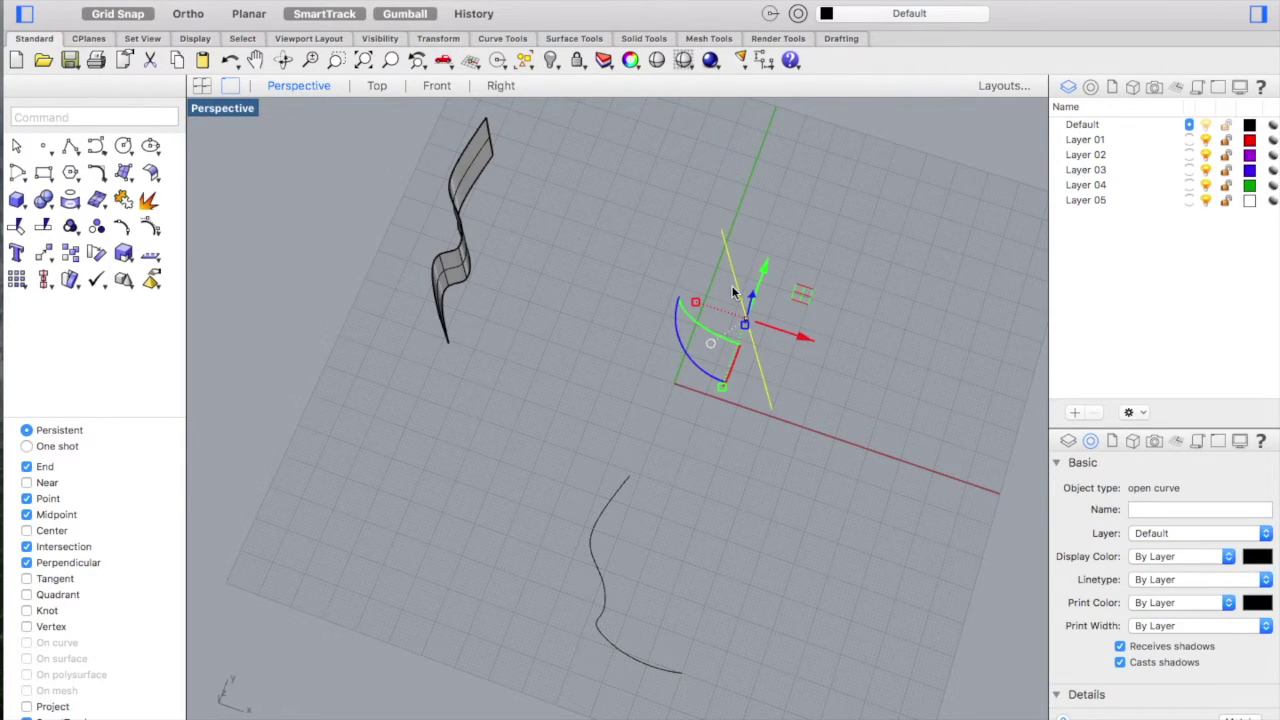
key("Delete")
right_click_drag(732, 287, 637, 253)
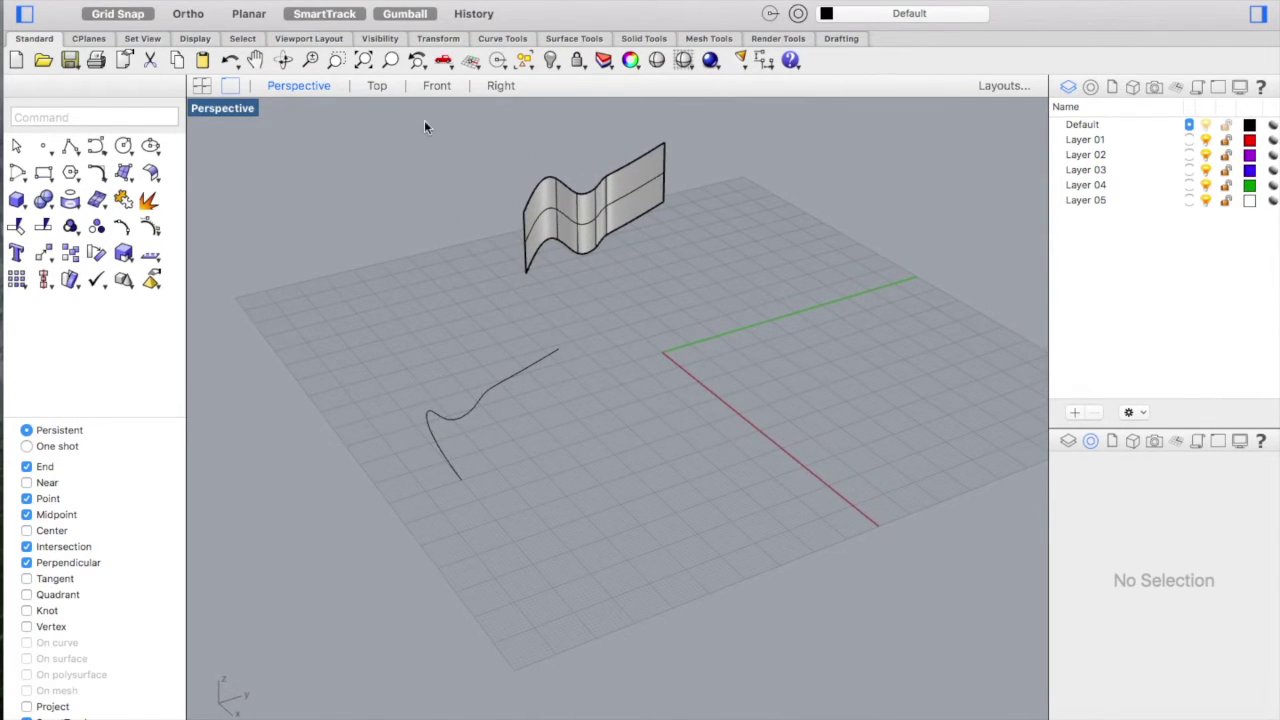
- Draw a degree 3 control point curve in the Top view from the free-form curve's upper end, bulging around to its lower end
left_click(376, 88)
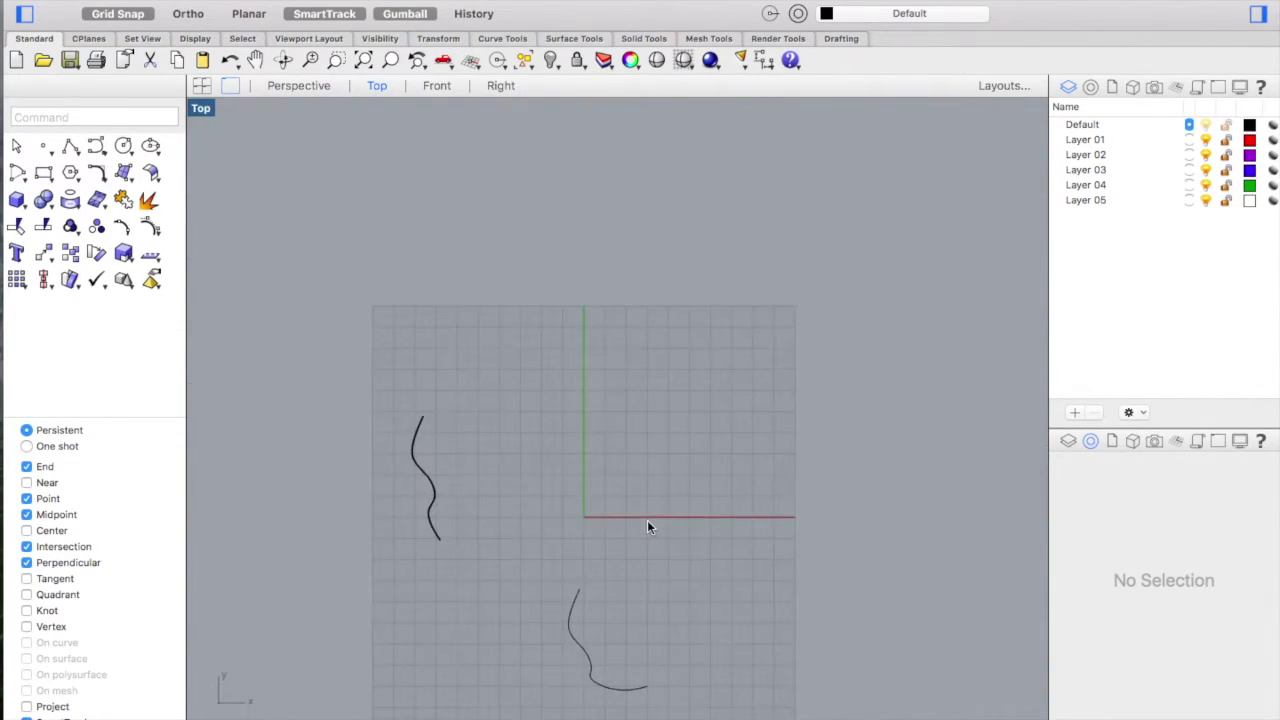
scroll(645, 529, "up", 4)
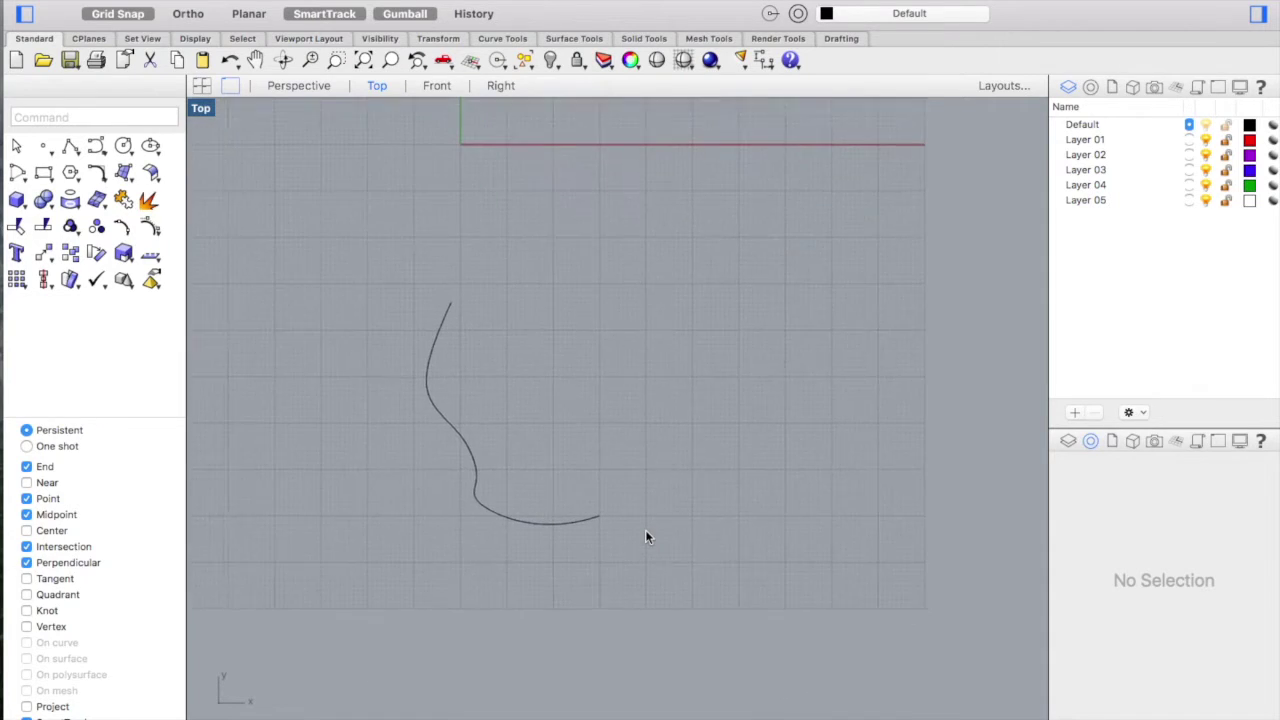
left_click(97, 146)
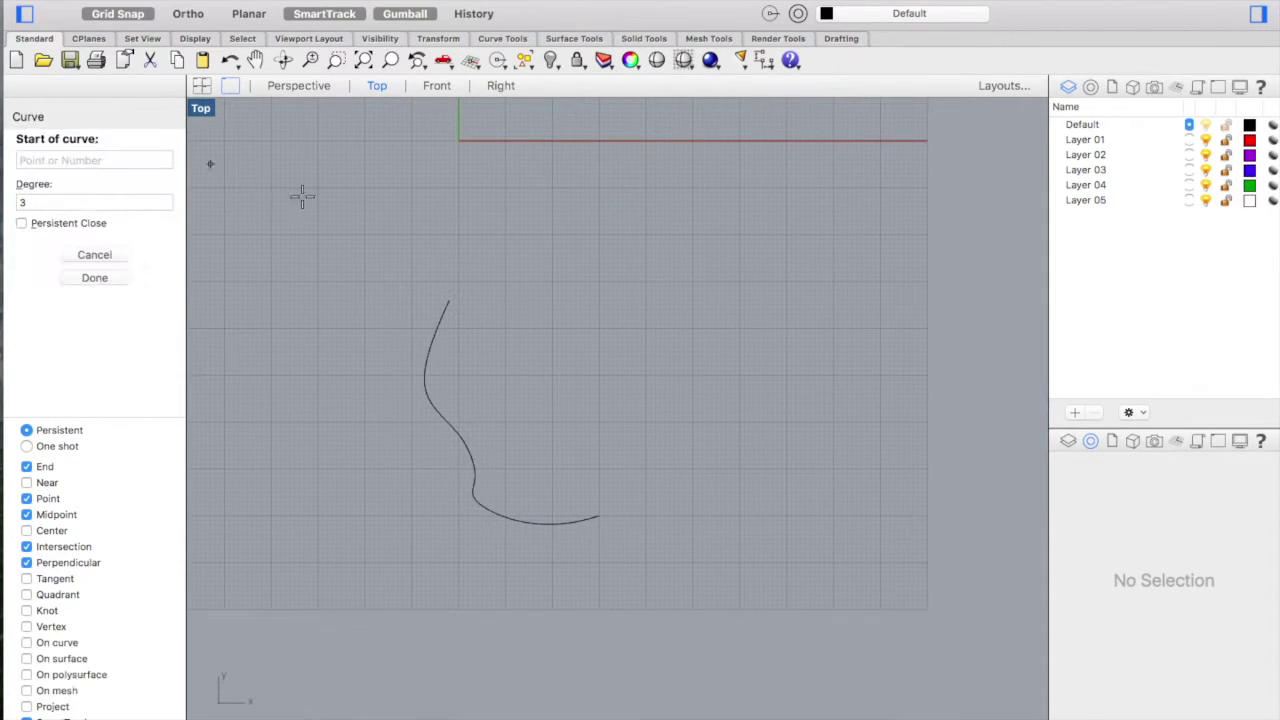
left_click(448, 301)
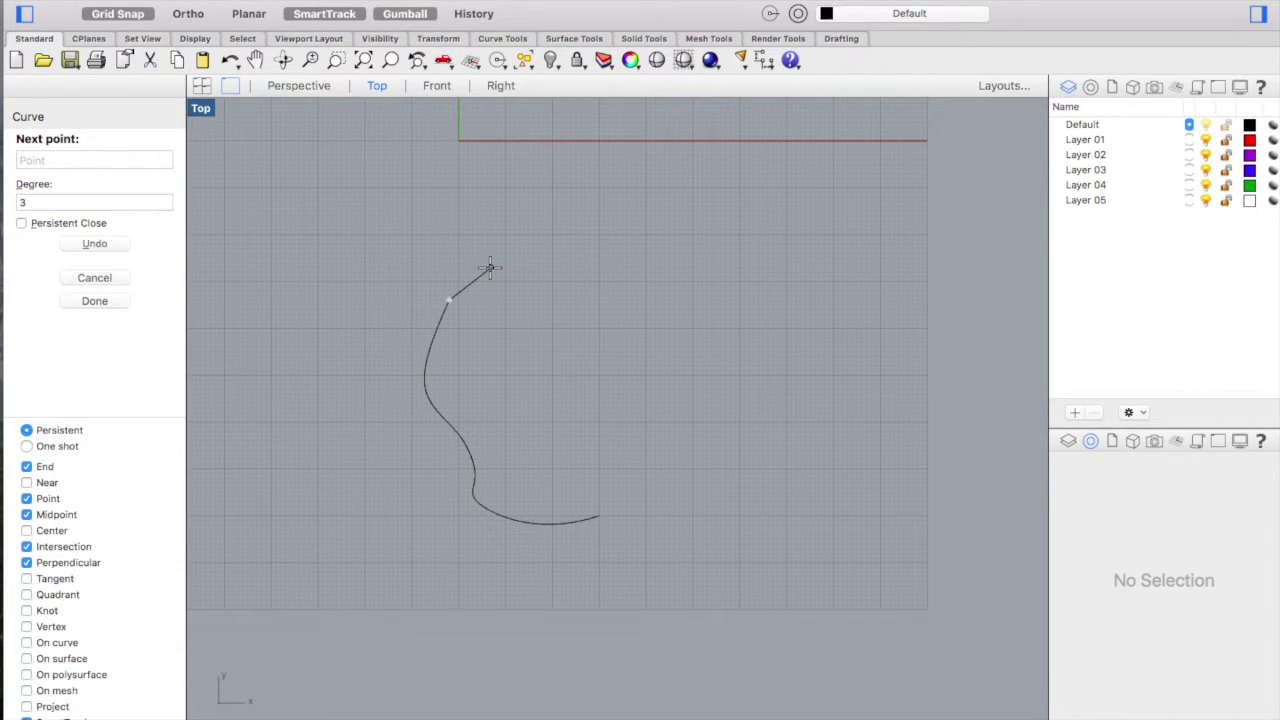
left_click(490, 267)
left_click(557, 300)
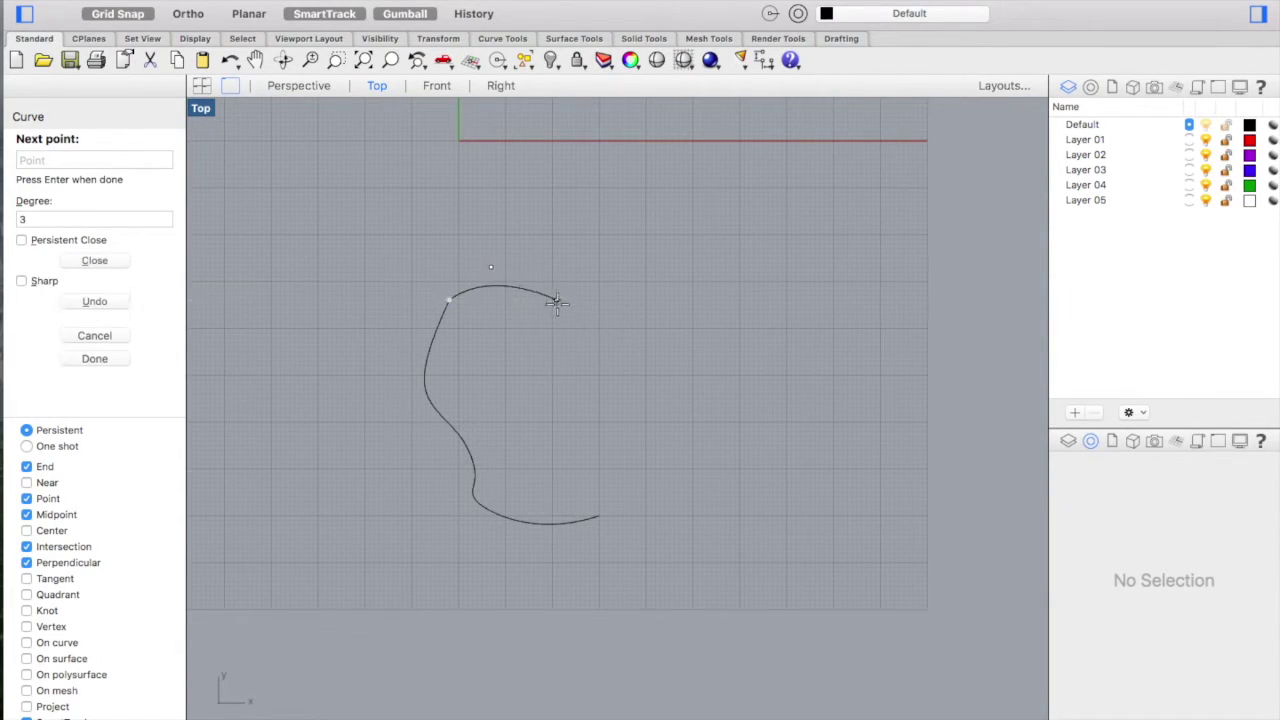
left_click(692, 300)
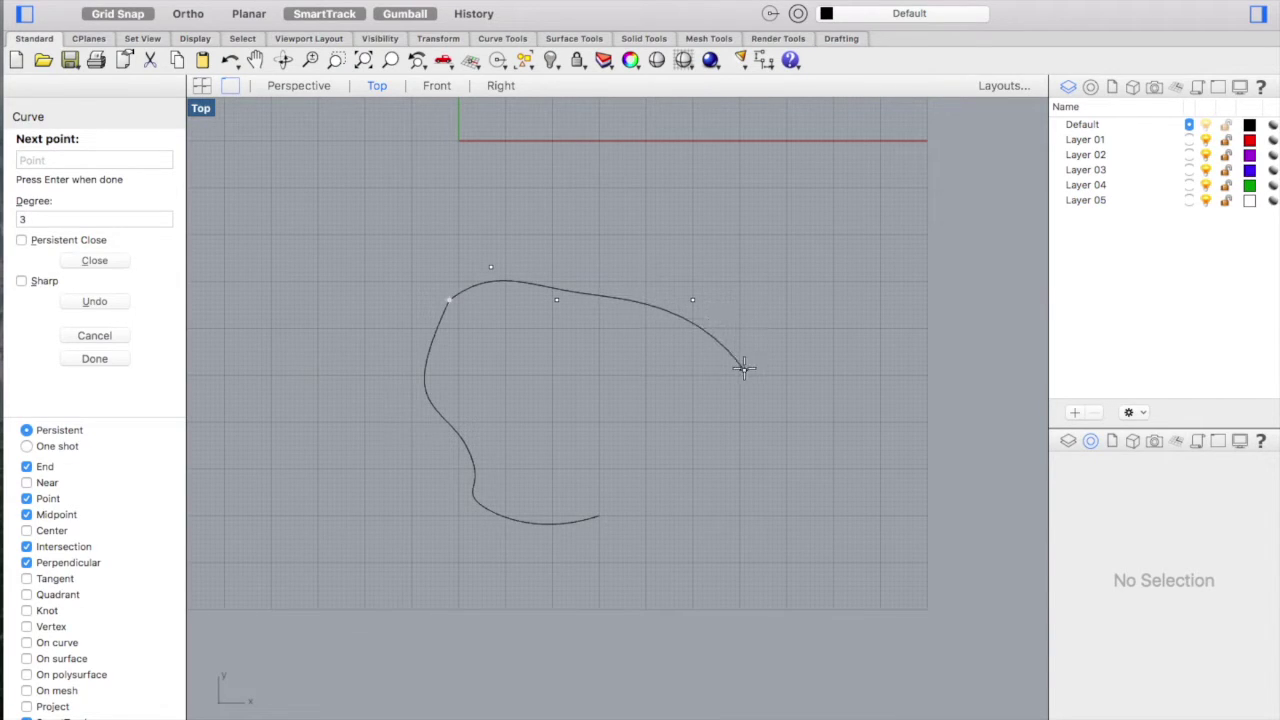
left_click(744, 370)
left_click(703, 418)
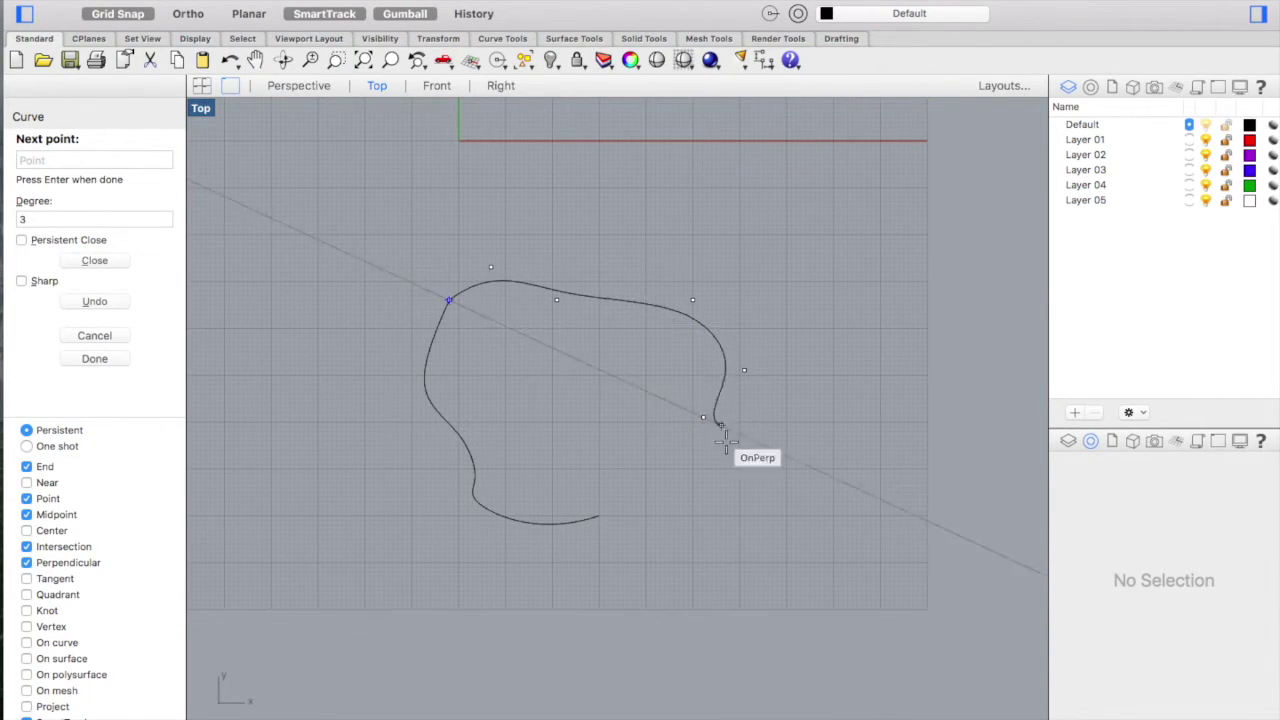
left_click(757, 479)
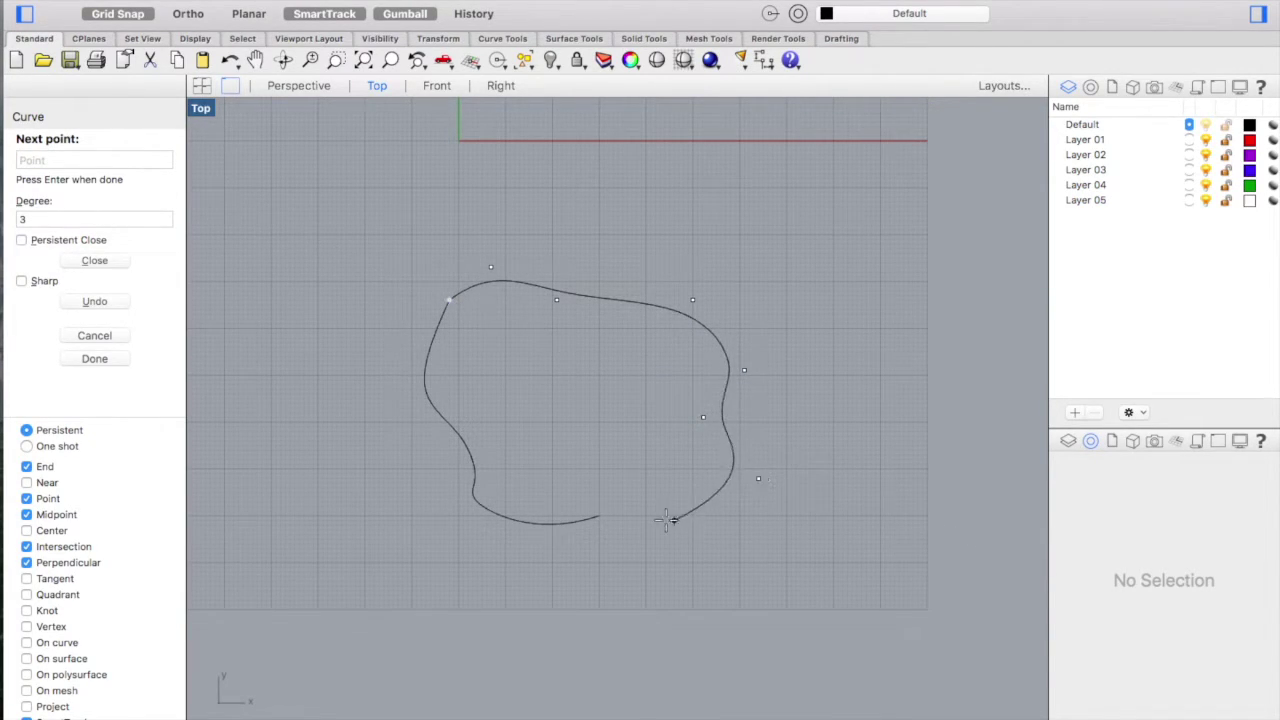
left_click(597, 514)
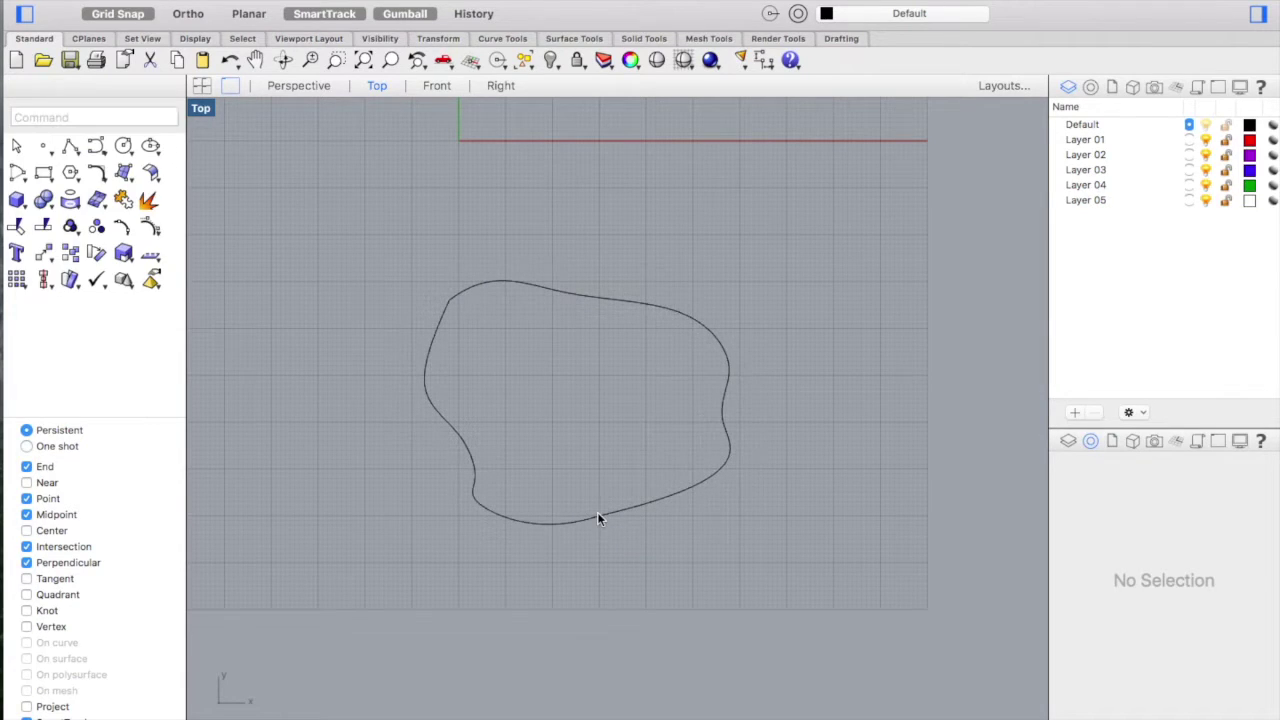
- Select both free-form curves of the closed outline in the Perspective view
left_click(298, 86)
scroll(756, 309, "down", 10)
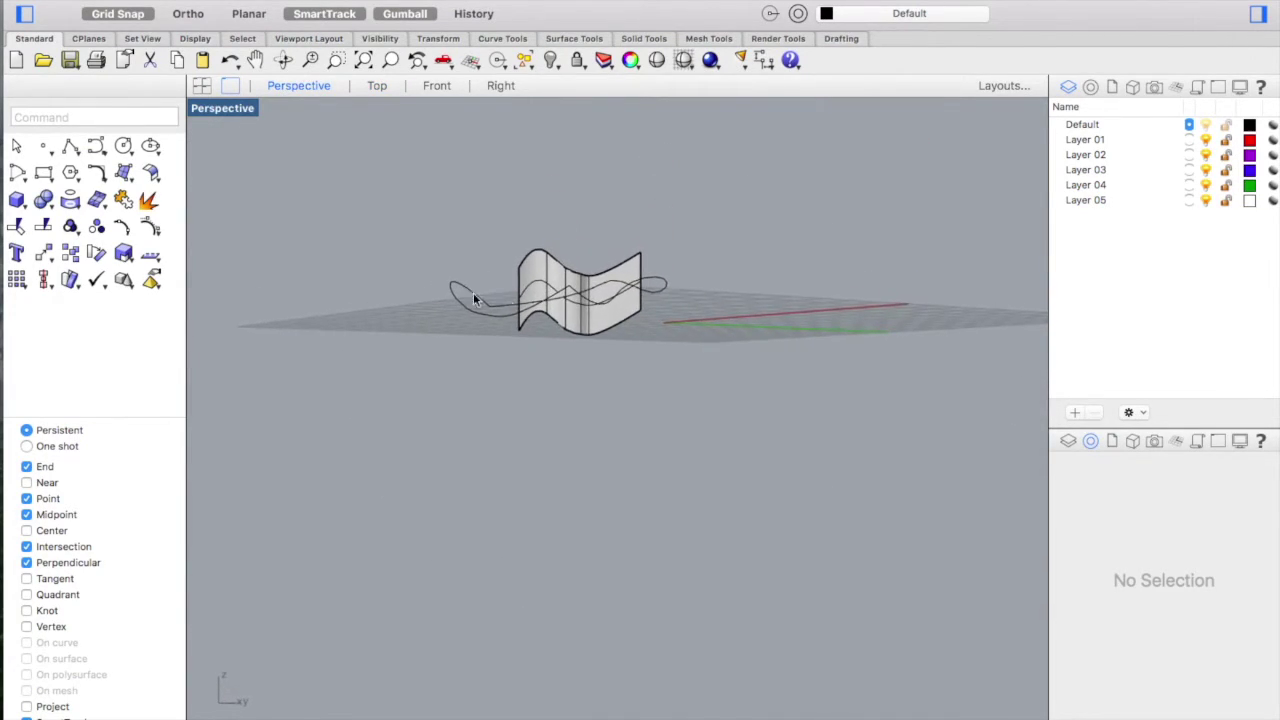
scroll(604, 323, "up", 15)
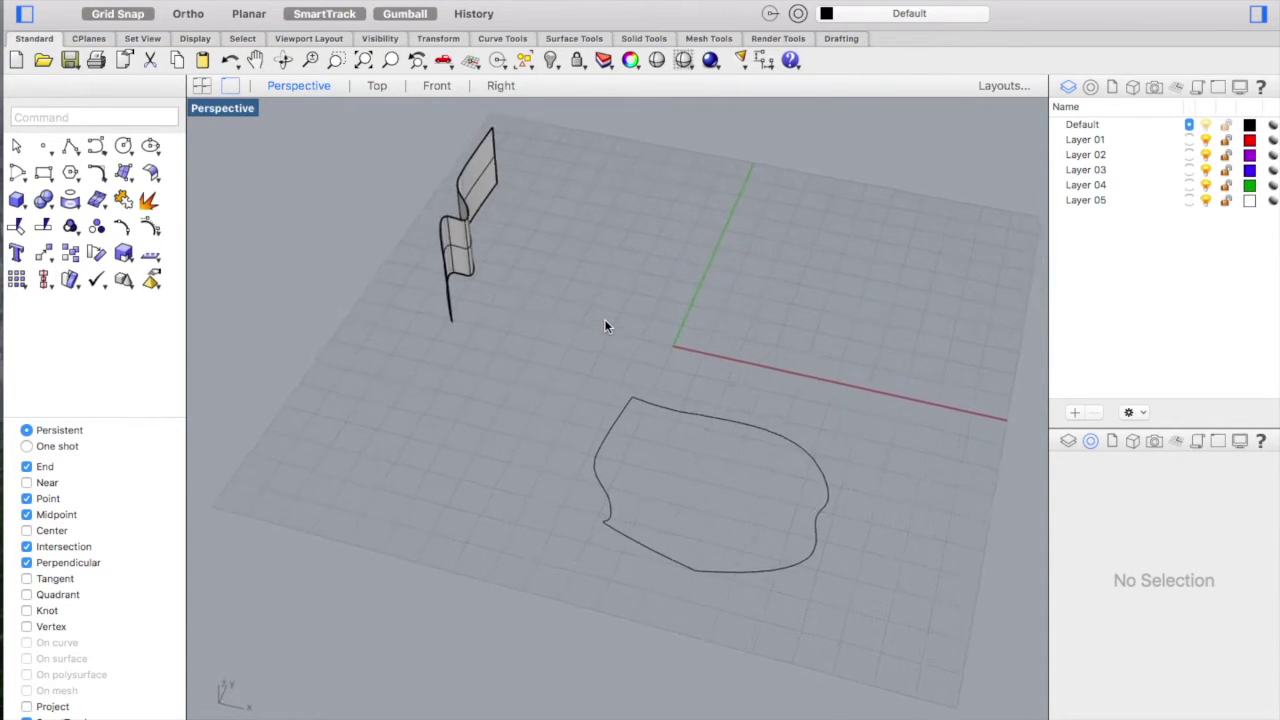
scroll(603, 321, "down", 8)
scroll(602, 332, "up", 4)
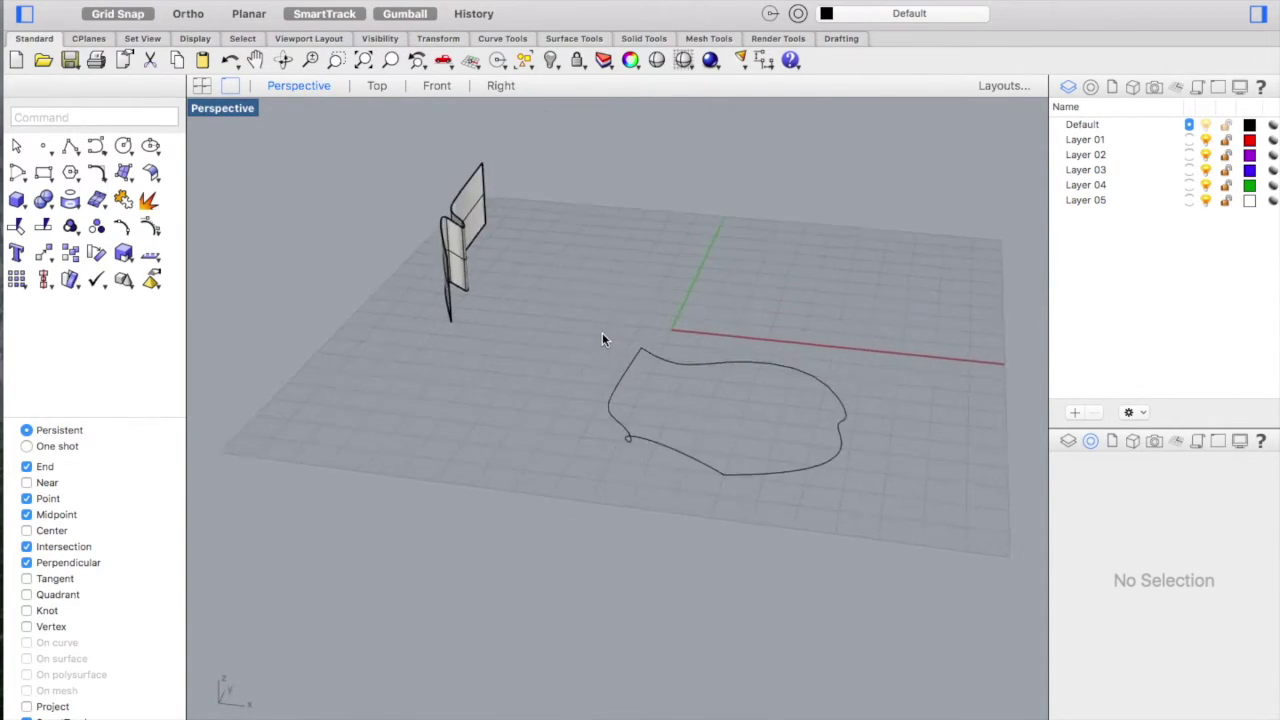
scroll(602, 337, "up", 2)
left_click(618, 382)
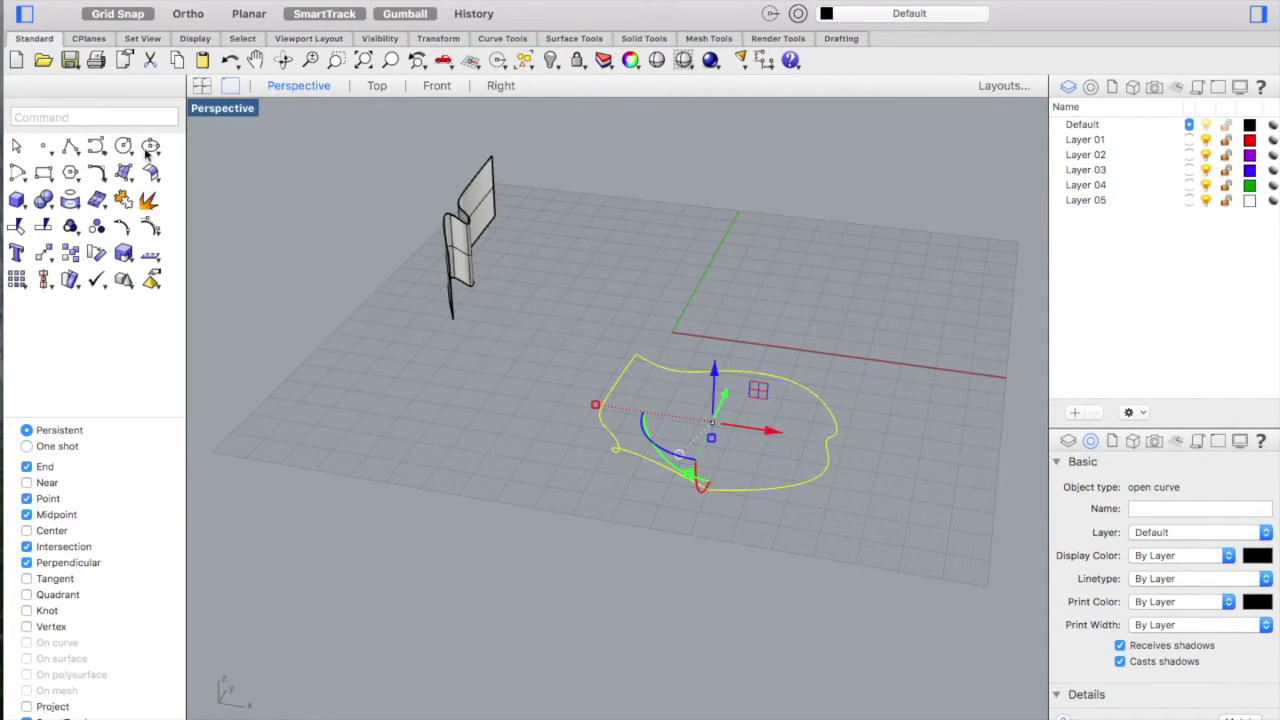
- Loft the two selected curves with the Loose style, rebuilding the cross-sections with 20 control points
left_click(130, 177)
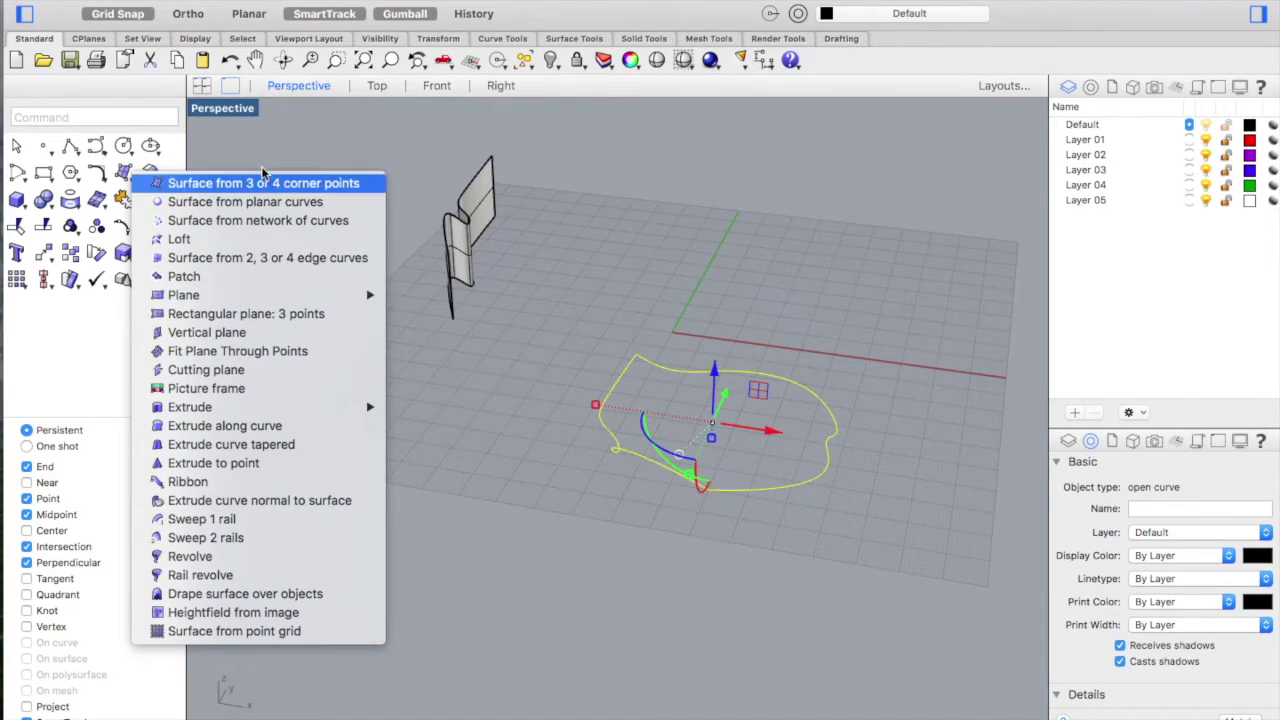
left_click(140, 183)
left_click(110, 188)
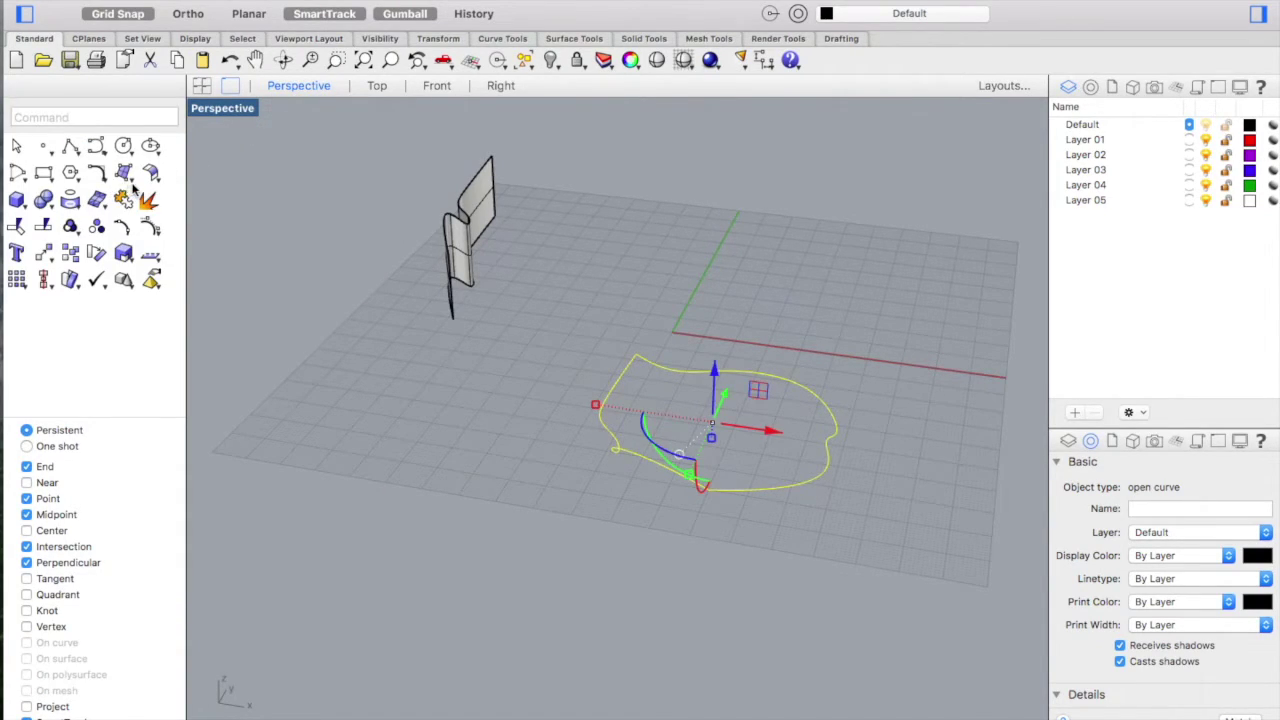
left_click(131, 180)
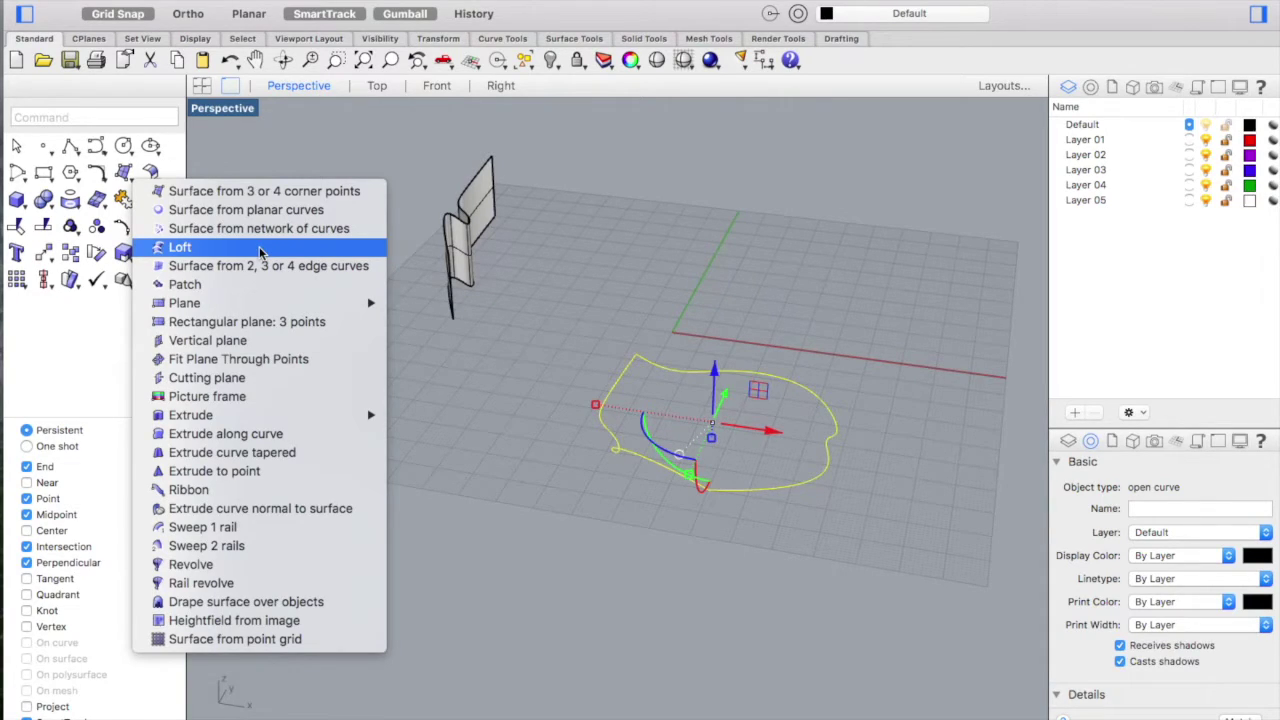
left_click(195, 248)
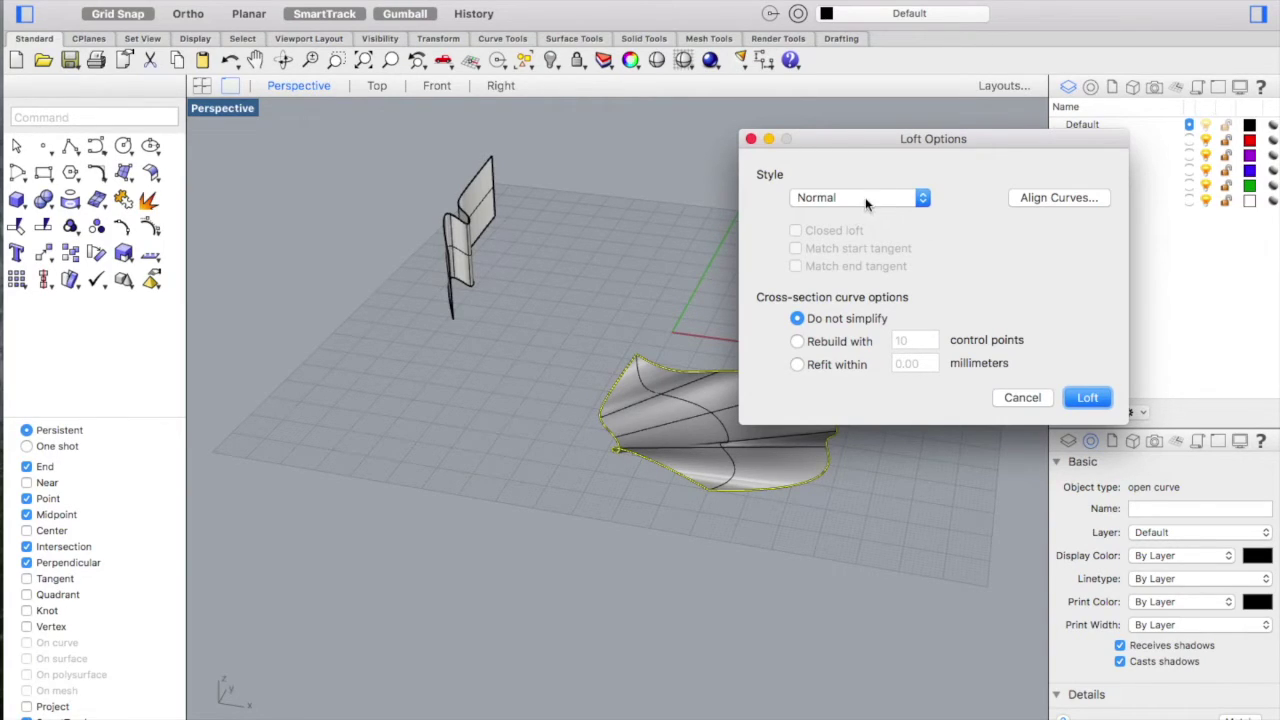
left_click(816, 198)
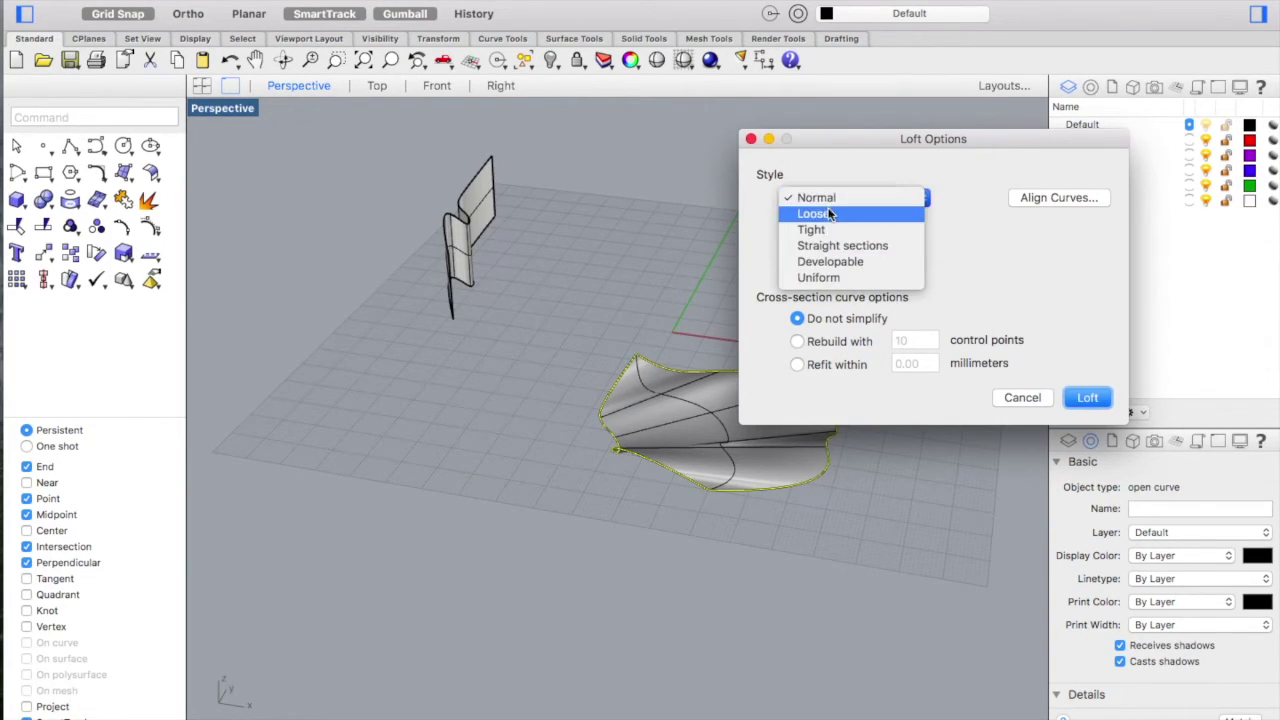
left_click(813, 213)
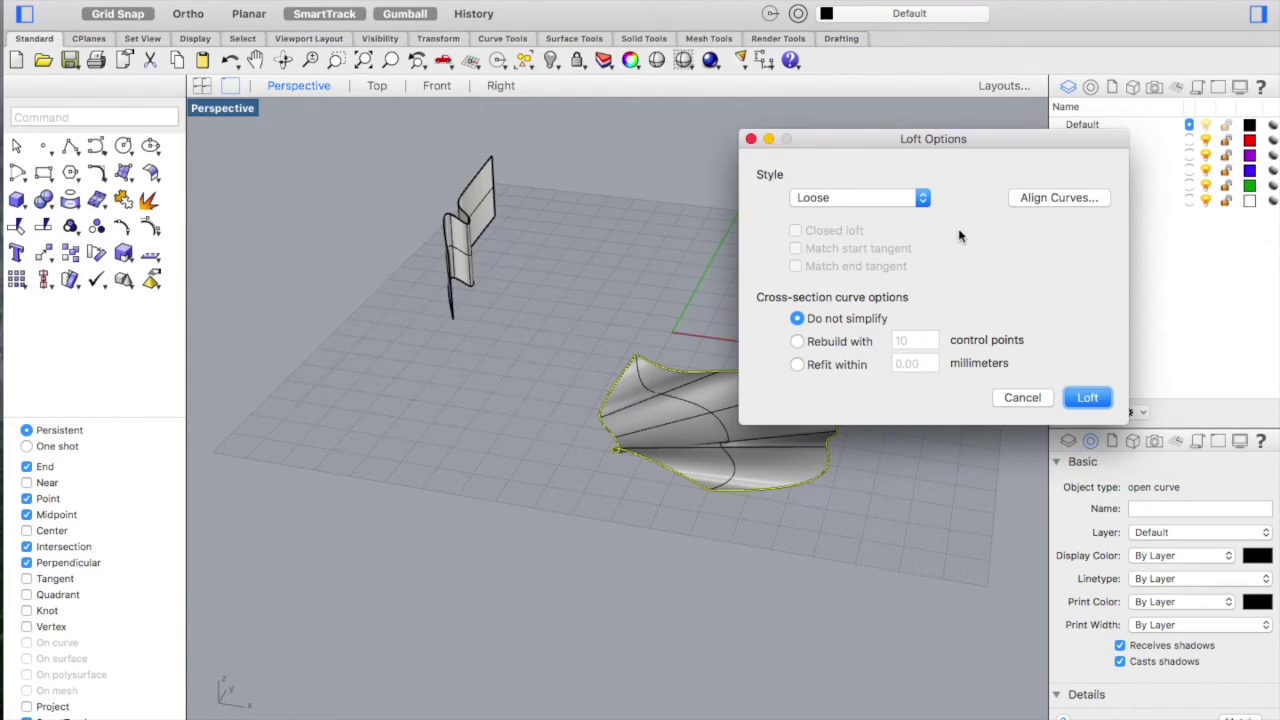
left_click(803, 343)
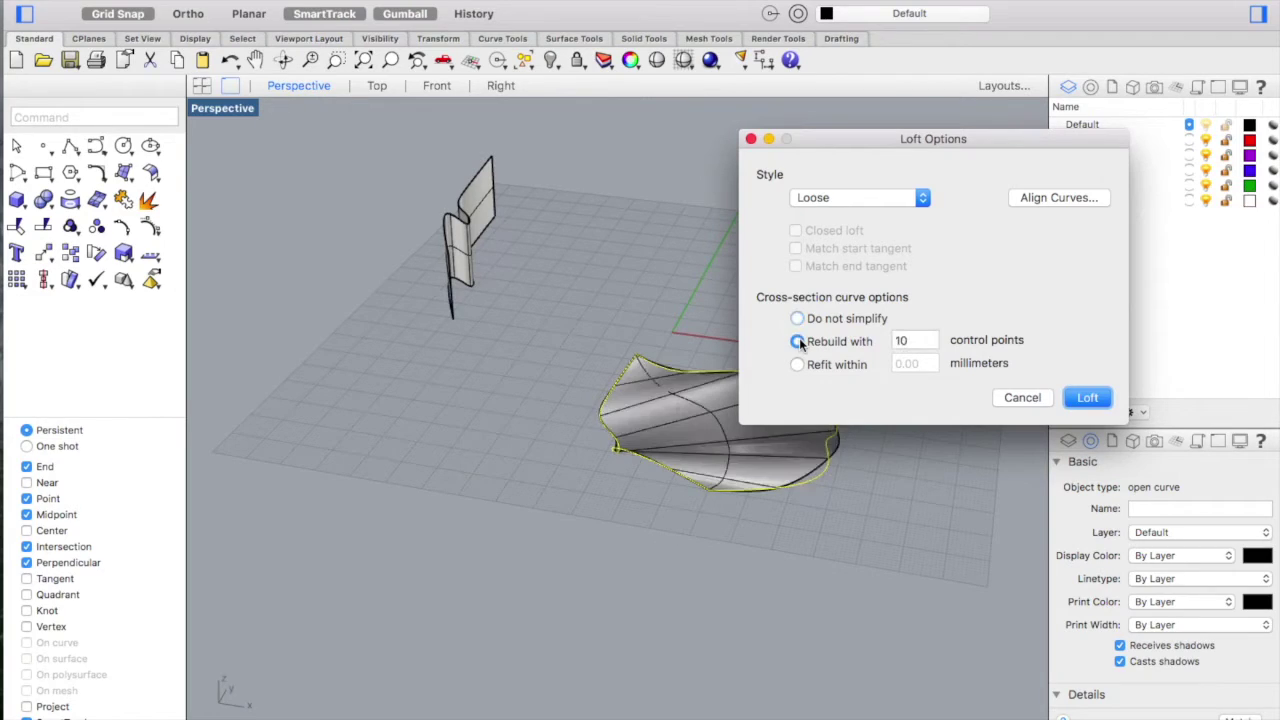
left_click(919, 341)
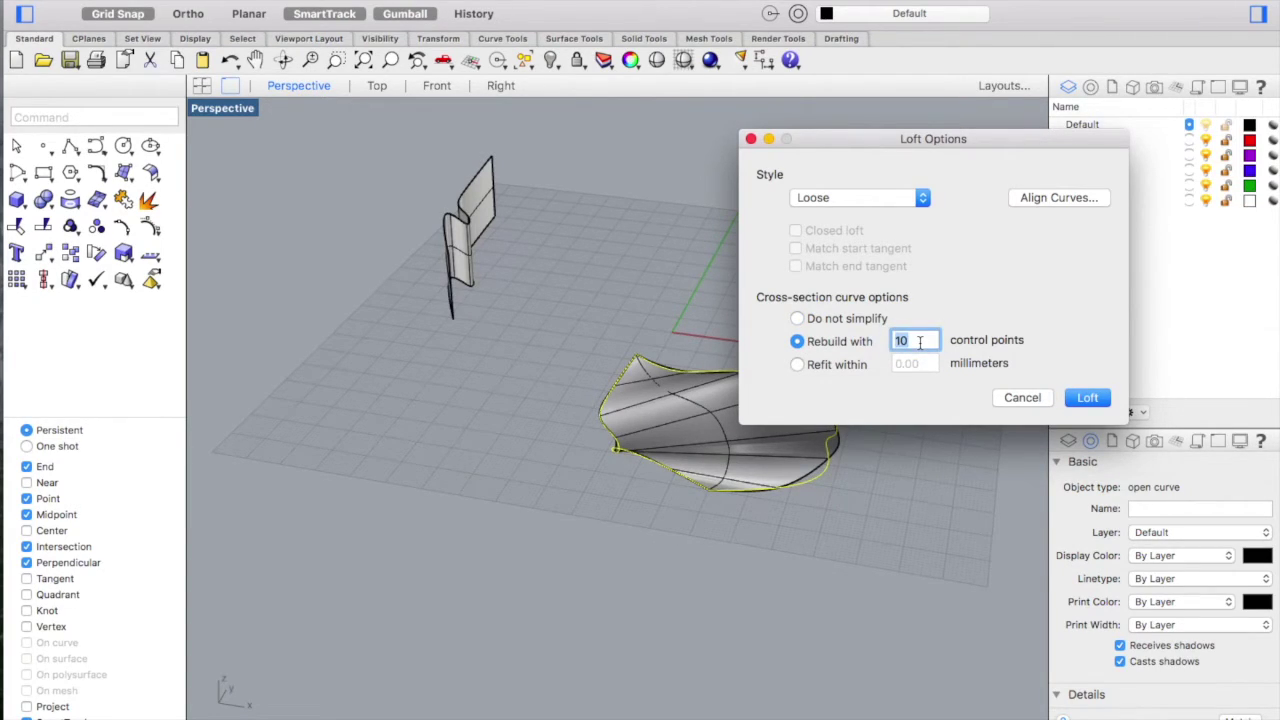
type("20")
left_click(1087, 397)
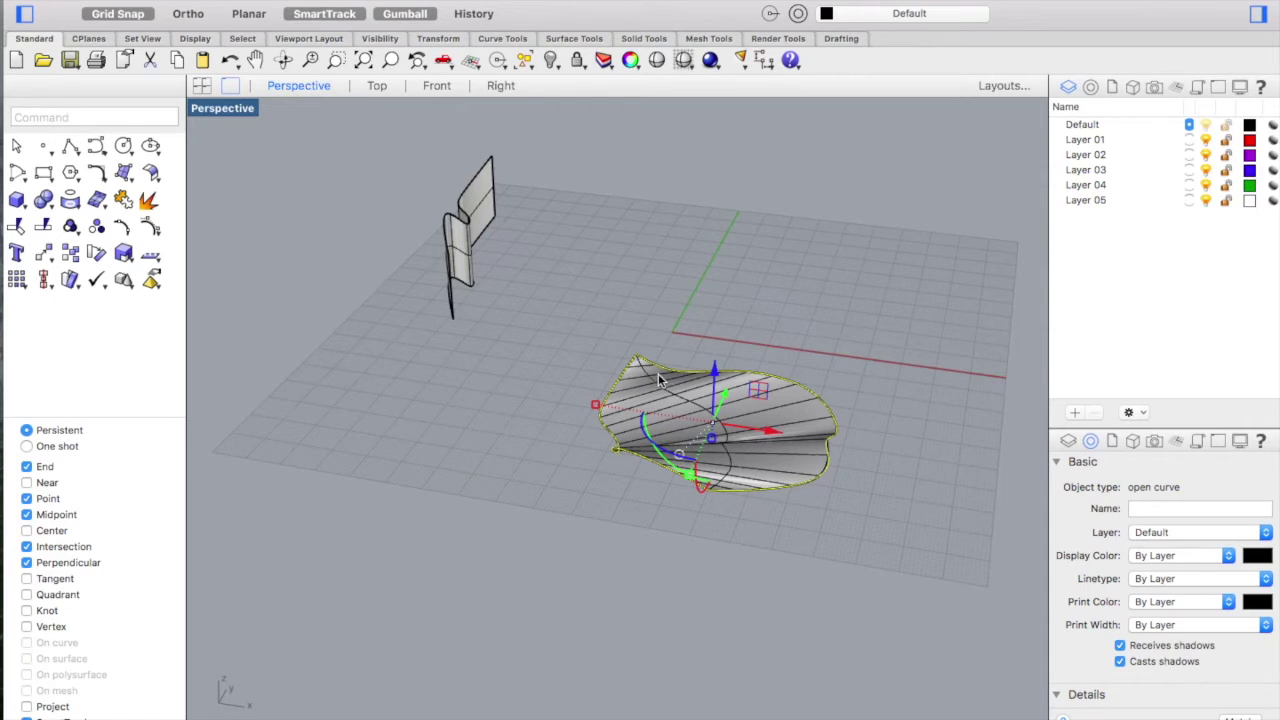
- Deselect the curves and examine the lofted surface's shape and twist from several sides, above and below
scroll(658, 373, "up", 5)
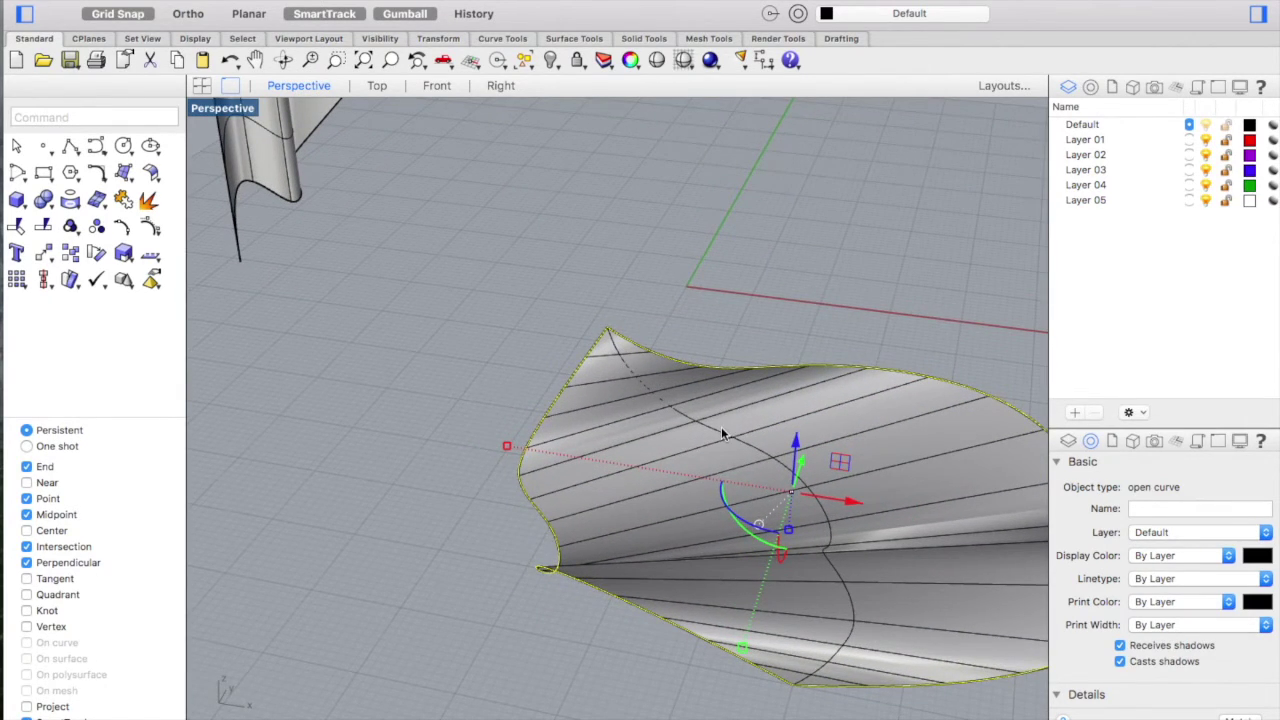
scroll(721, 428, "right", 10)
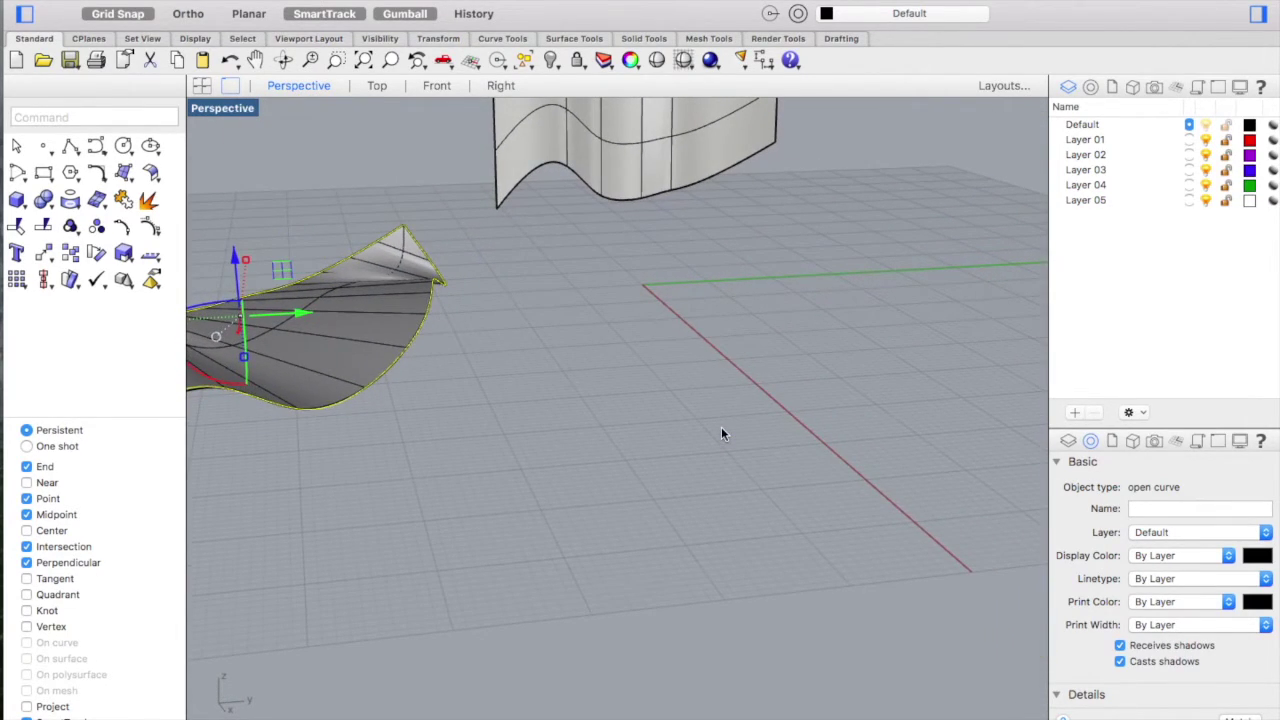
left_click(722, 432)
scroll(722, 432, "right", 10)
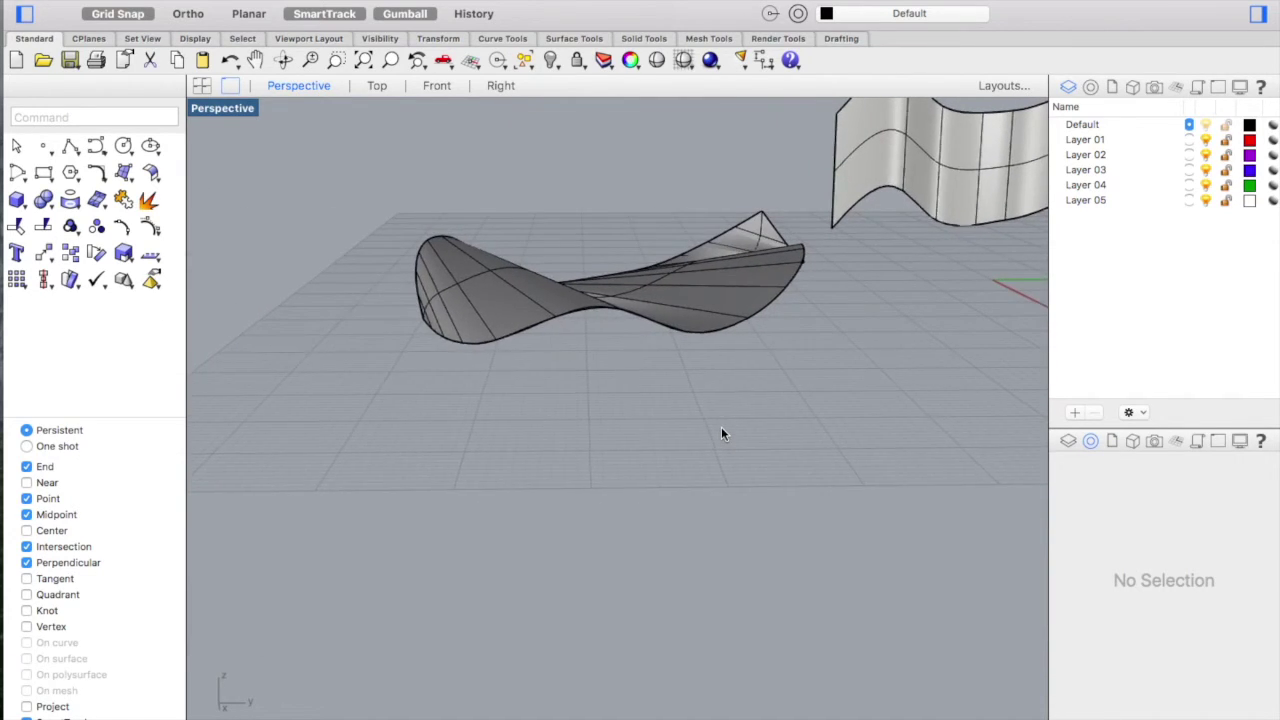
scroll(722, 433, "right", 10)
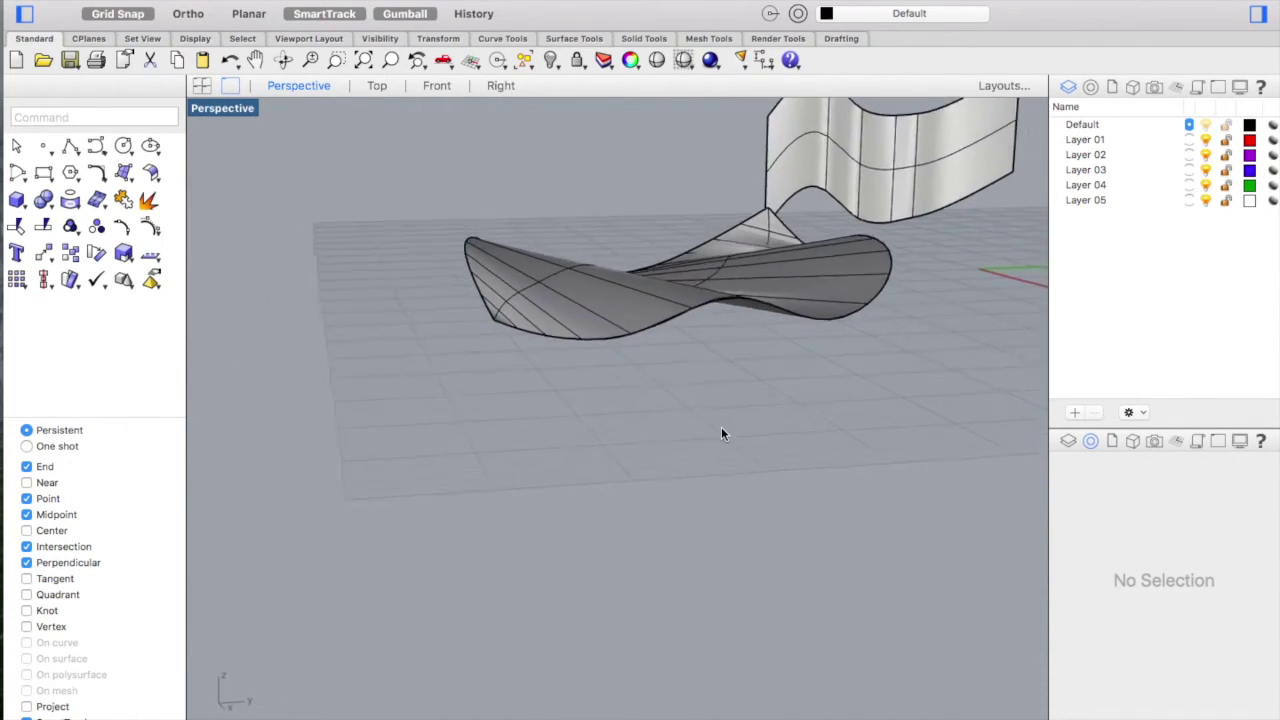
scroll(722, 432, "right", 10)
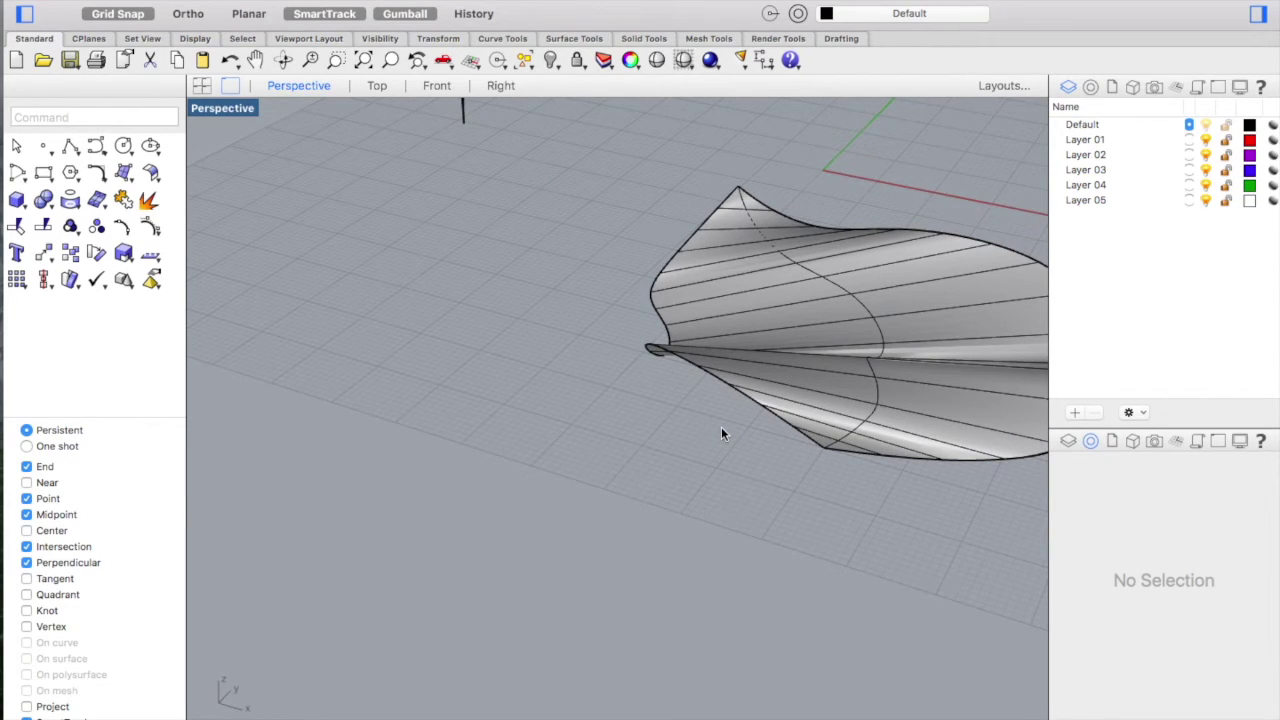
scroll(723, 433, "right", 10)
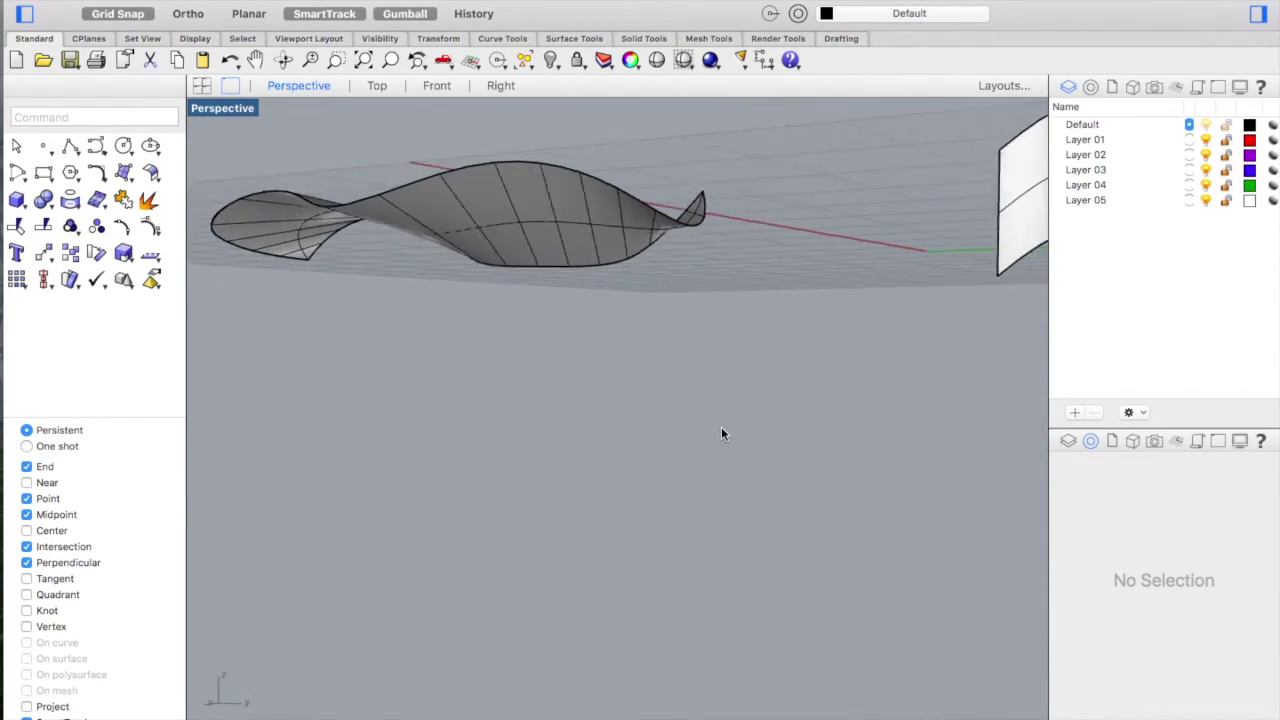
scroll(723, 433, "up", 10)
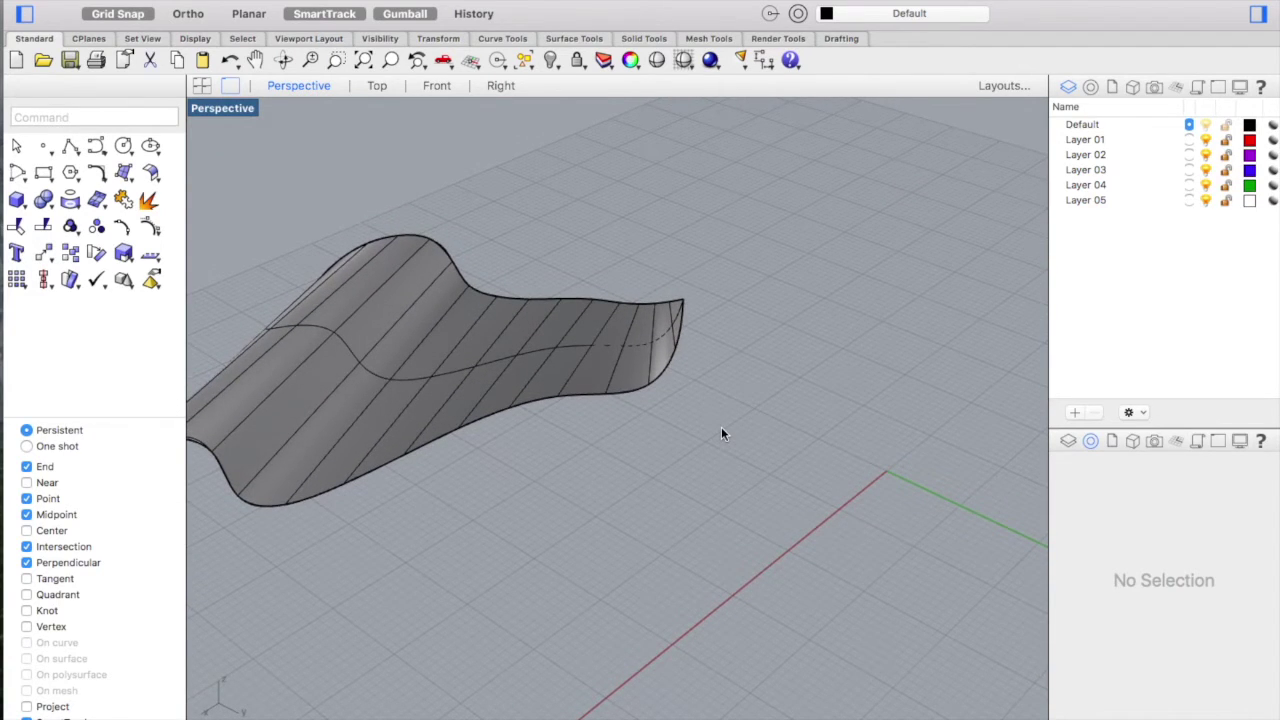
scroll(721, 426, "down", 10)
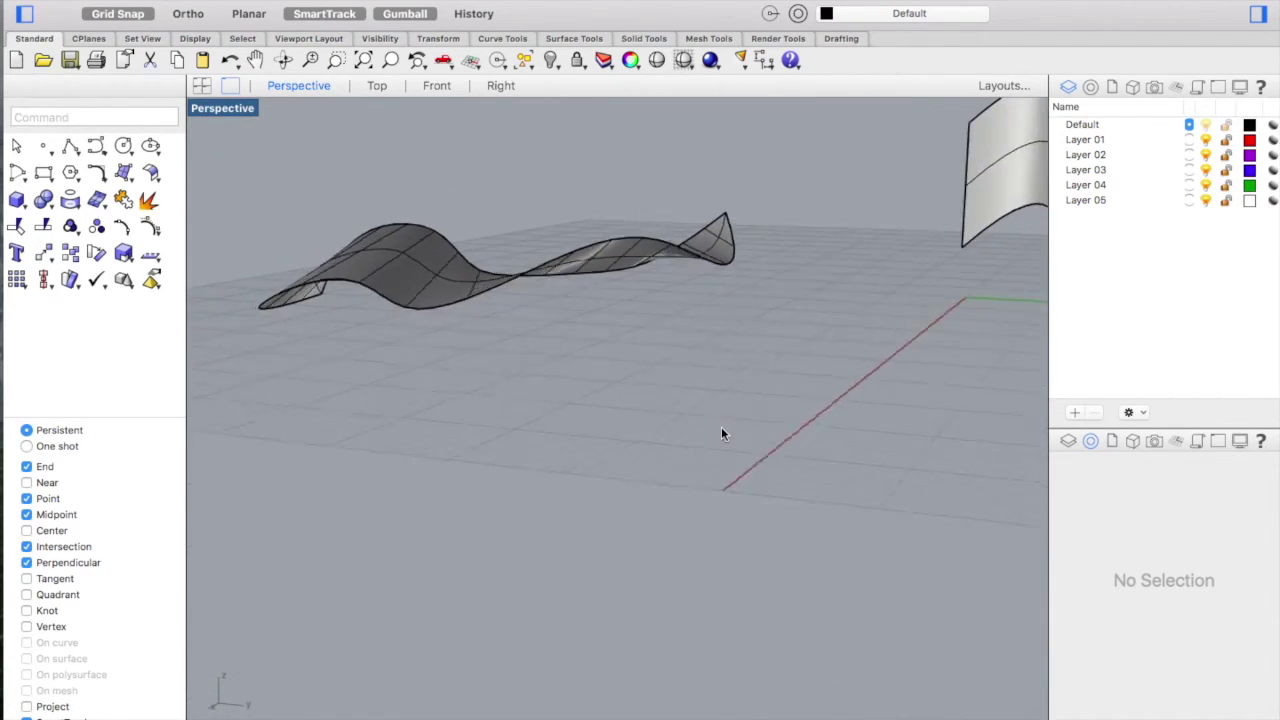
- Select the lofted surface and rotate it about 90 degrees around the X axis with the gumball, away from its source curves
left_click(537, 270)
scroll(652, 339, "up", 5)
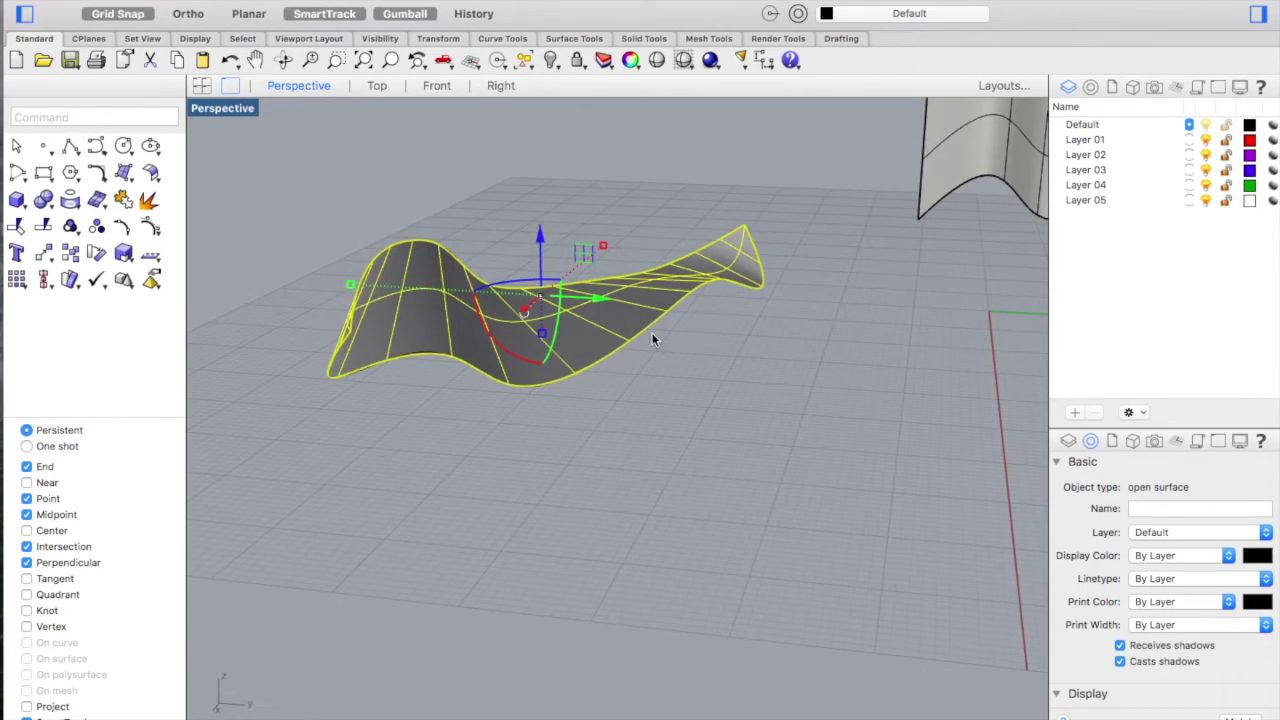
right_click_drag(652, 339, 580, 296)
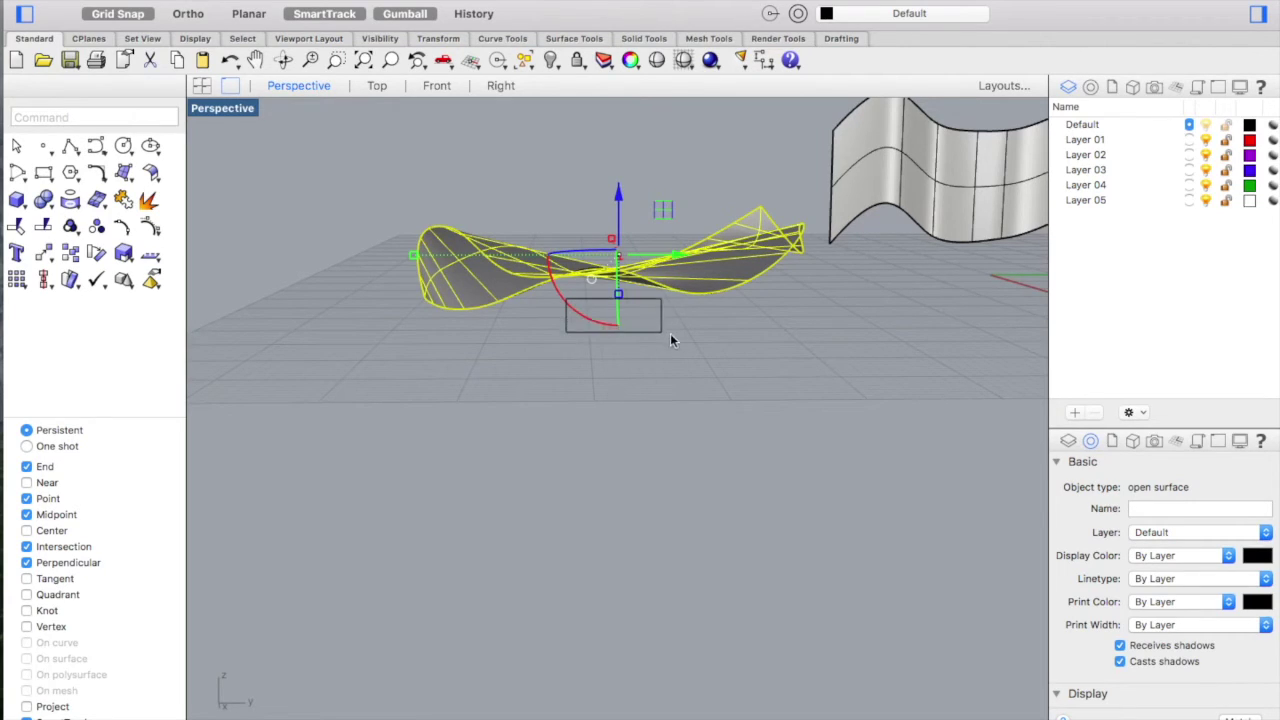
left_click_drag(572, 305, 708, 298)
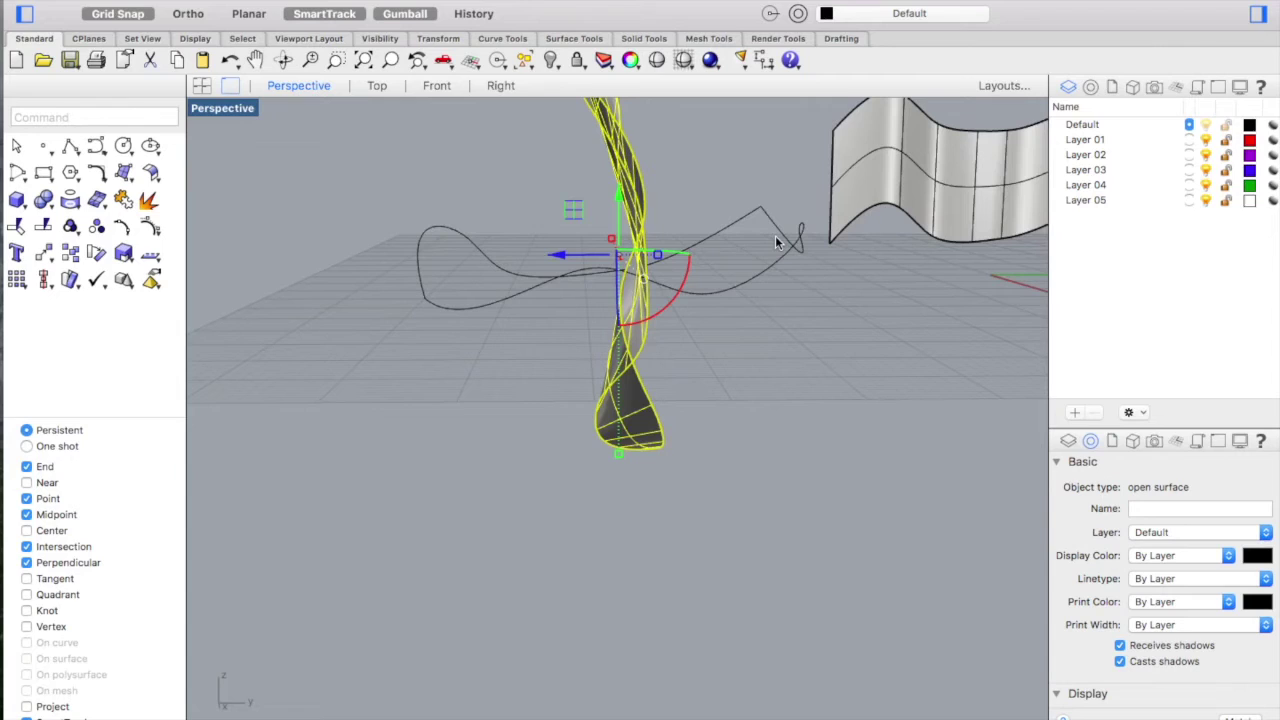
scroll(909, 220, "down", 5)
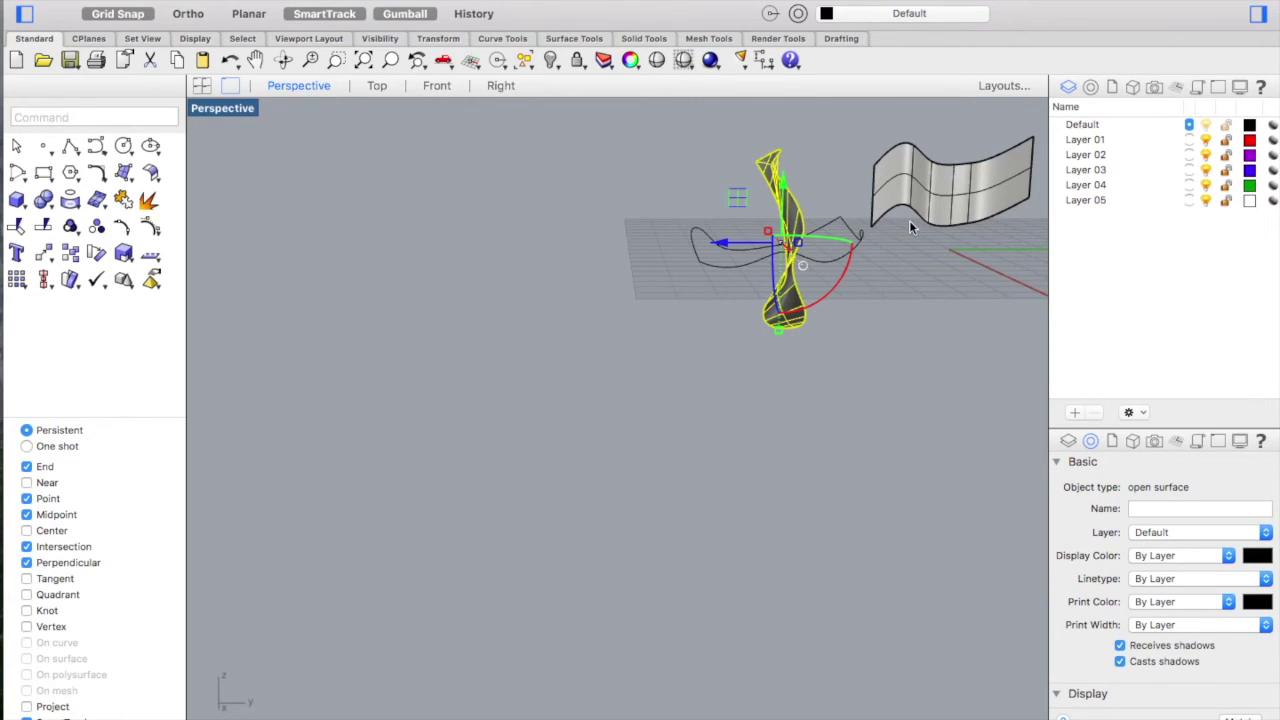
key("ctrl+Up")
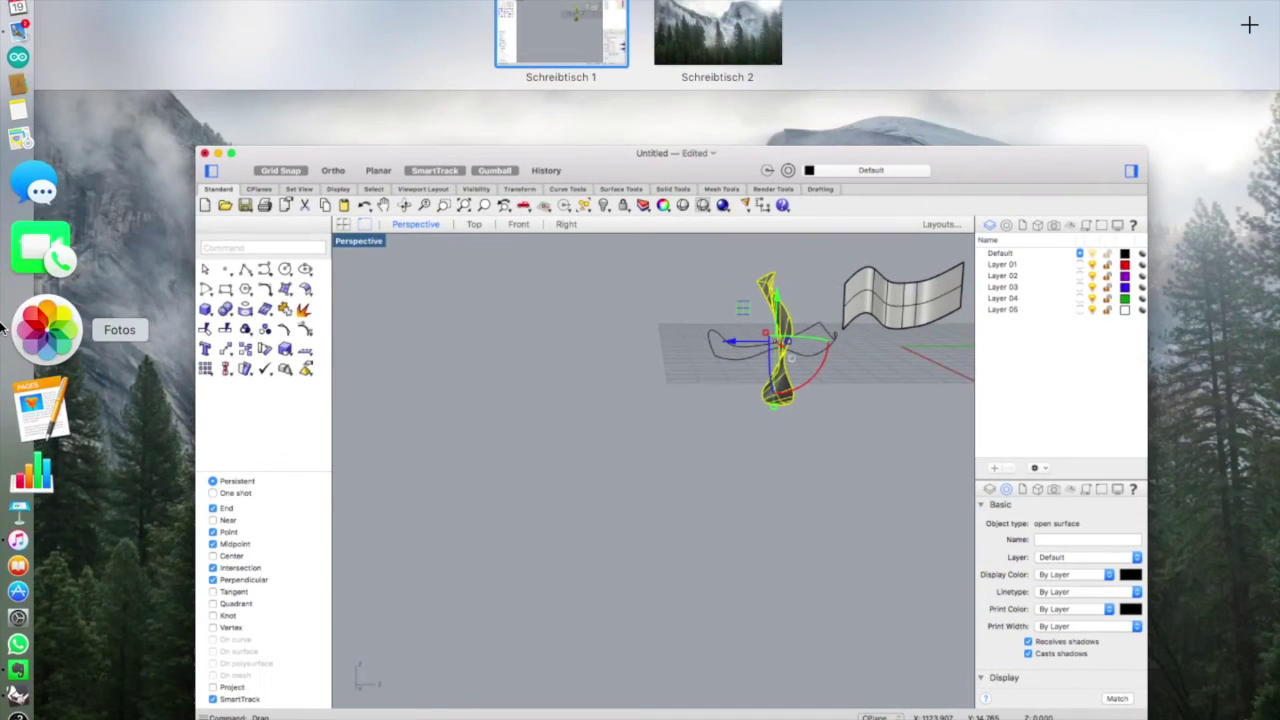
left_click(8, 671)
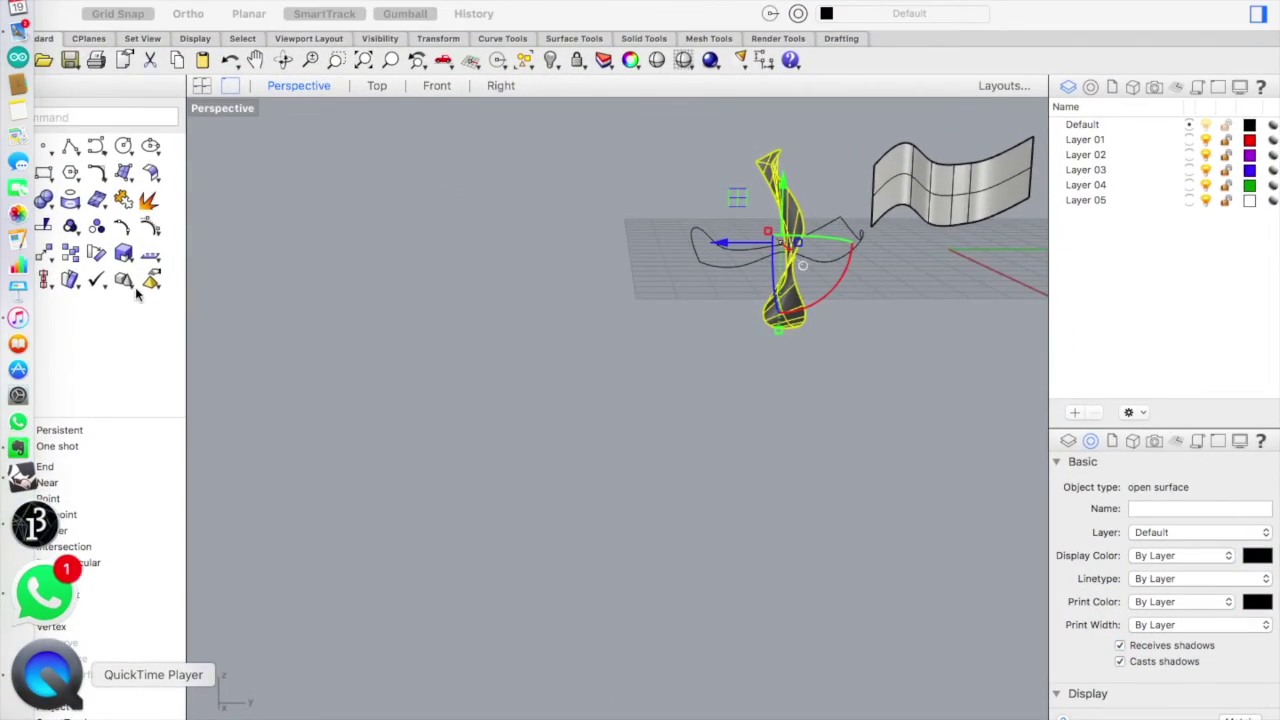
left_click(669, 310)
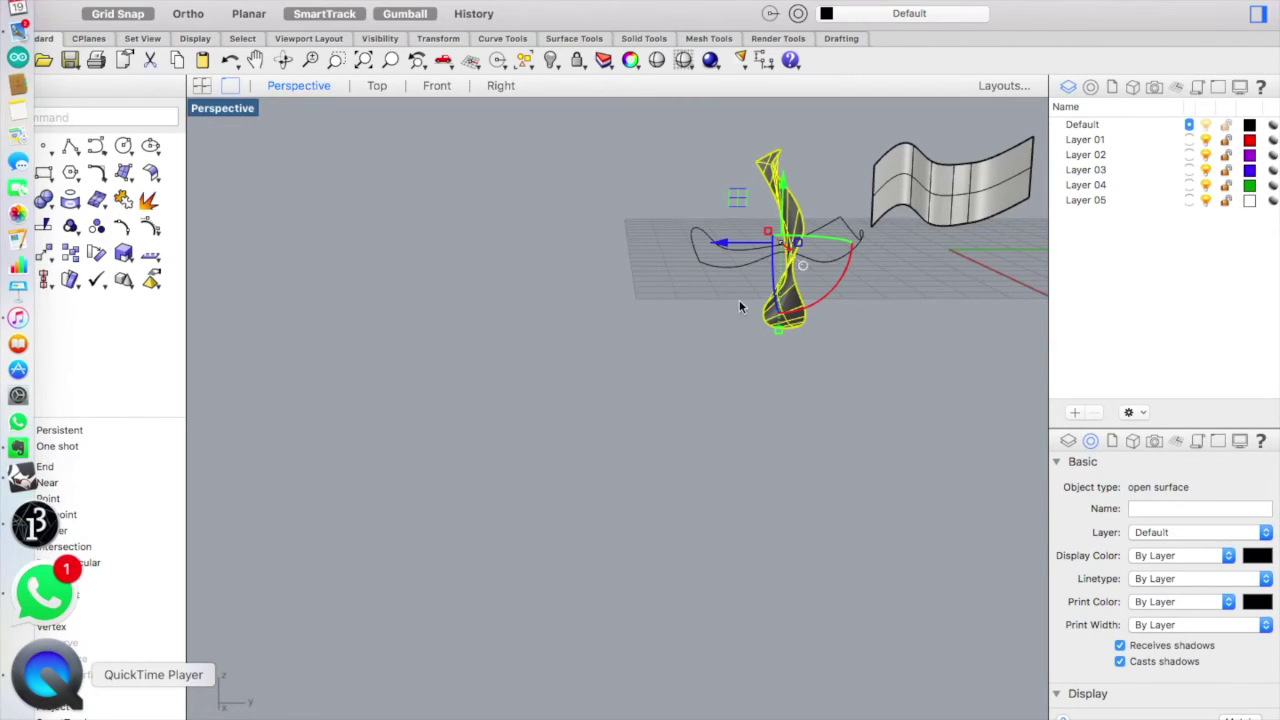
- Move the selected lofted surface up above the grid and sideways away from its source curves with the gumball
right_click_drag(800, 260, 796, 254)
left_click_drag(799, 174, 796, 103)
right_click_drag(796, 103, 796, 103)
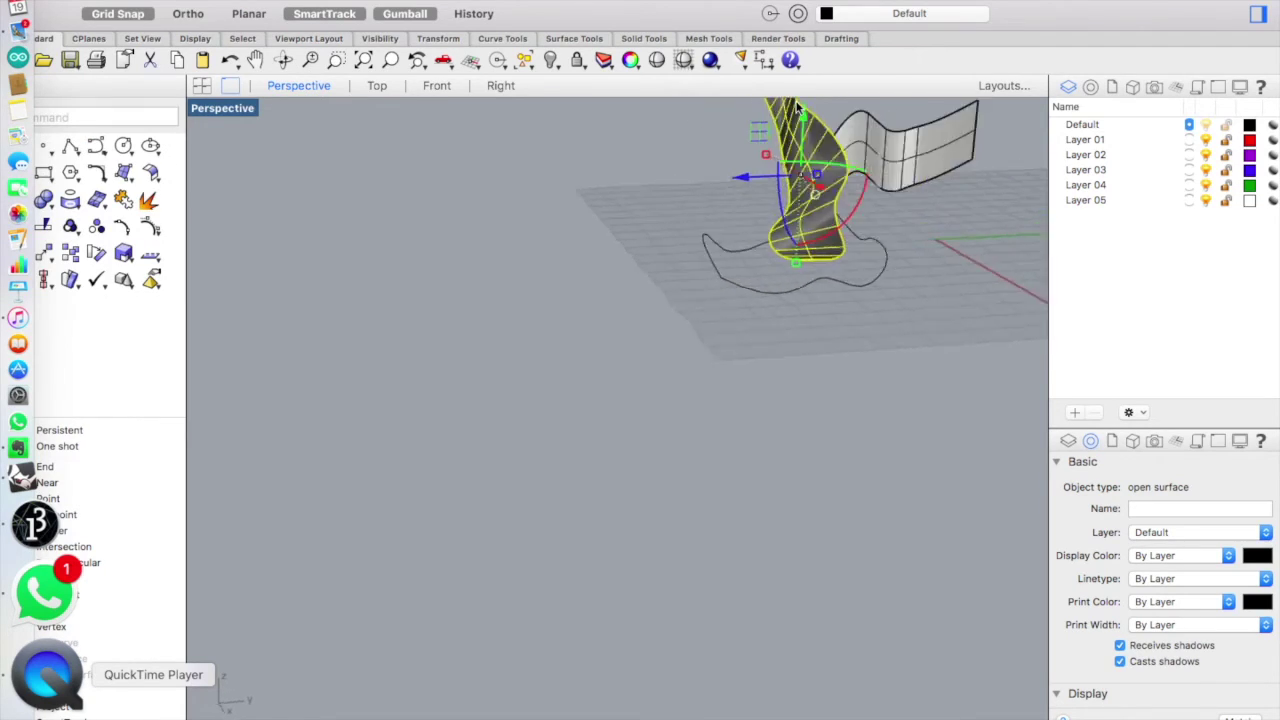
scroll(798, 109, "left", 5)
left_click_drag(663, 186, 864, 216)
scroll(864, 216, "left", 10)
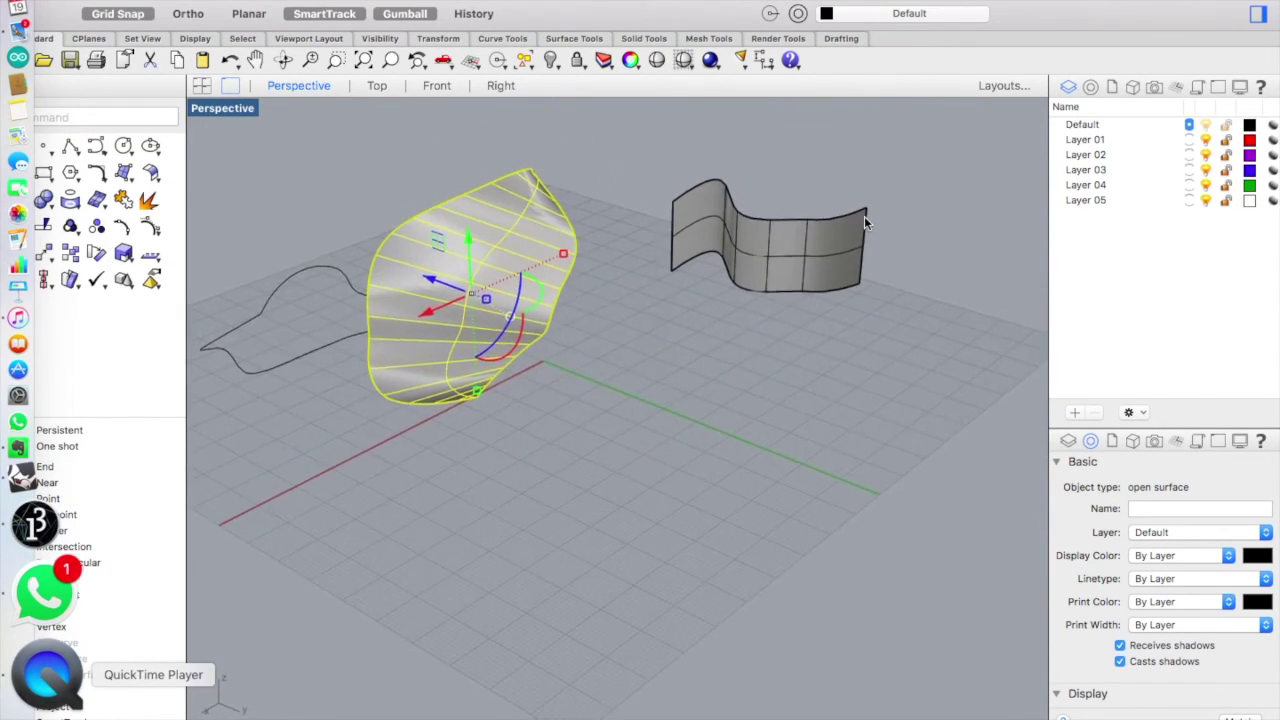
- Select the wavy extruded surface, rotate it about 90 degrees around the vertical axis with the gumball, and deselect it
left_click(618, 180)
left_click(741, 245)
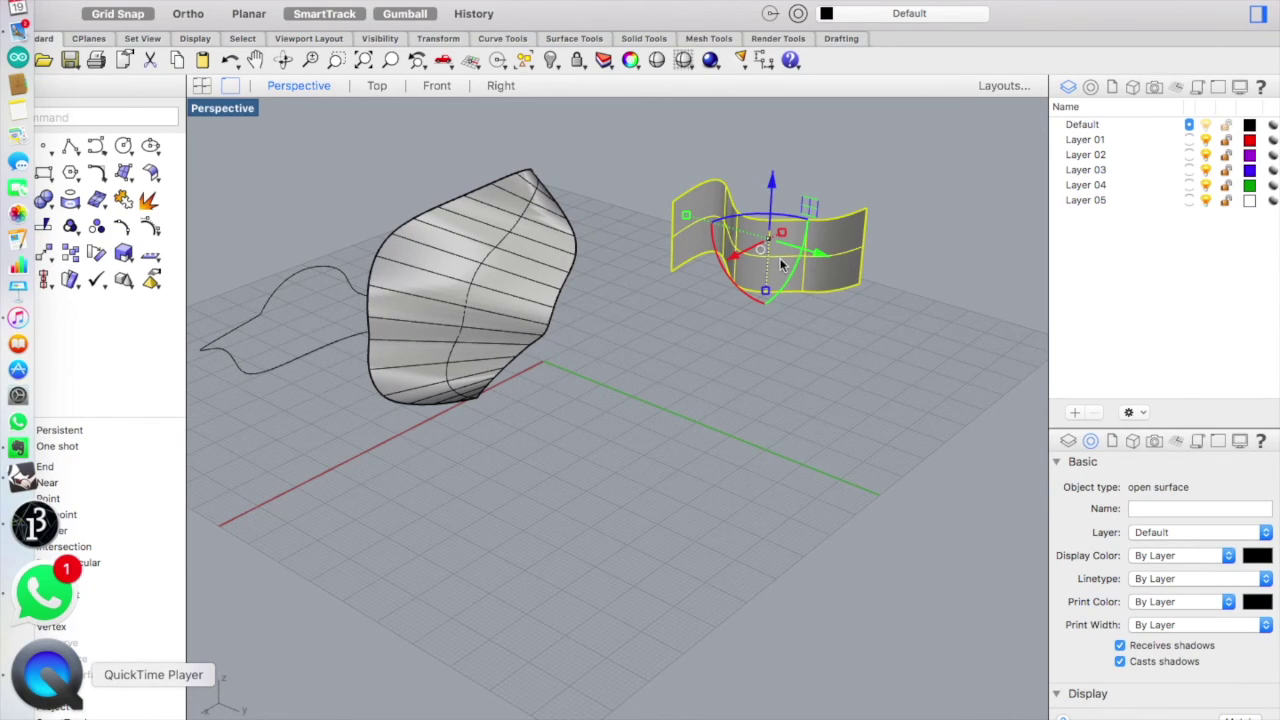
scroll(780, 264, "right", 8)
scroll(780, 264, "up", 4)
scroll(780, 264, "up", 5)
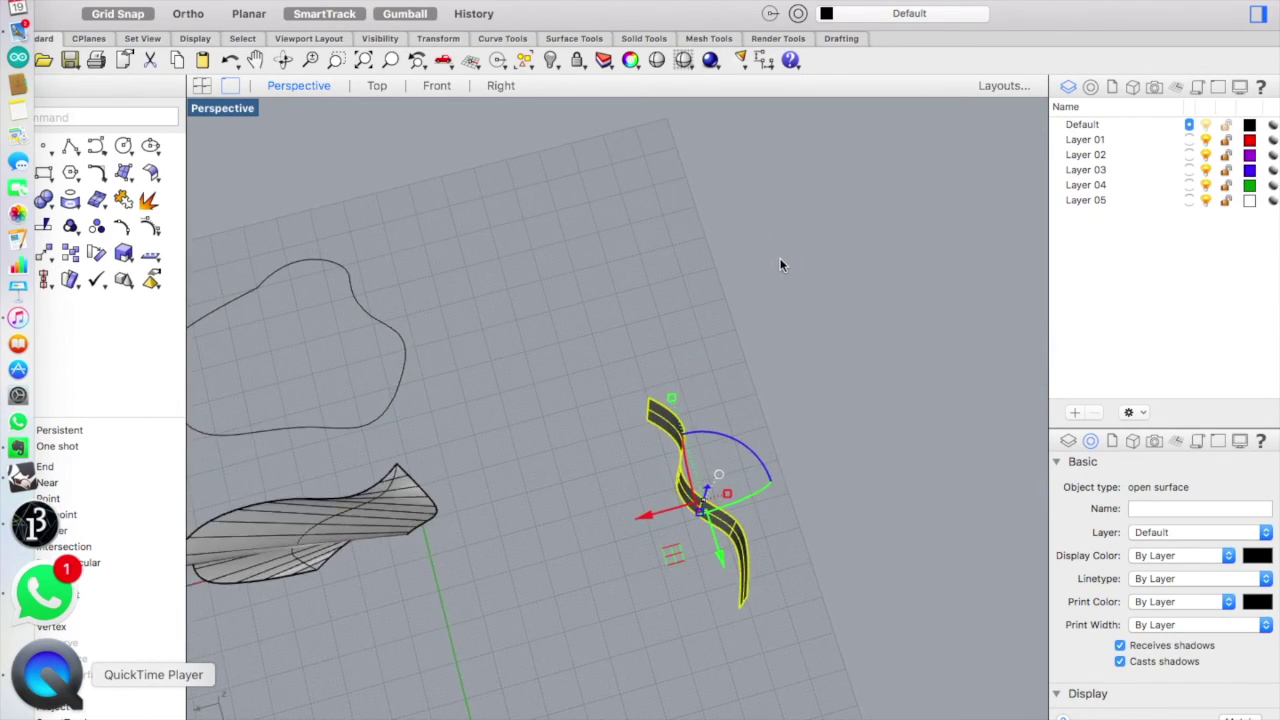
scroll(780, 264, "left", 5)
left_click_drag(758, 380, 875, 463)
scroll(875, 462, "down", 5)
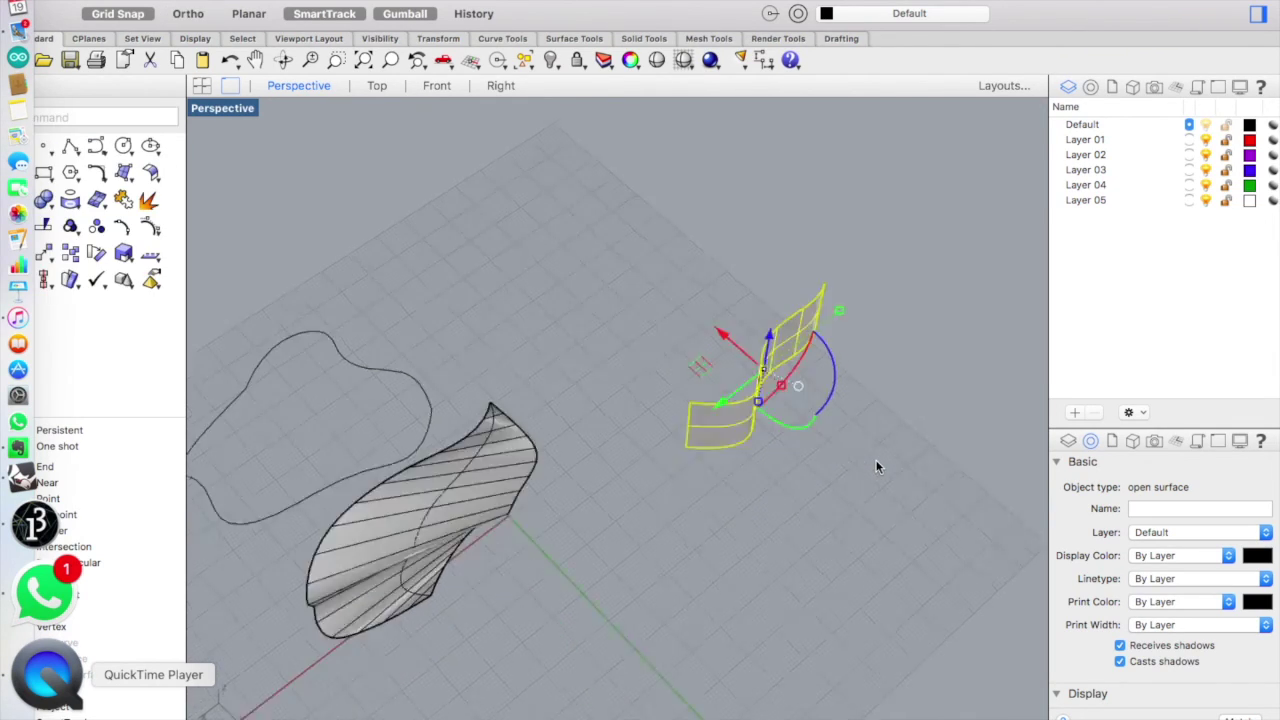
key("Escape")
scroll(875, 462, "left", 5)
scroll(875, 459, "left", 2)
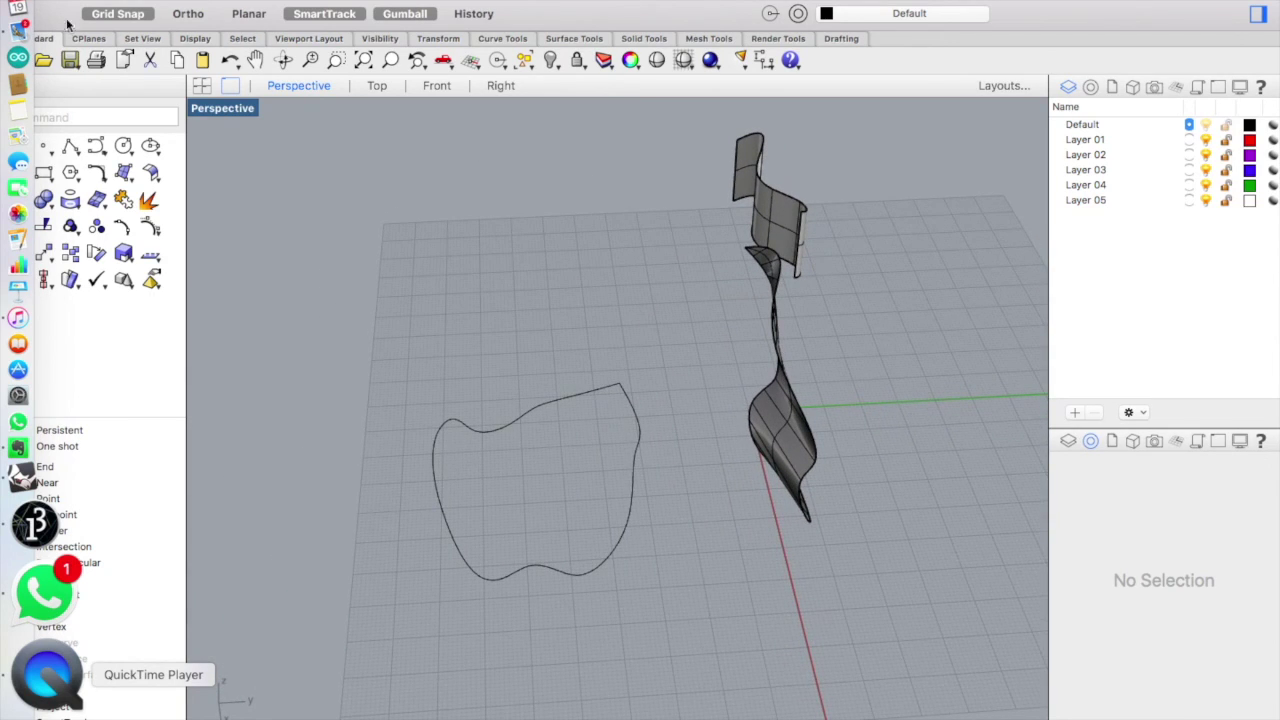
left_click(40, 665)
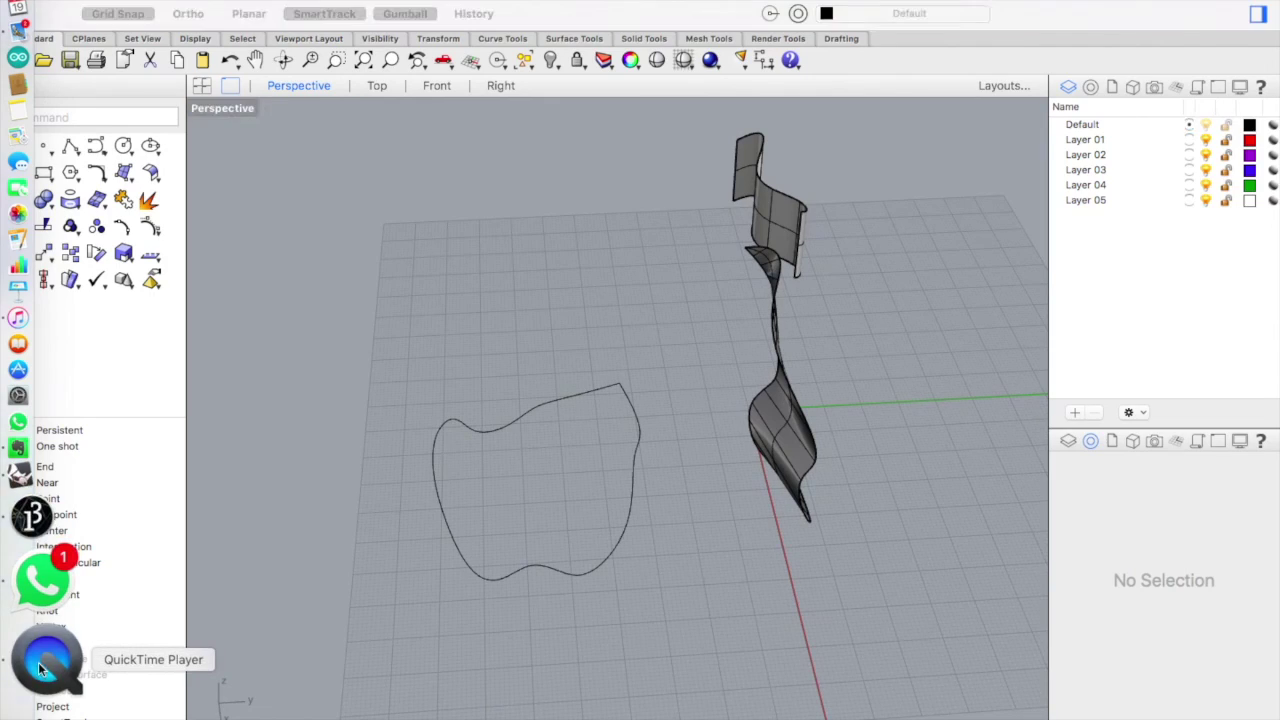